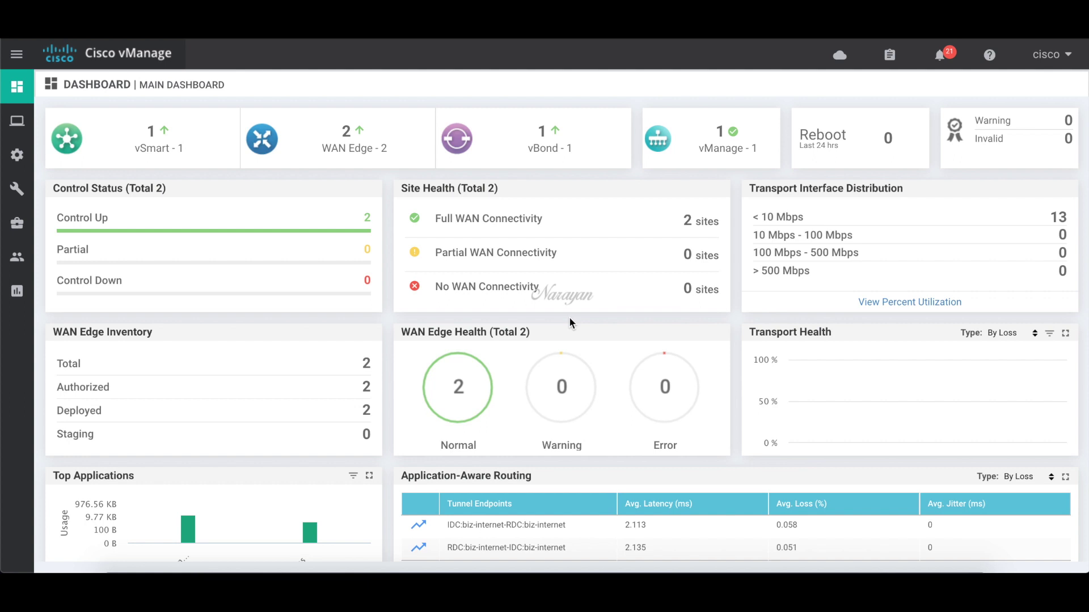
- In vManage Administration > Settings, set the Identity Provider Settings to Enabled
mouse_move(23, 256)
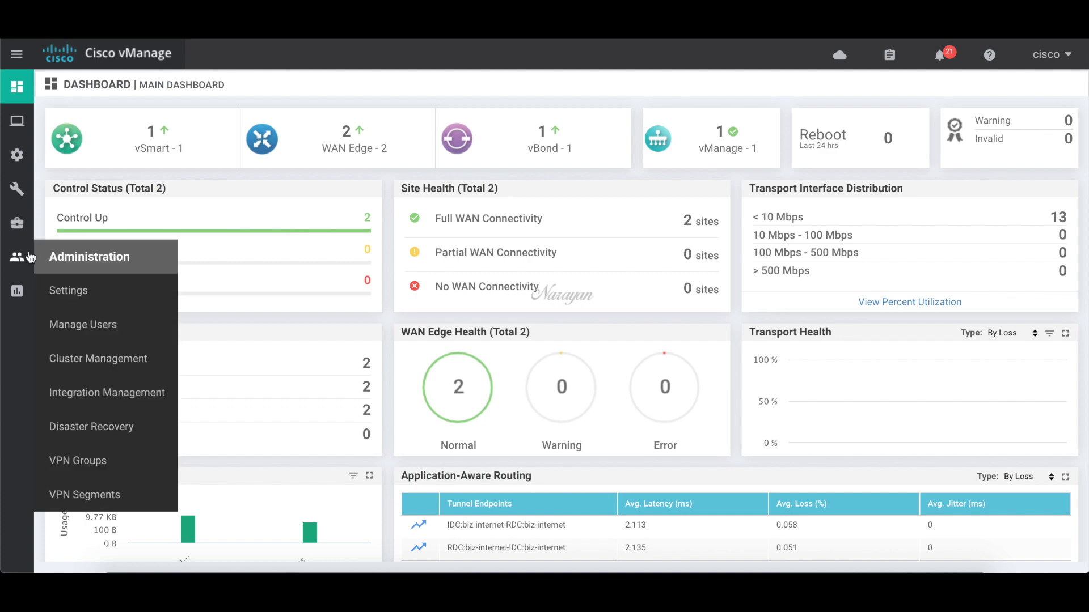
left_click(65, 289)
scroll(173, 338, "down", 2)
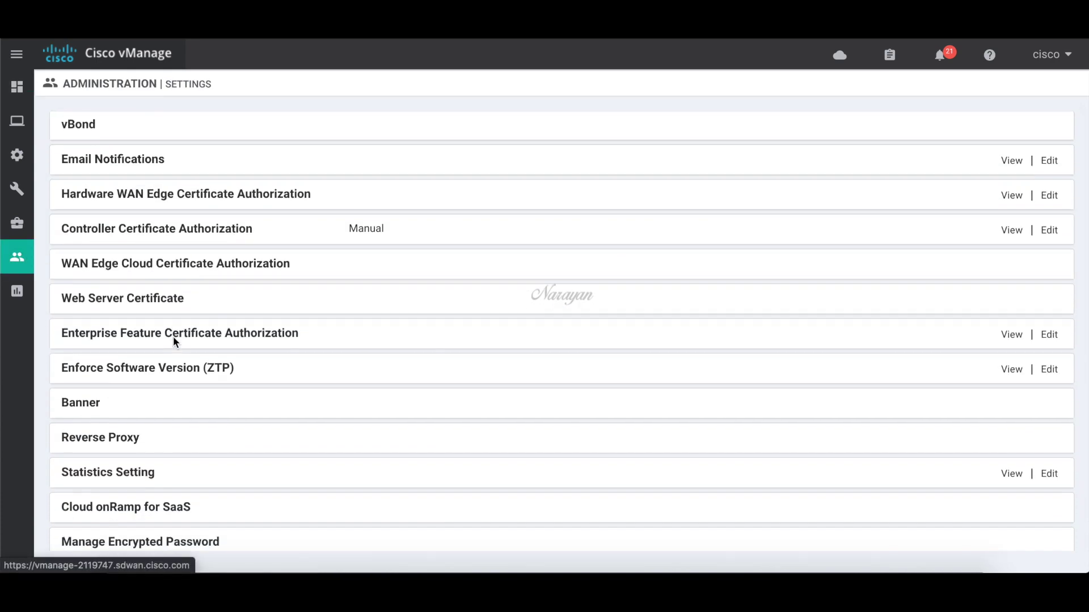
scroll(173, 340, "down", 8)
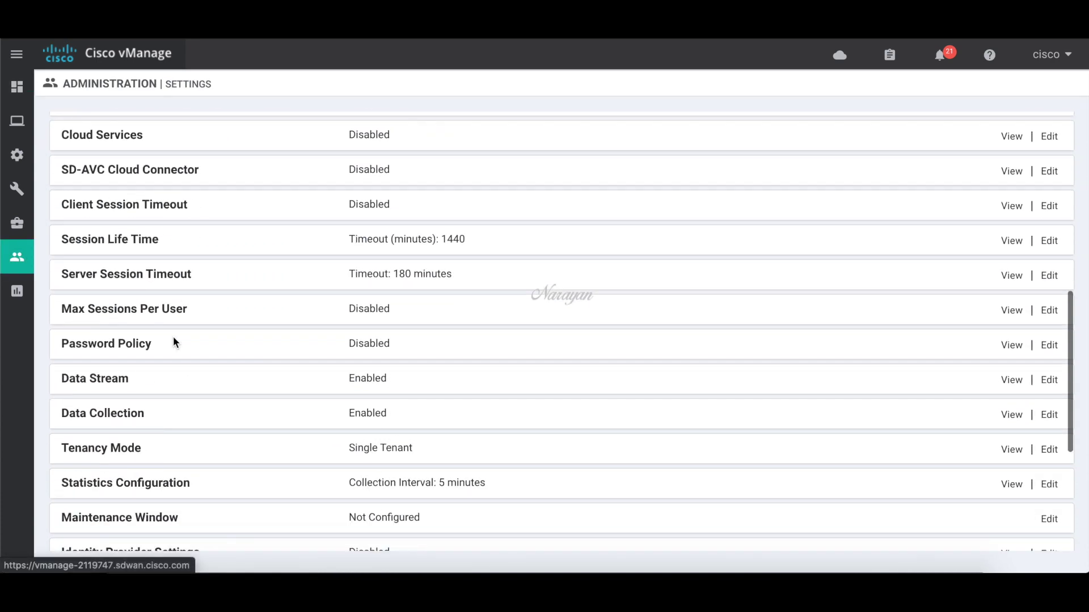
scroll(173, 341, "down", 1)
scroll(173, 341, "down", 4)
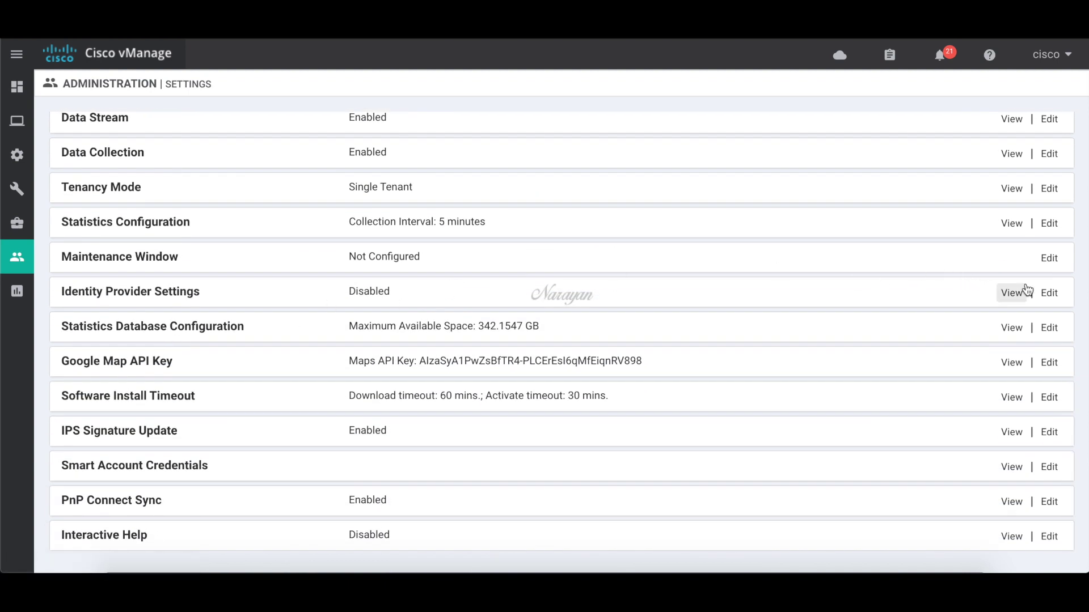
left_click(1049, 293)
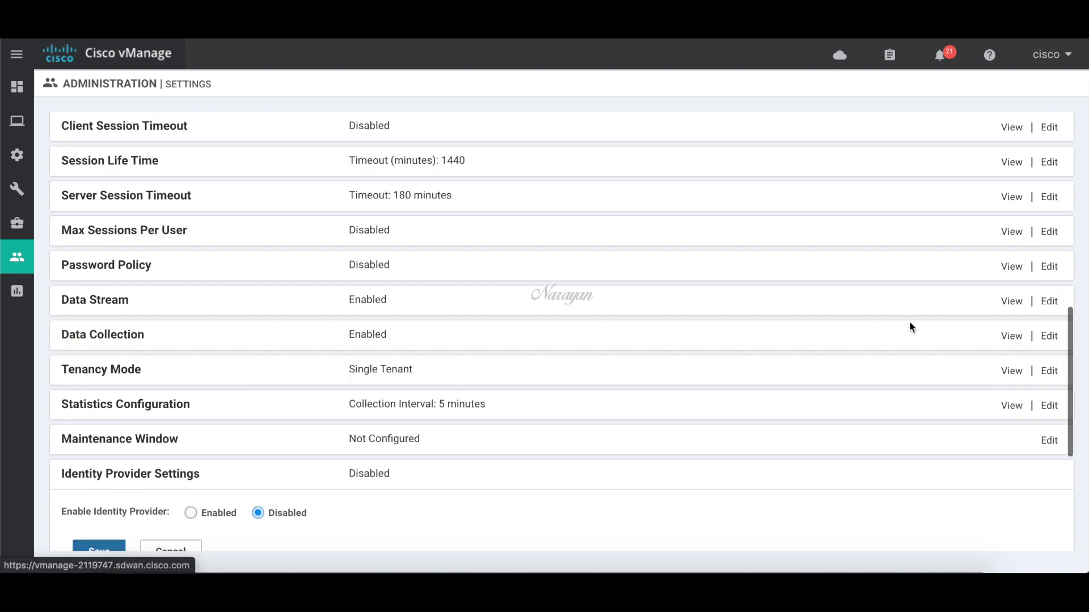
scroll(453, 516, "down", 2)
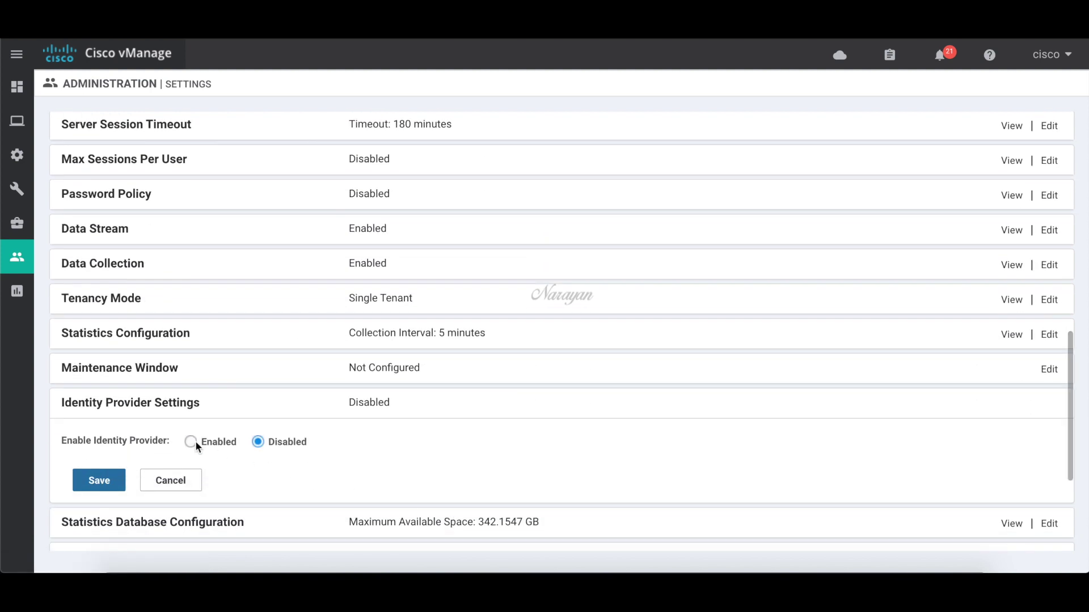
left_click(195, 442)
- Download vManage's SAML metadata XML file
scroll(206, 467, "down", 4)
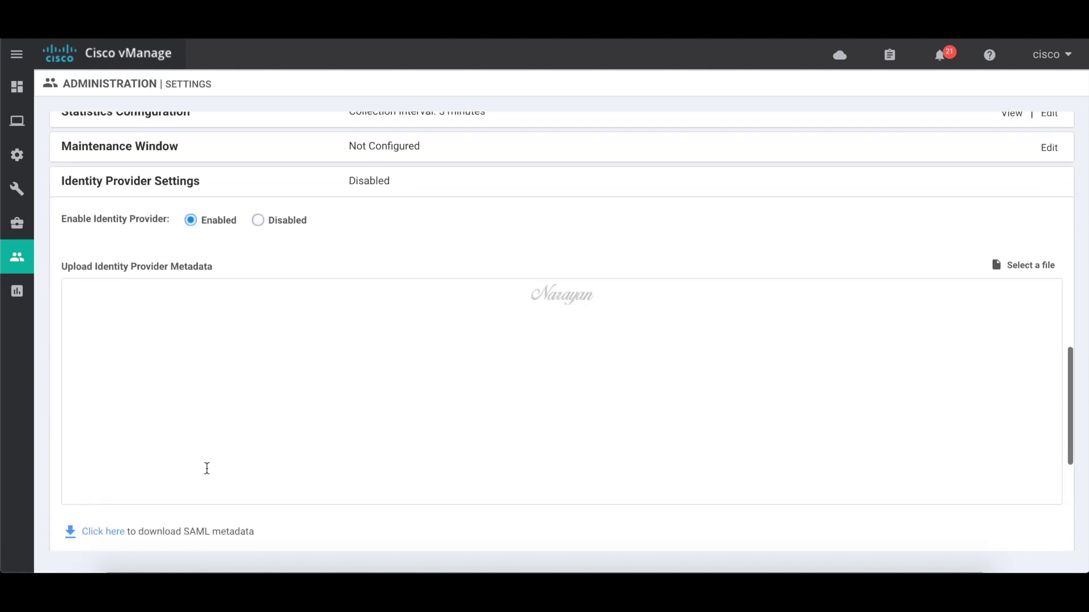
scroll(207, 468, "down", 2)
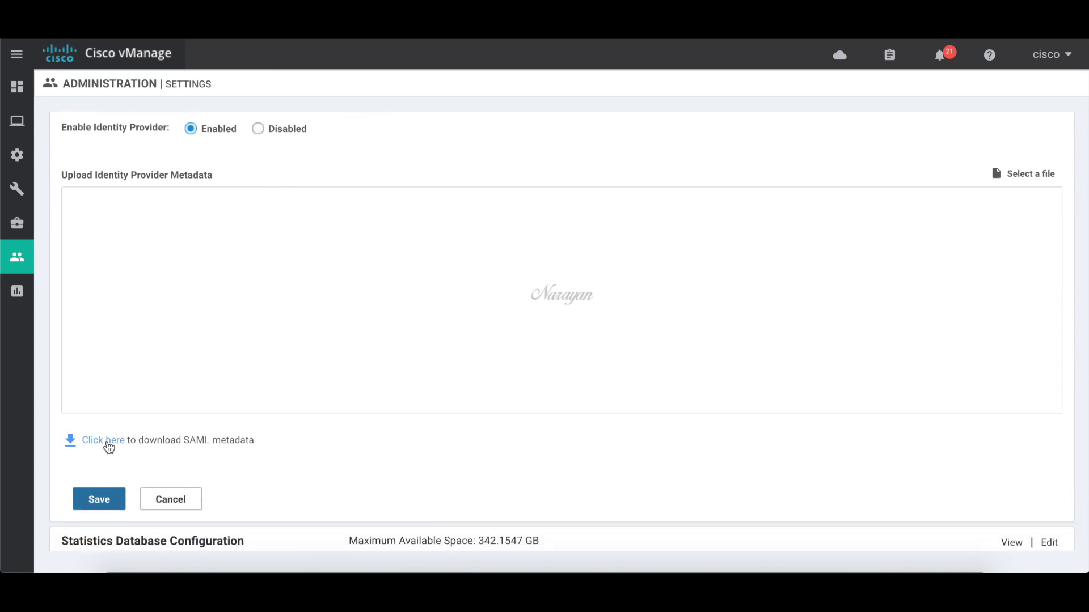
left_click(108, 445)
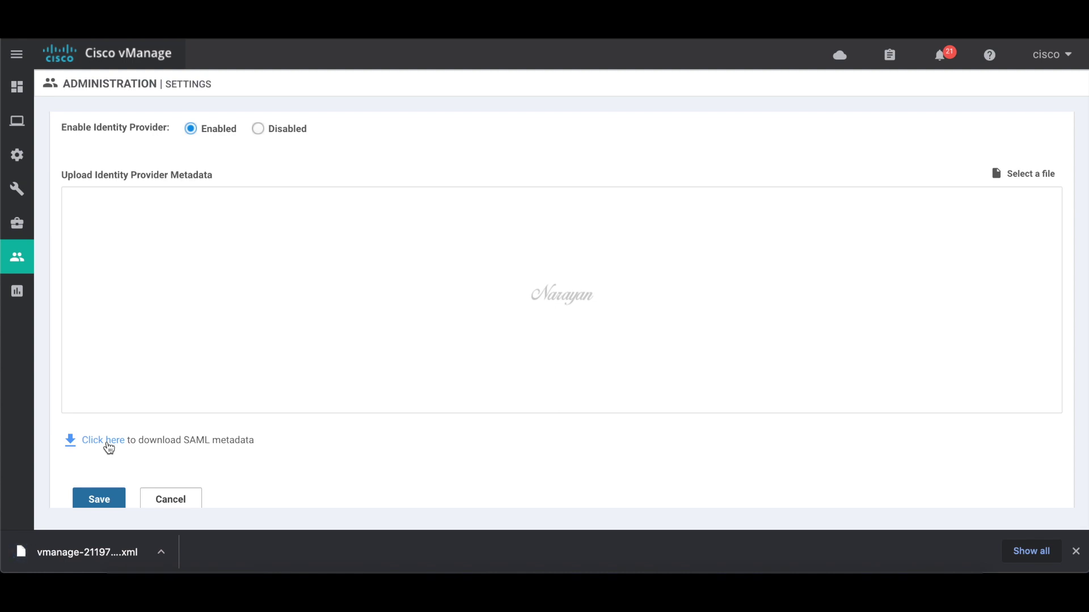
left_click(206, 39)
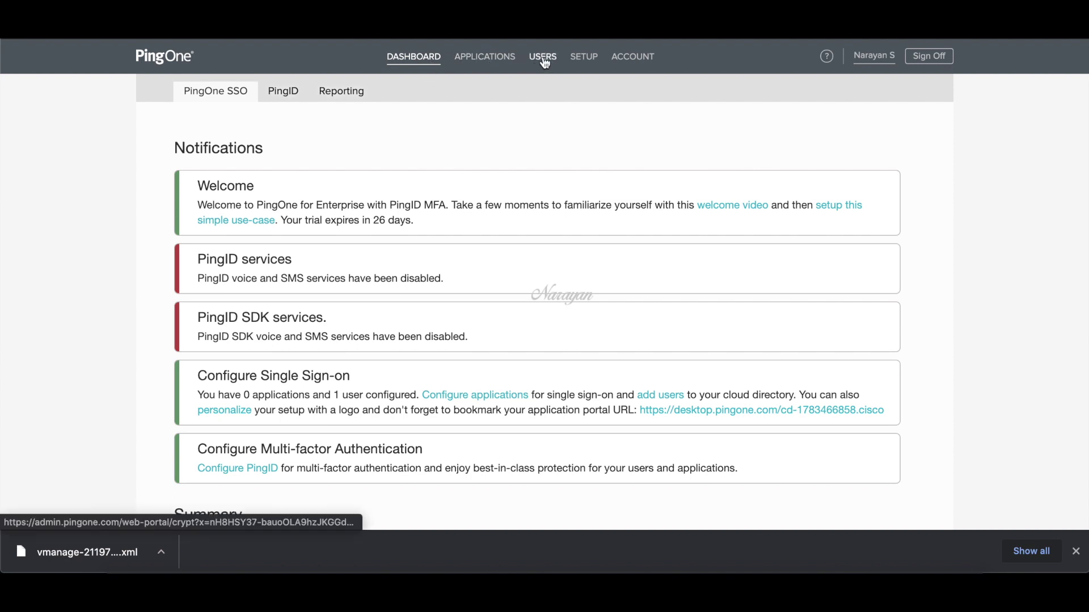
- In PingOne Setup, choose PingOne Directory as the identity repository
left_click(583, 60)
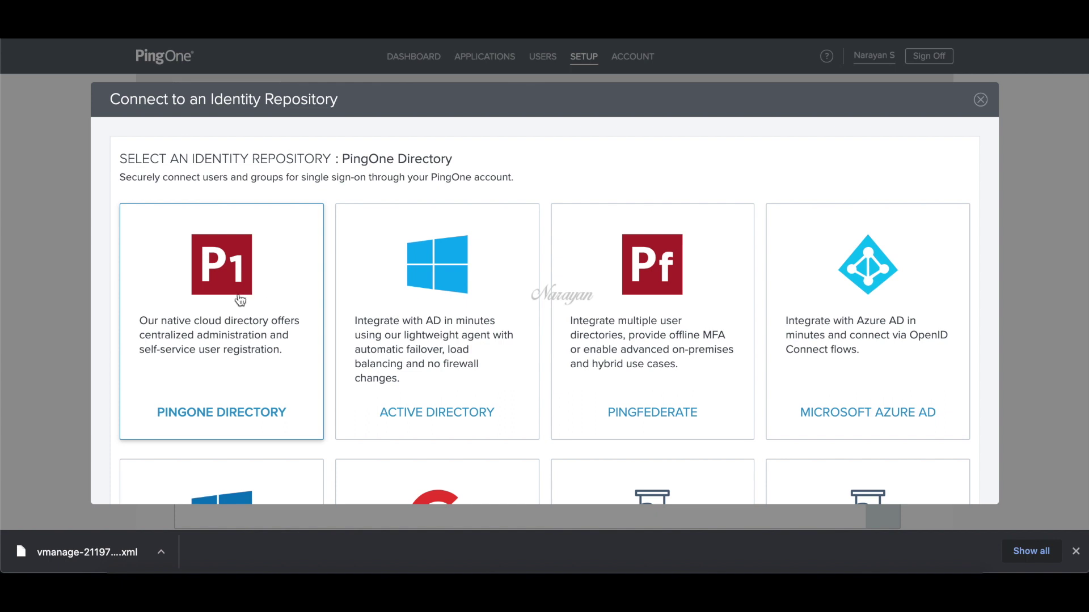
scroll(237, 301, "down", 1)
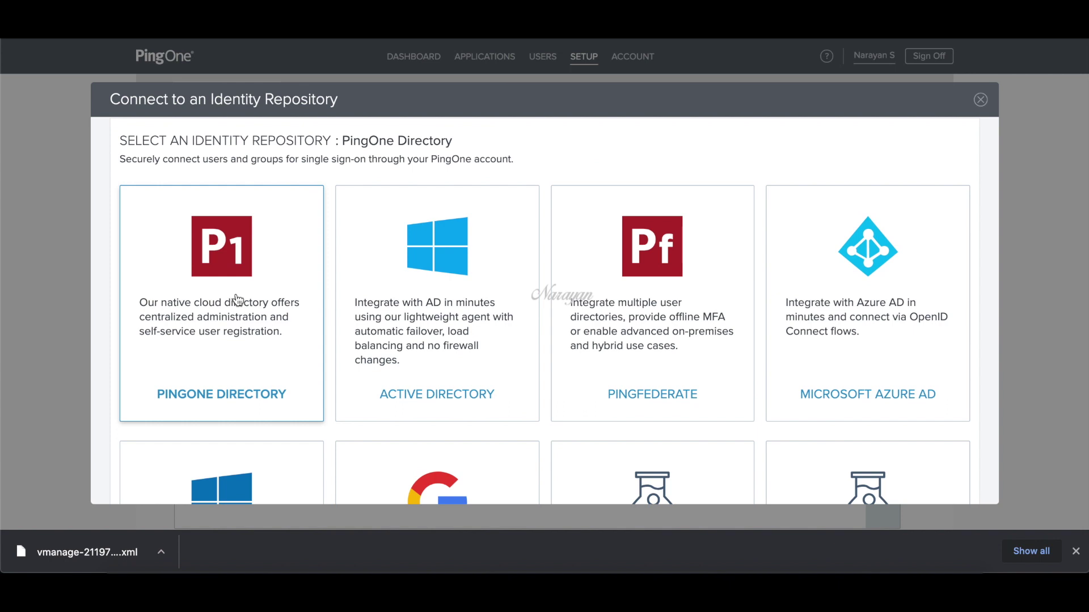
scroll(250, 299, "down", 5)
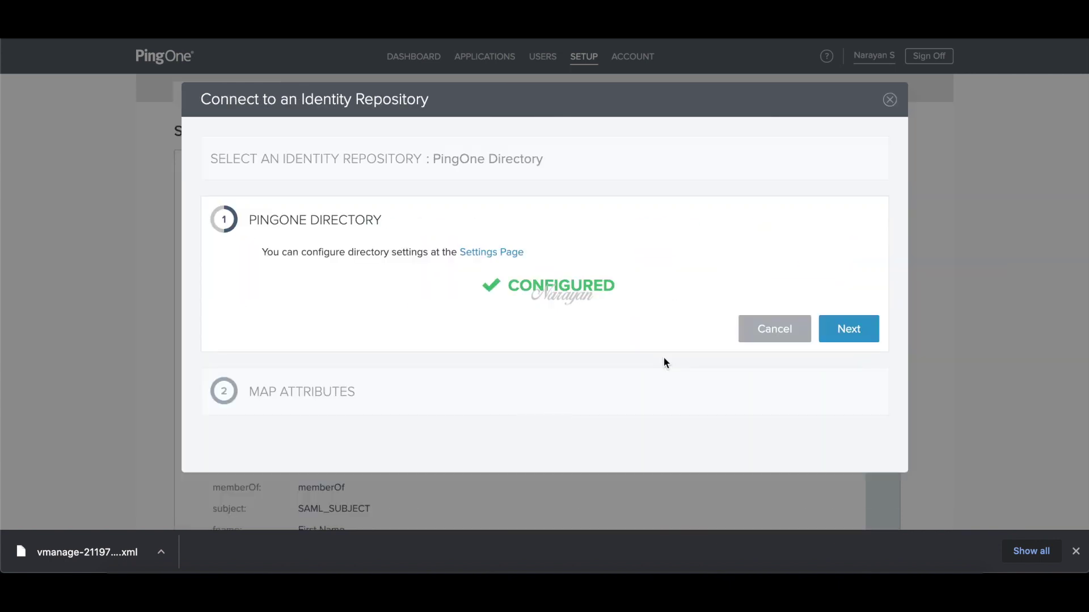
left_click(844, 335)
- Map phoneNumber and secondaryEmail to Email (Work) and save the repository settings
scroll(796, 385, "down", 5)
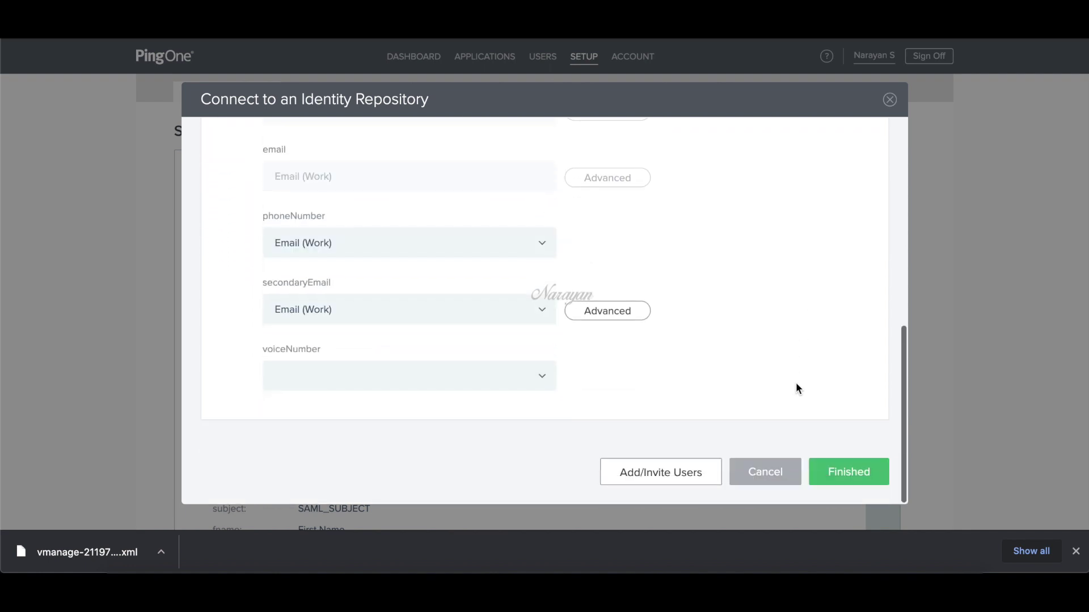
left_click(513, 256)
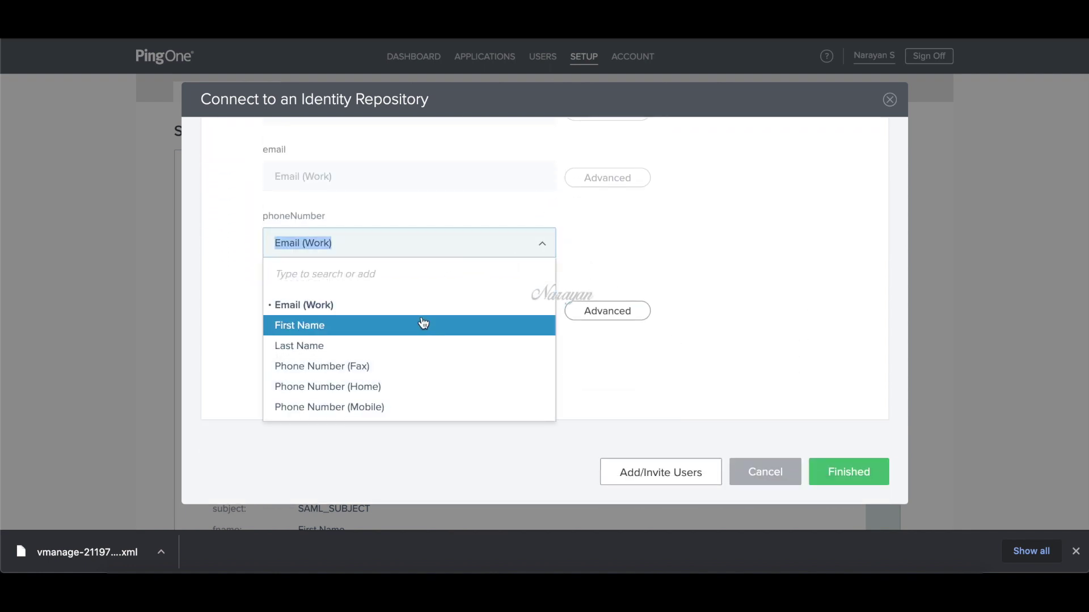
left_click(421, 307)
left_click(425, 321)
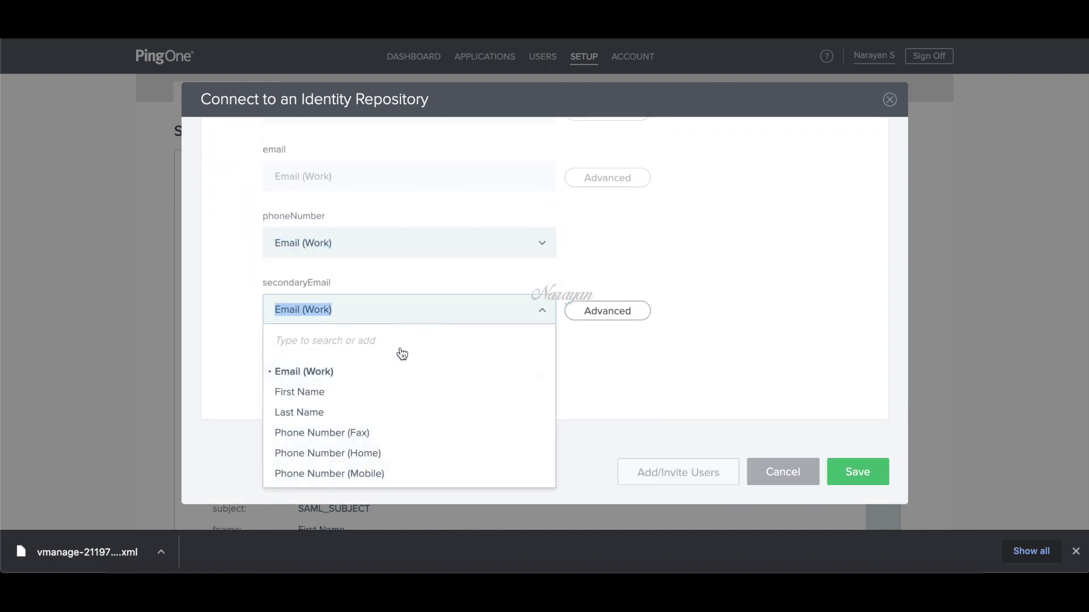
left_click(400, 371)
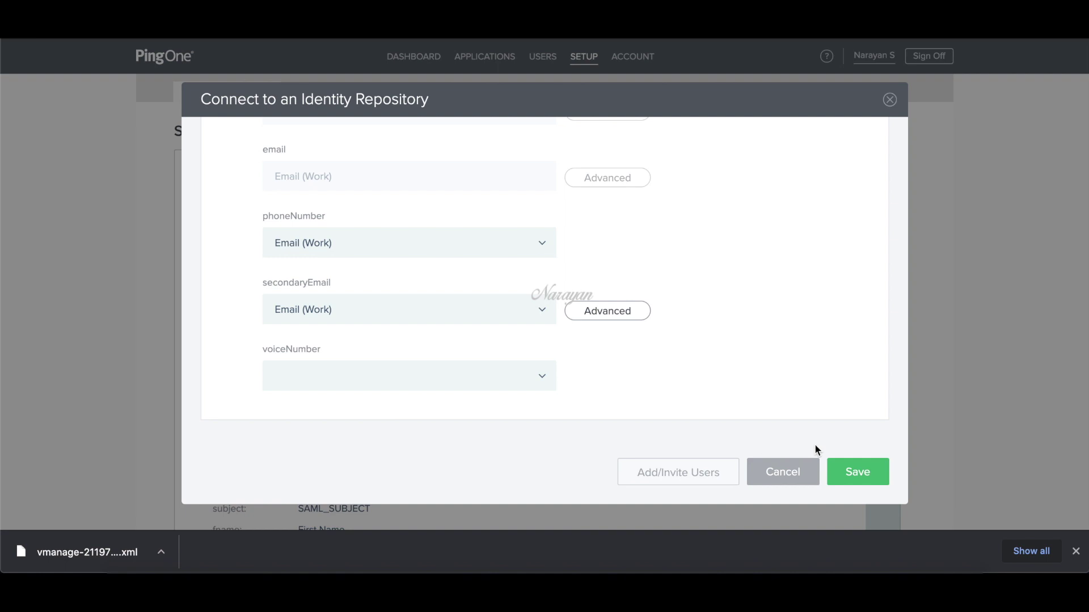
left_click(854, 475)
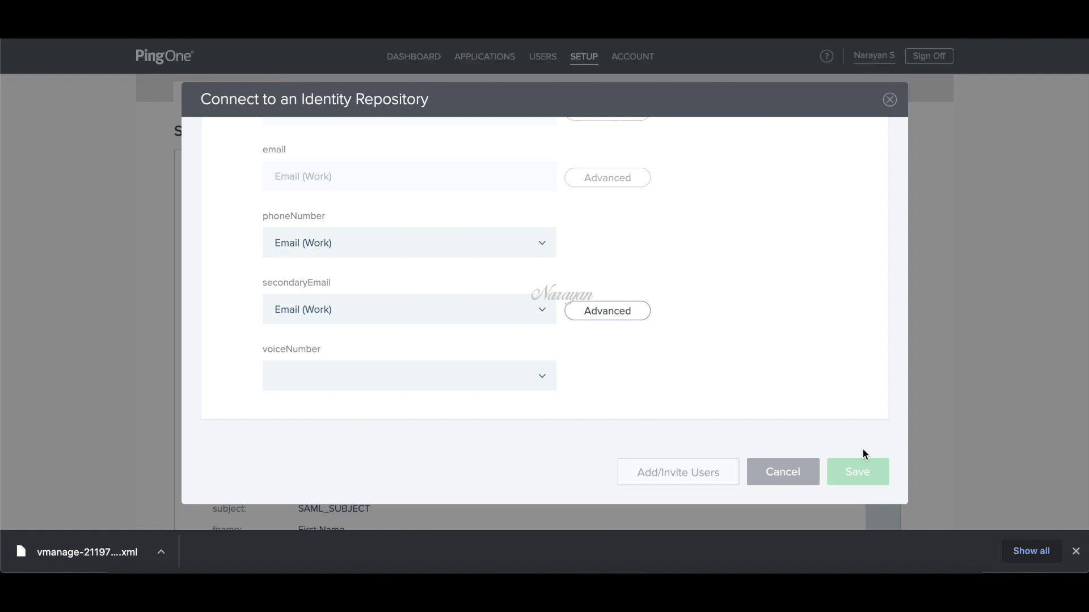
left_click(890, 102)
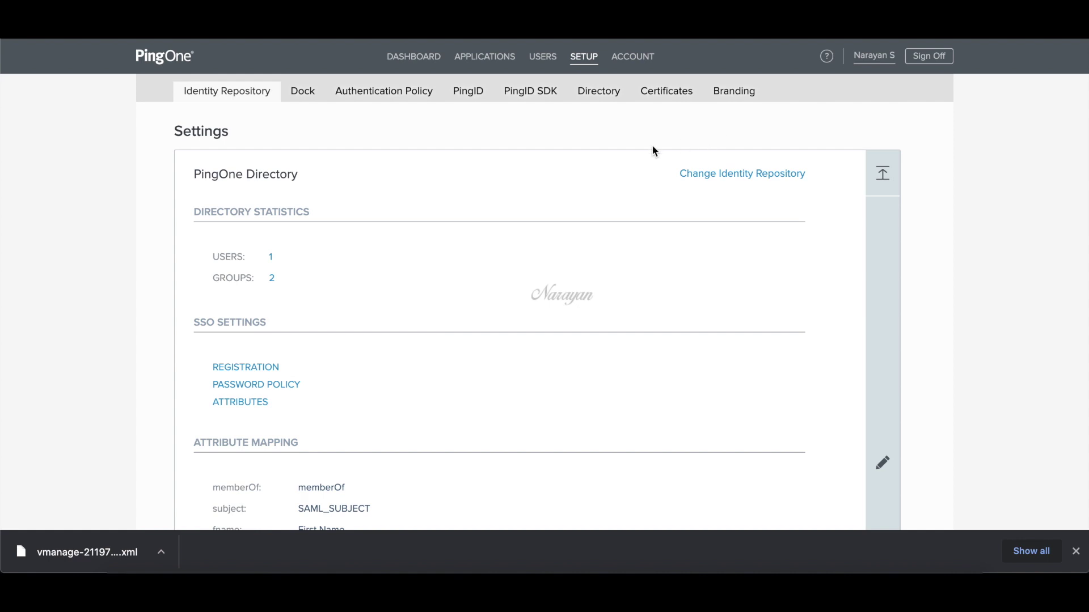
- Create a netadmin group with the Group and Entitlement Manager role applied directly
left_click(546, 63)
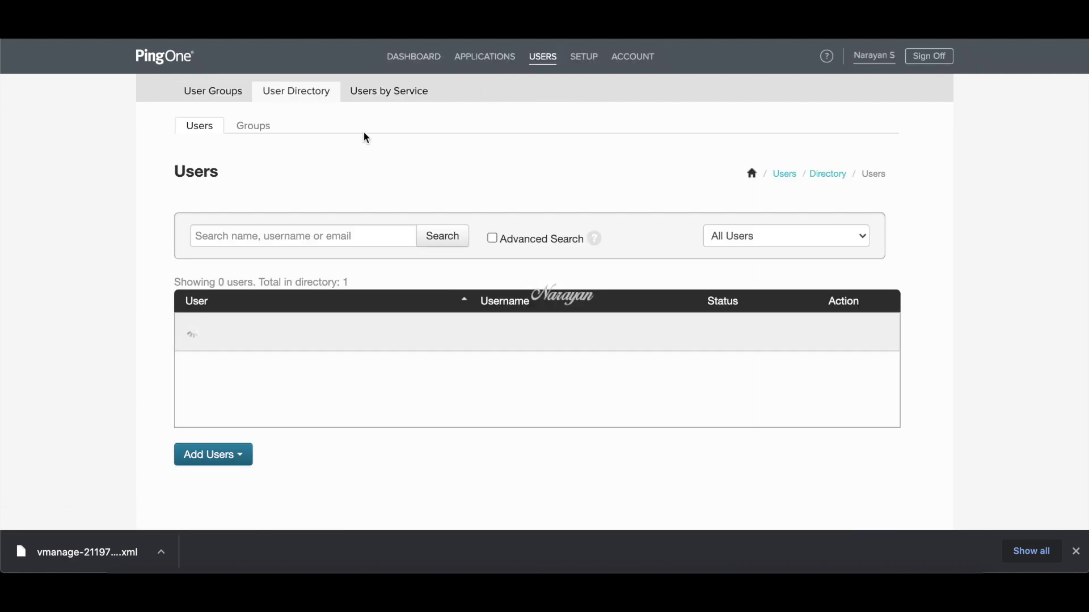
left_click(260, 135)
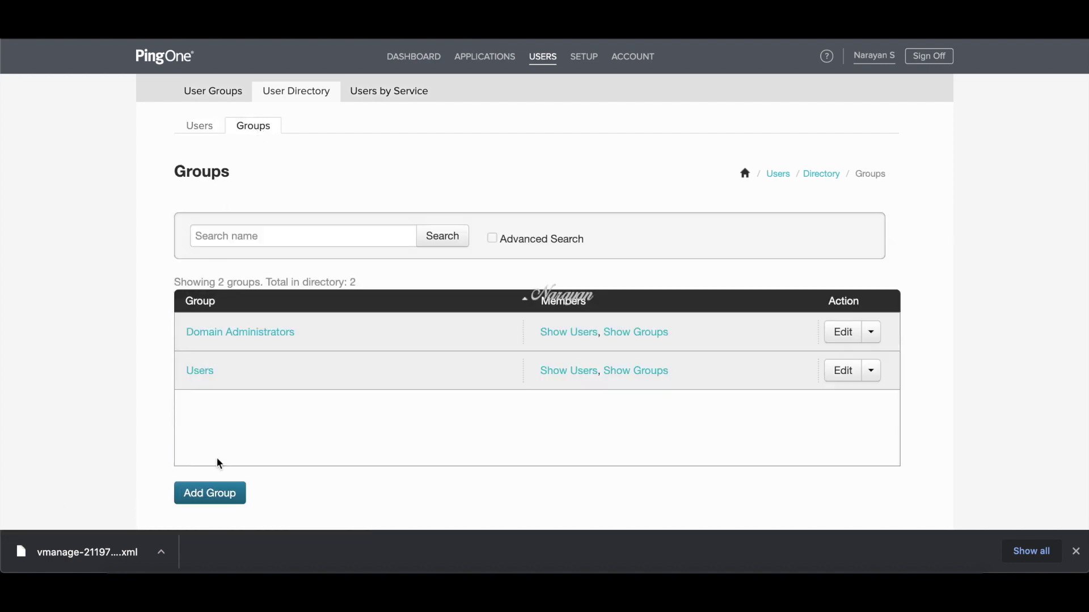
left_click(210, 493)
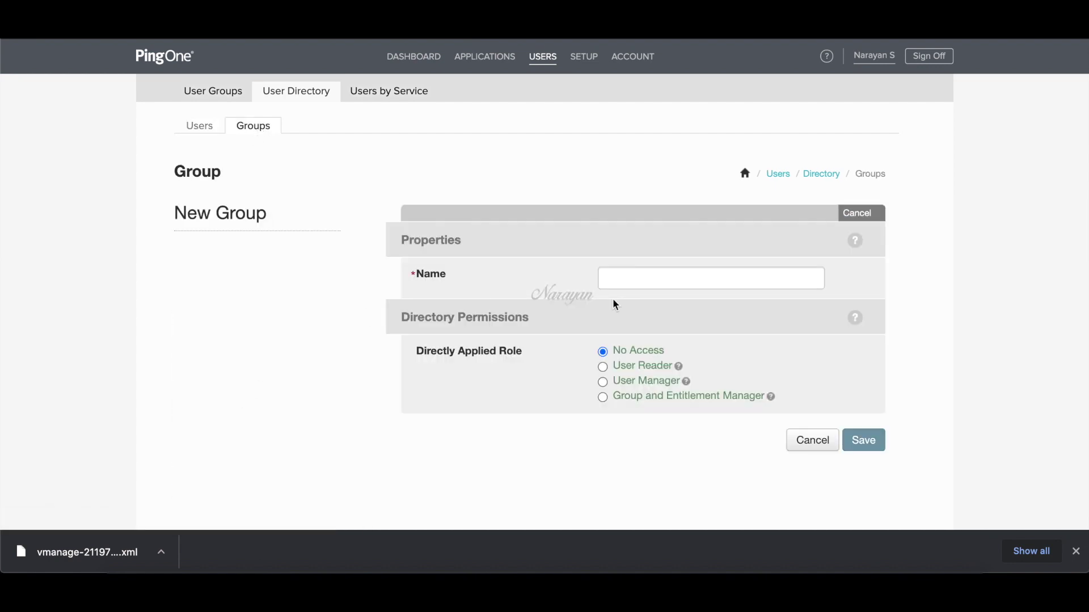
left_click(632, 283)
left_click(631, 313)
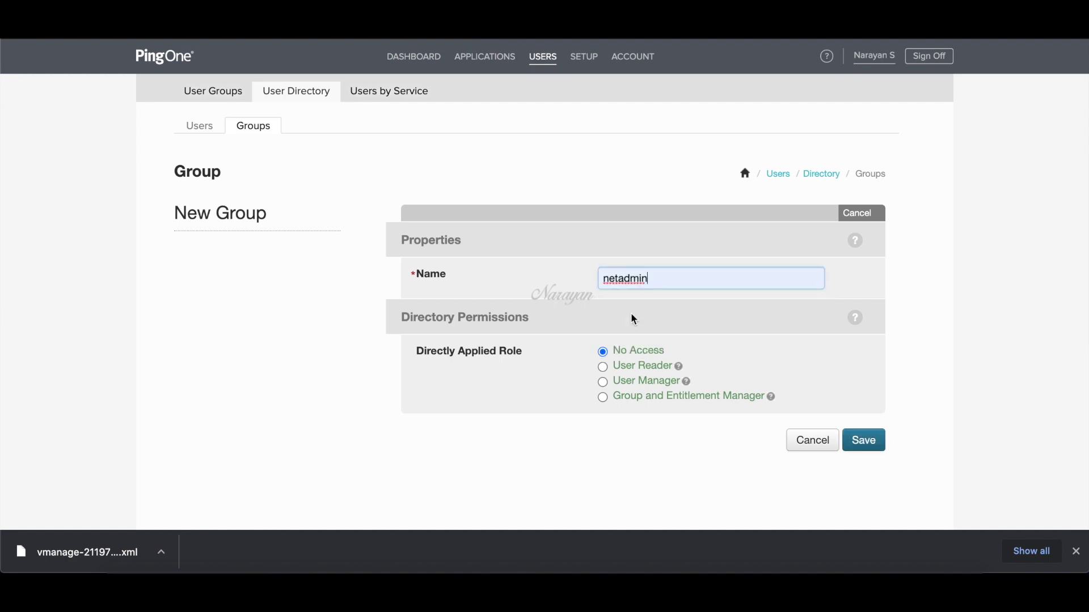
left_click(603, 399)
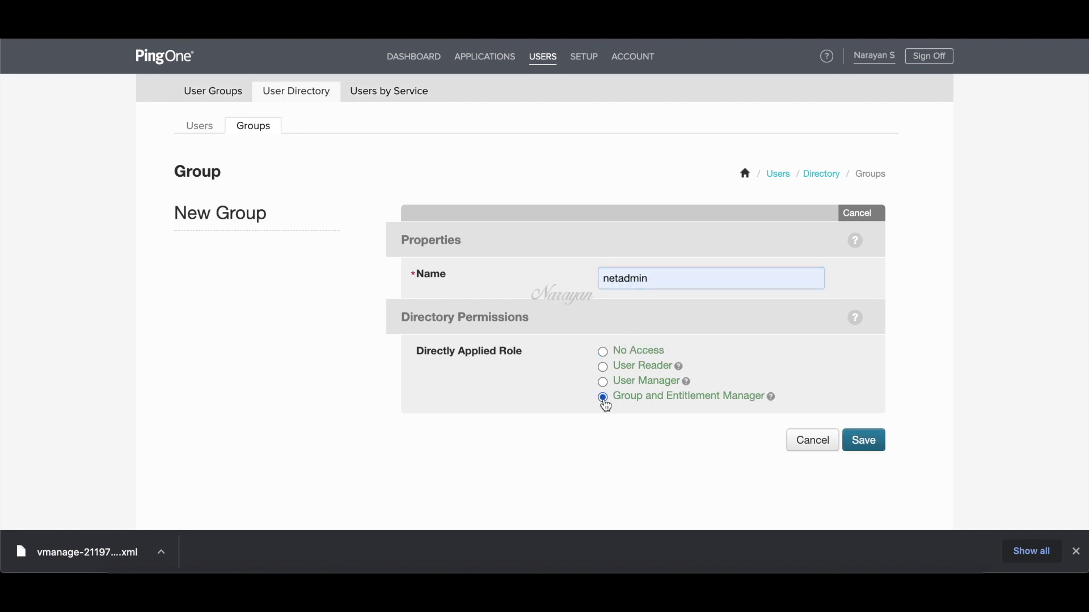
left_click(863, 441)
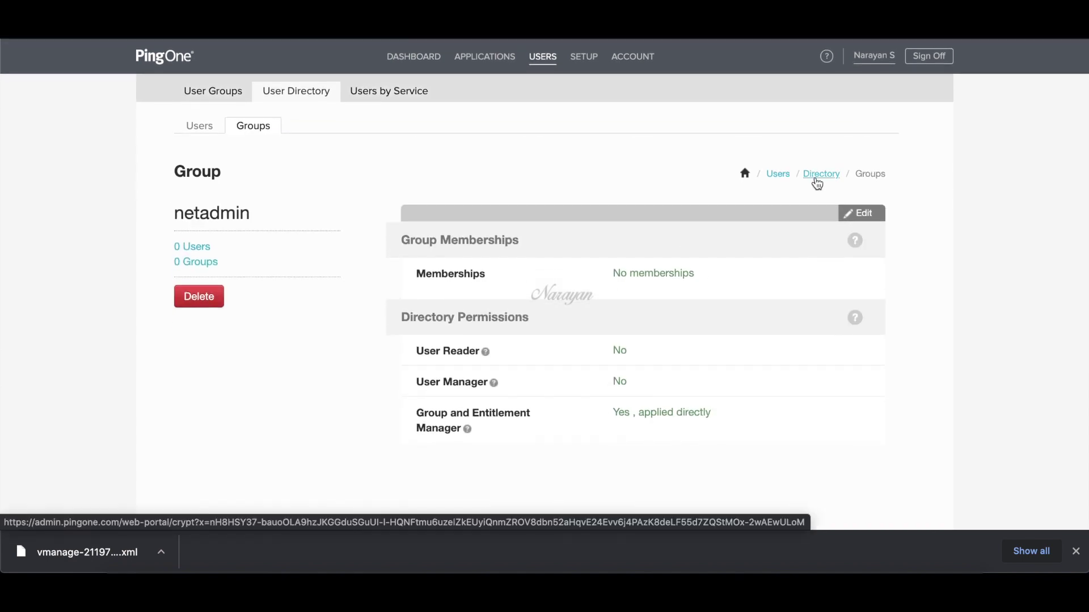
- Create an operator group with the Group and Entitlement Manager role applied directly
left_click(817, 184)
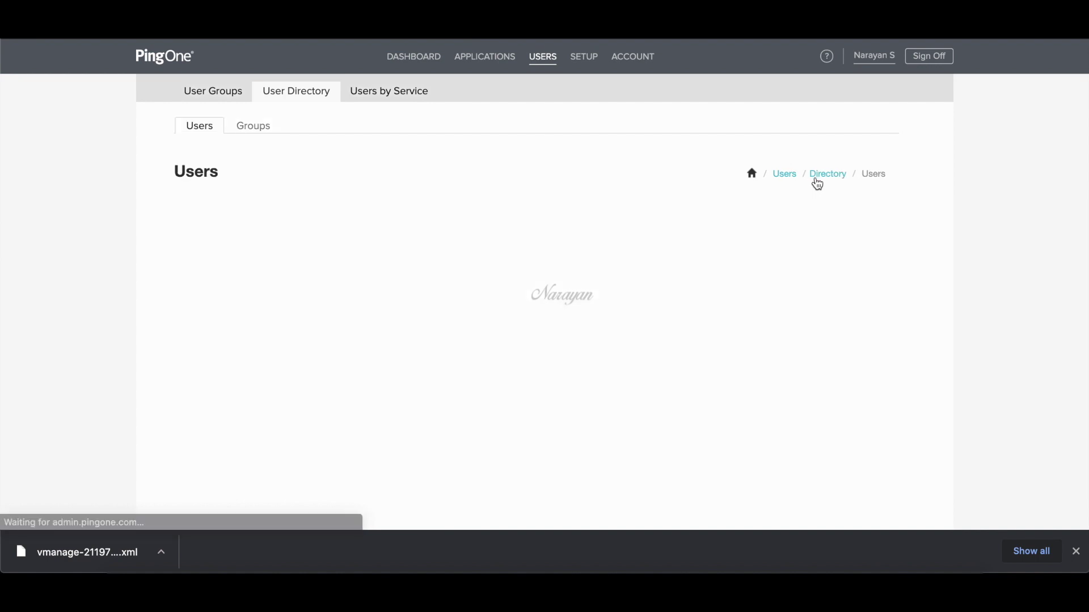
left_click(273, 127)
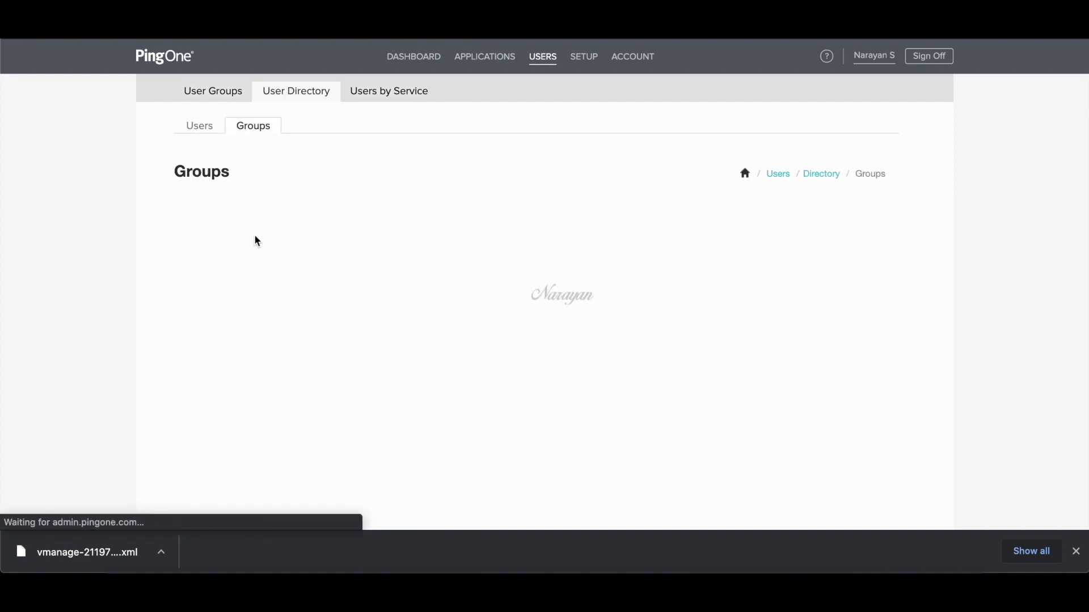
scroll(215, 478, "down", 3)
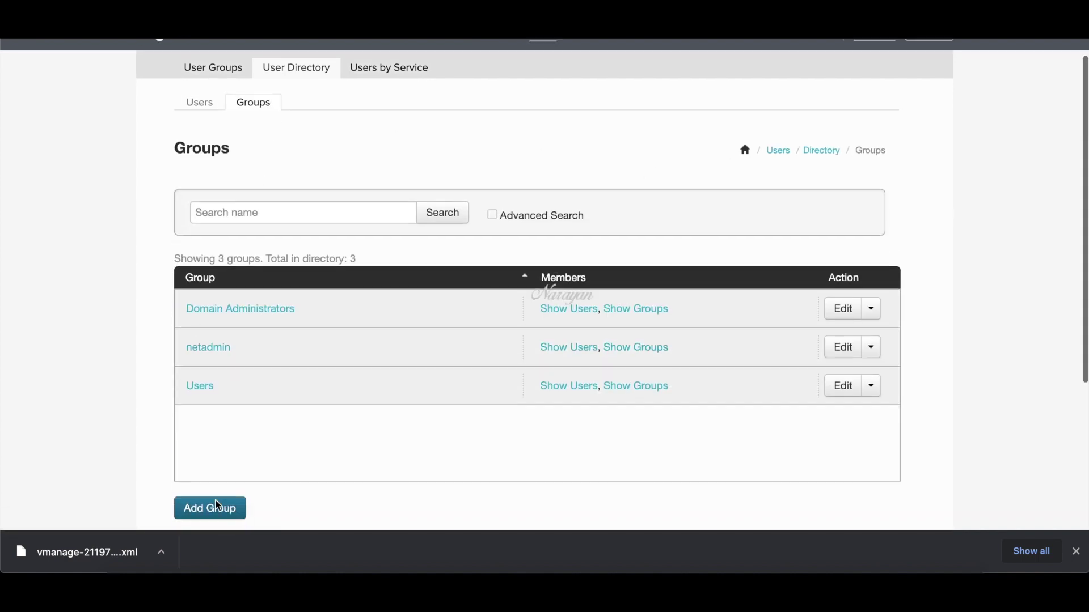
scroll(221, 476, "up", 3)
left_click(221, 475)
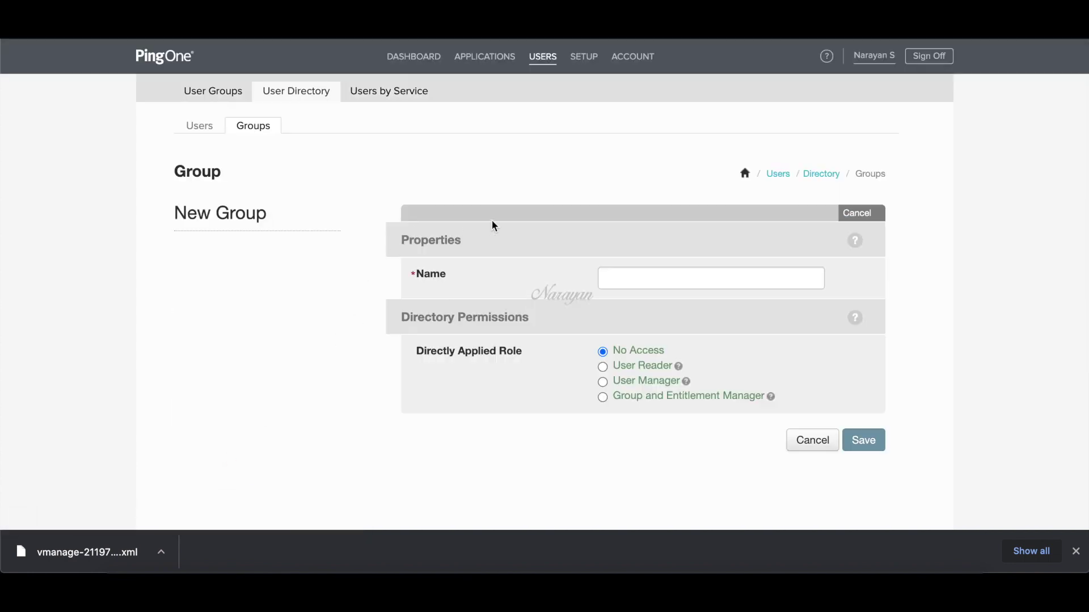
left_click(629, 272)
left_click(635, 338)
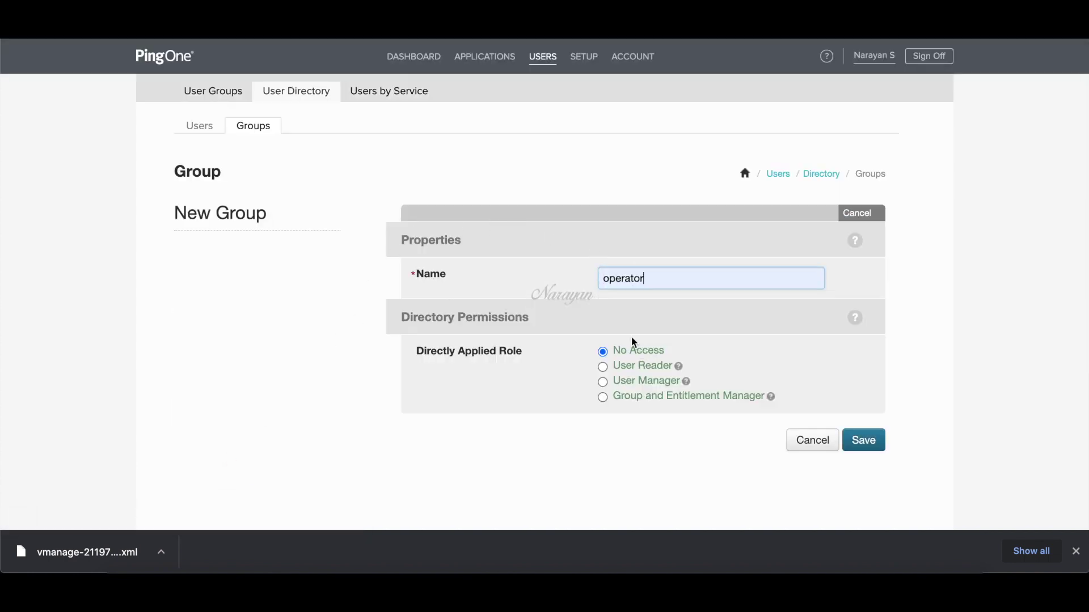
left_click(603, 397)
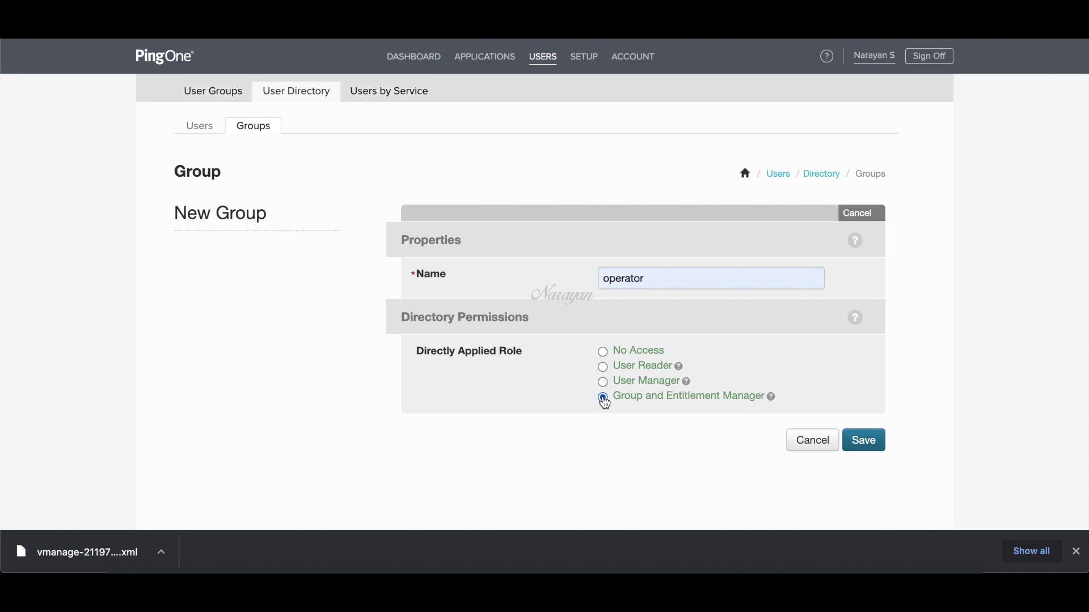
left_click(859, 438)
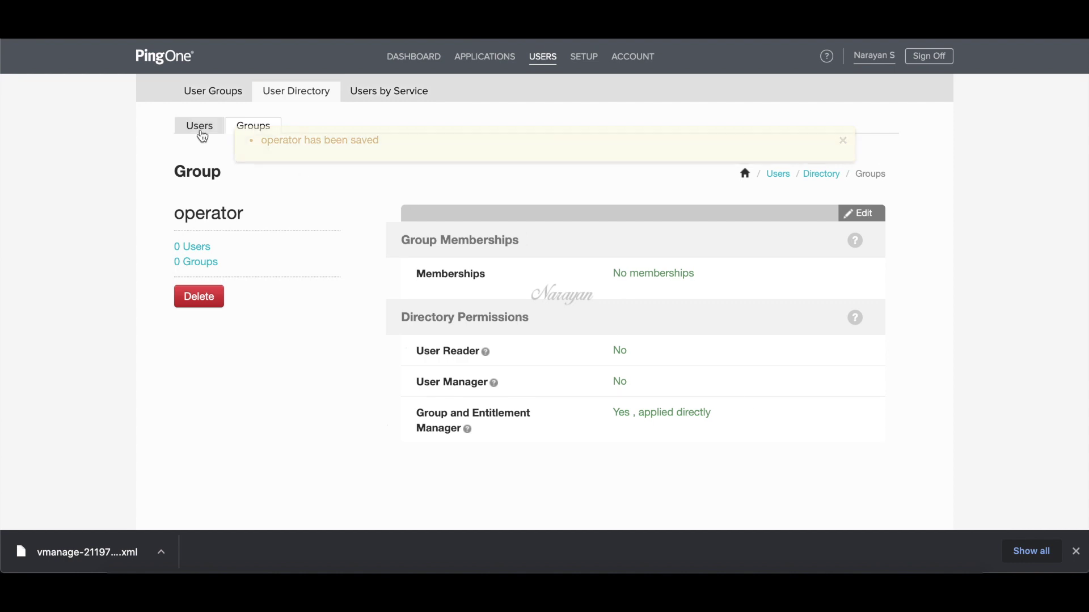
left_click(200, 134)
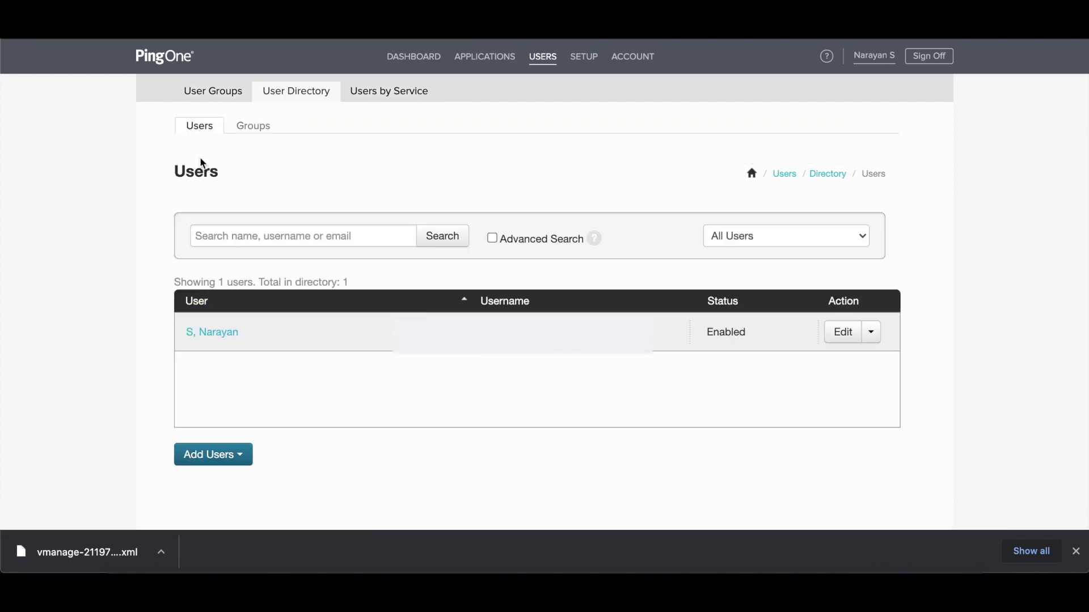
- Create a new user with a password and the admin username, reused as the work e-mail
left_click(225, 457)
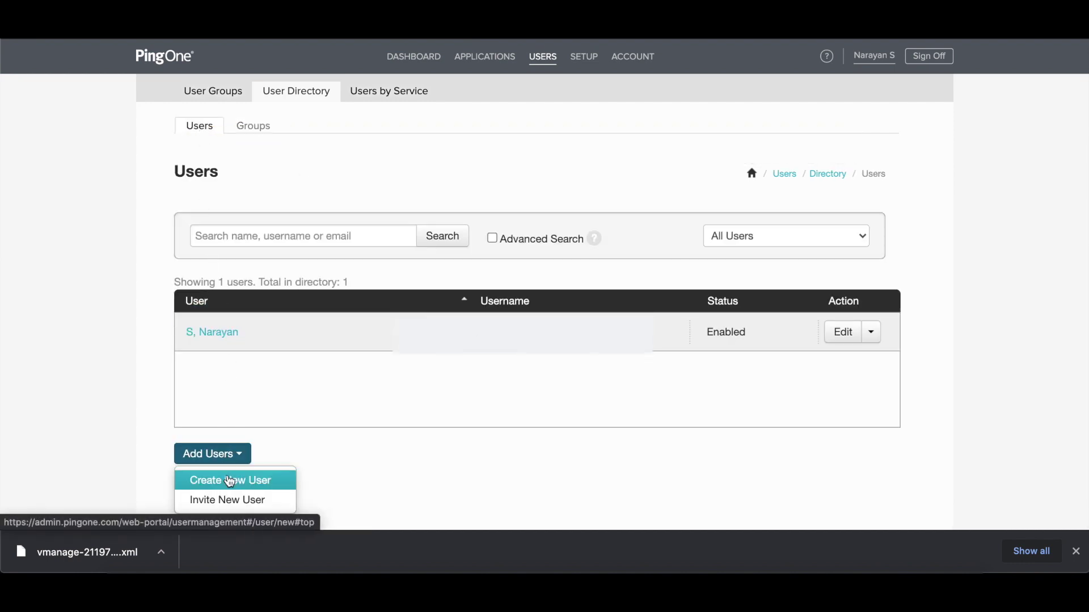
left_click(229, 479)
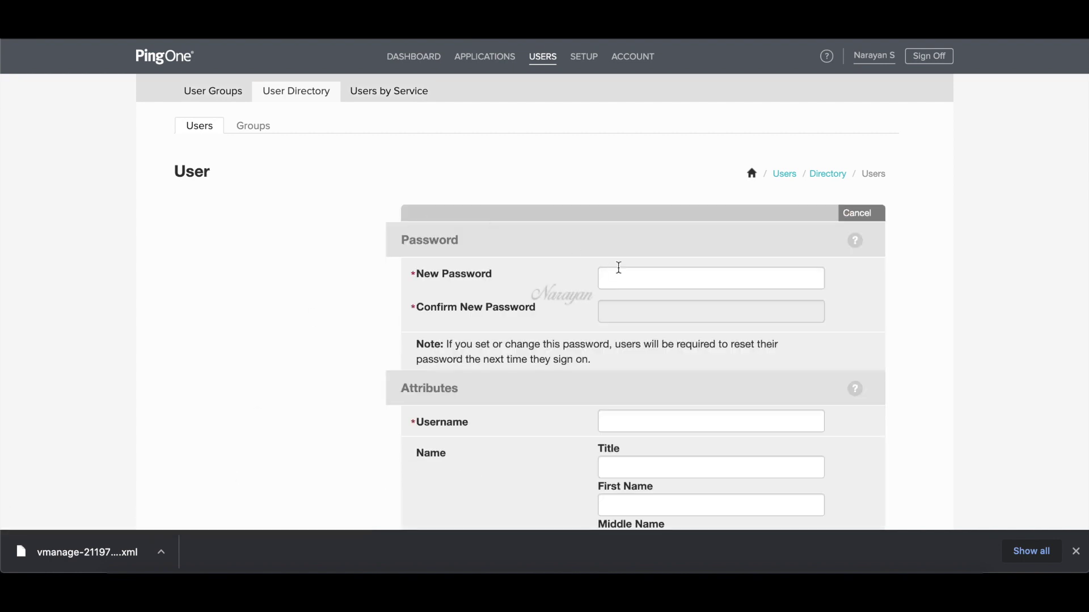
left_click(621, 276)
type("•")
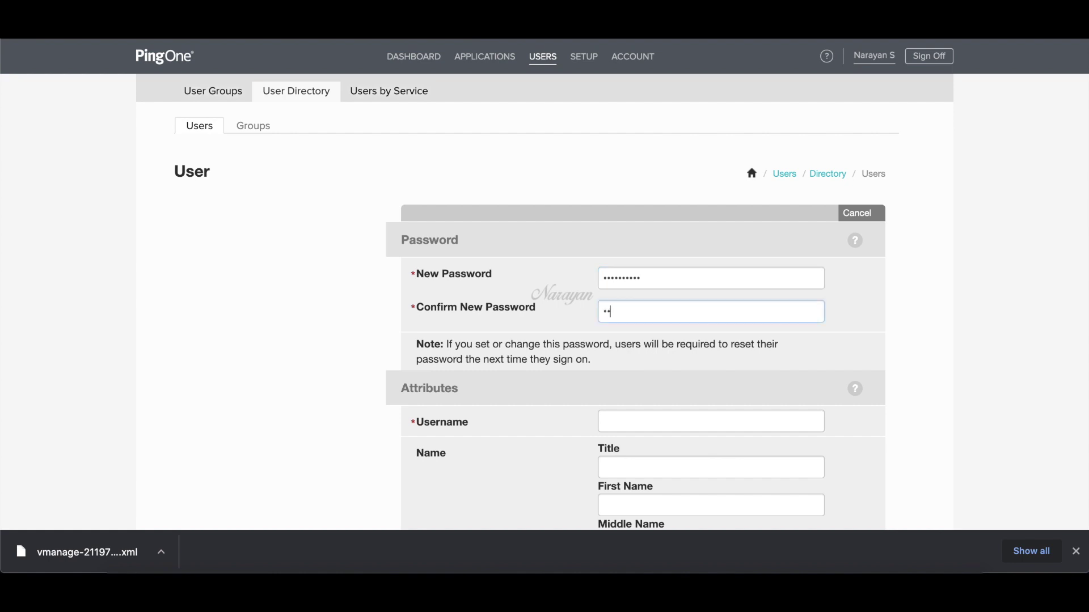
type("••••••••")
left_click(618, 416)
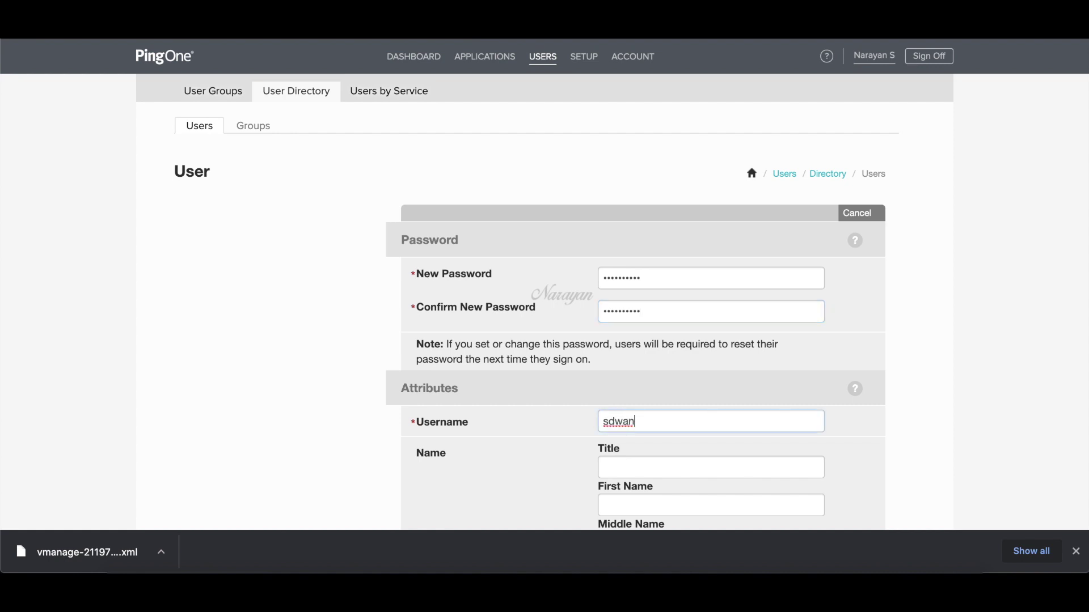
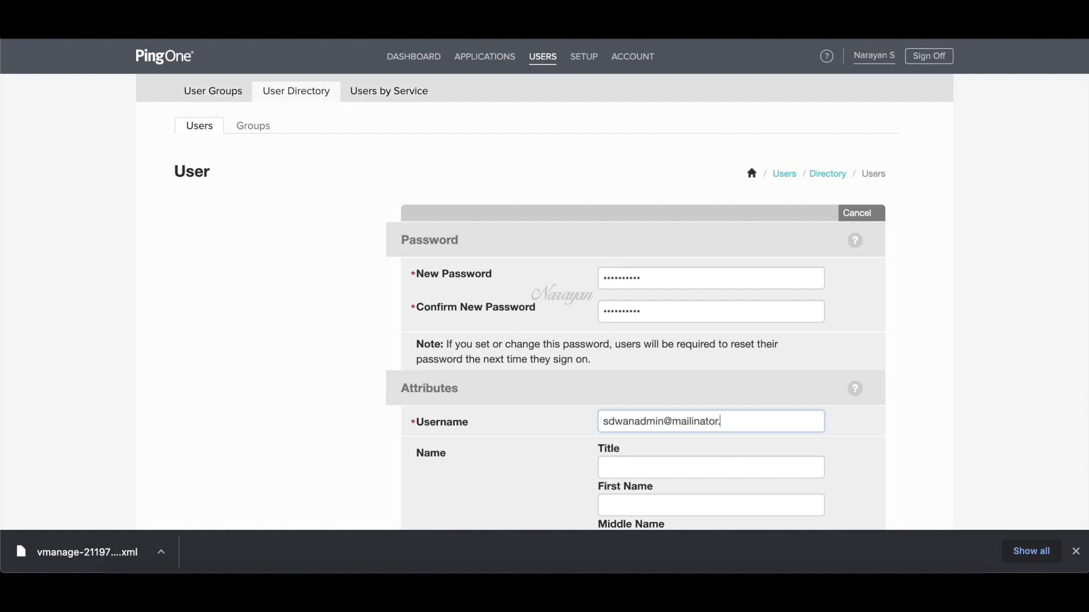
left_click_drag(774, 420, 600, 420)
key("ctrl+c")
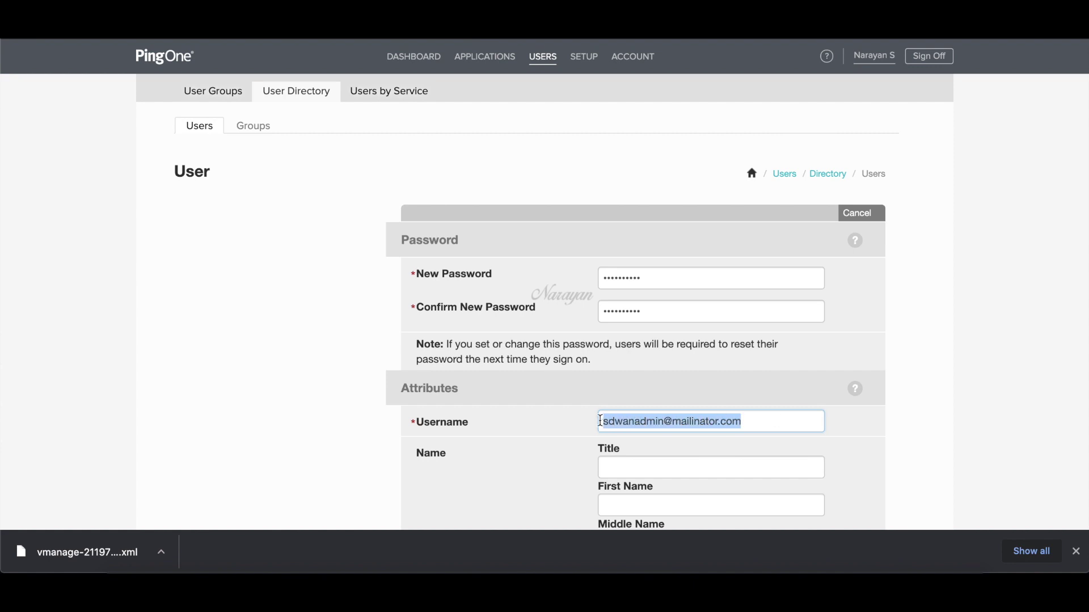
scroll(600, 457, "down", 5)
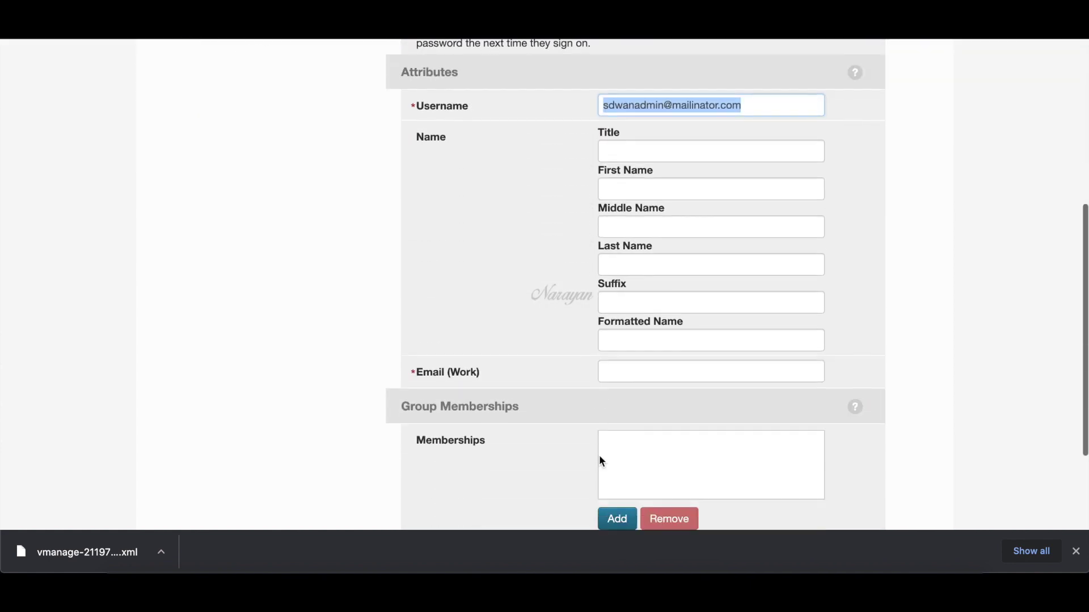
left_click(638, 372)
key("ctrl+v")
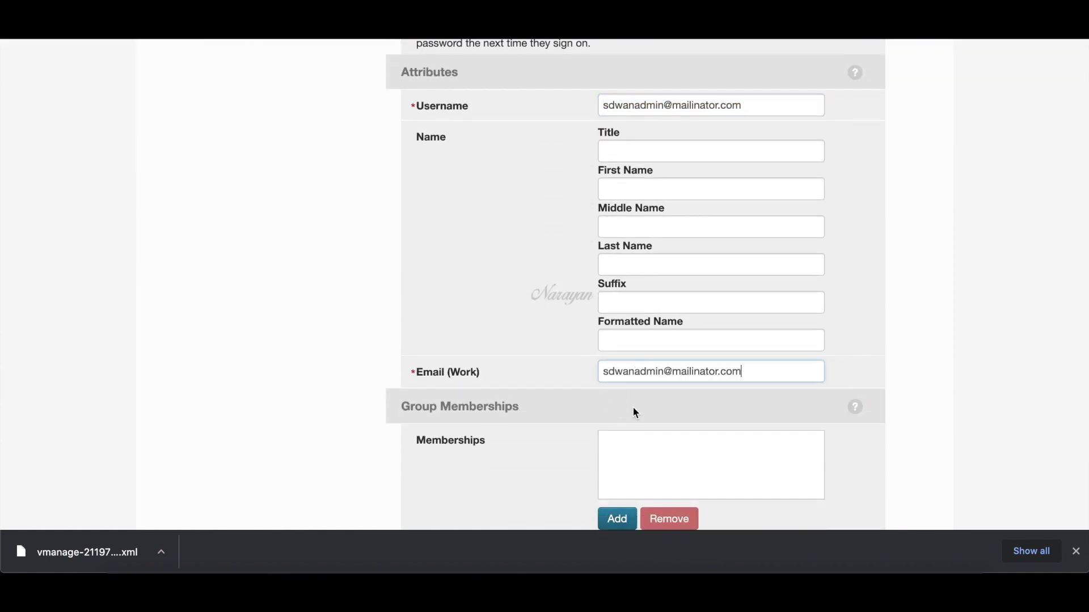
- Add the netadmin group membership and save the new admin user
left_click(621, 516)
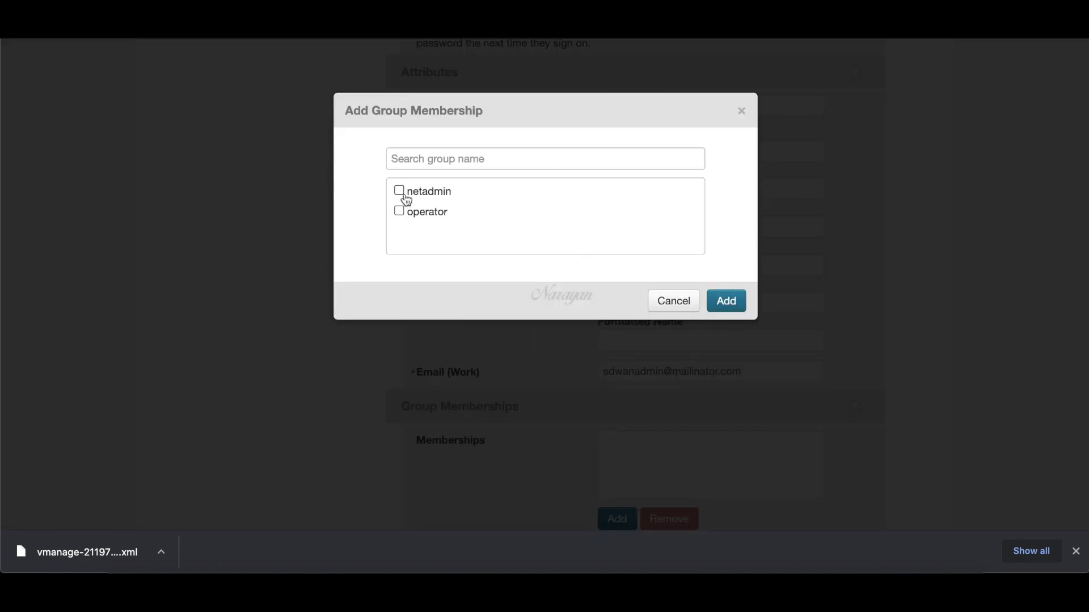
left_click(402, 194)
left_click(726, 300)
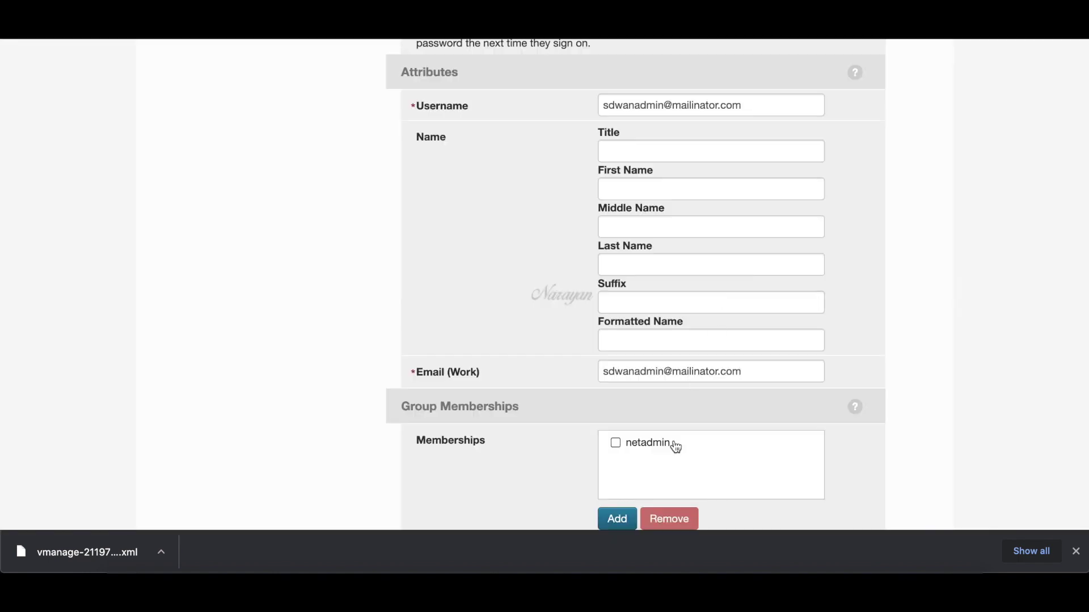
scroll(649, 494, "down", 2)
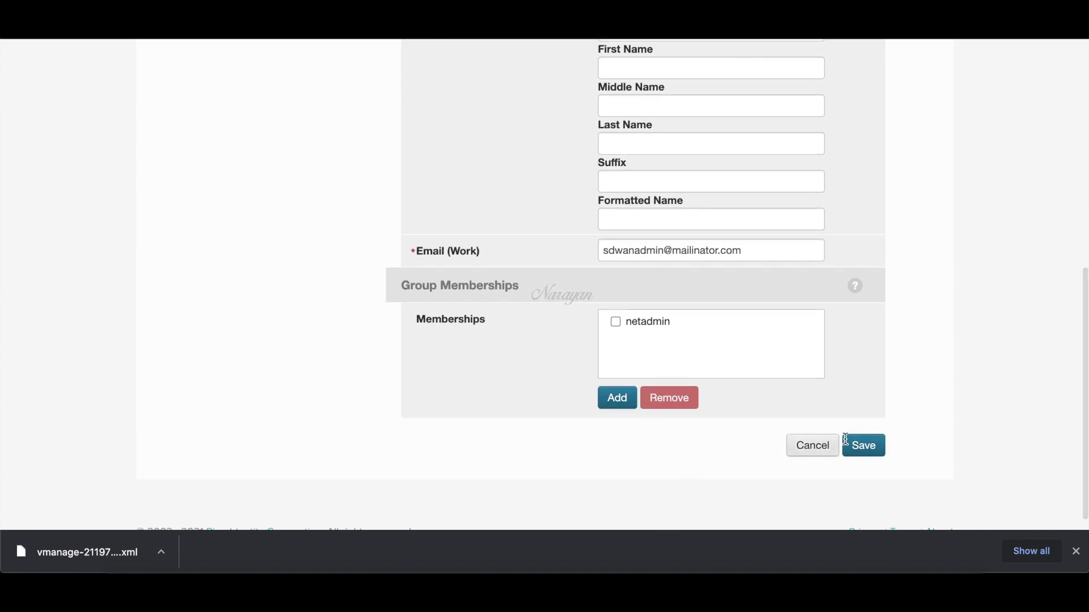
left_click(879, 451)
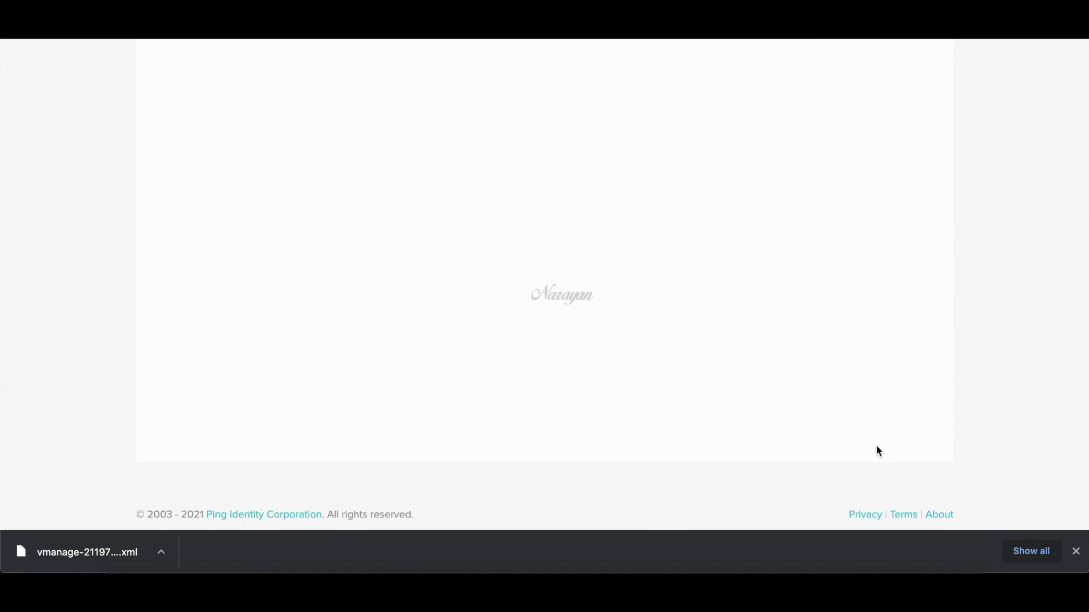
scroll(877, 450, "up", 4)
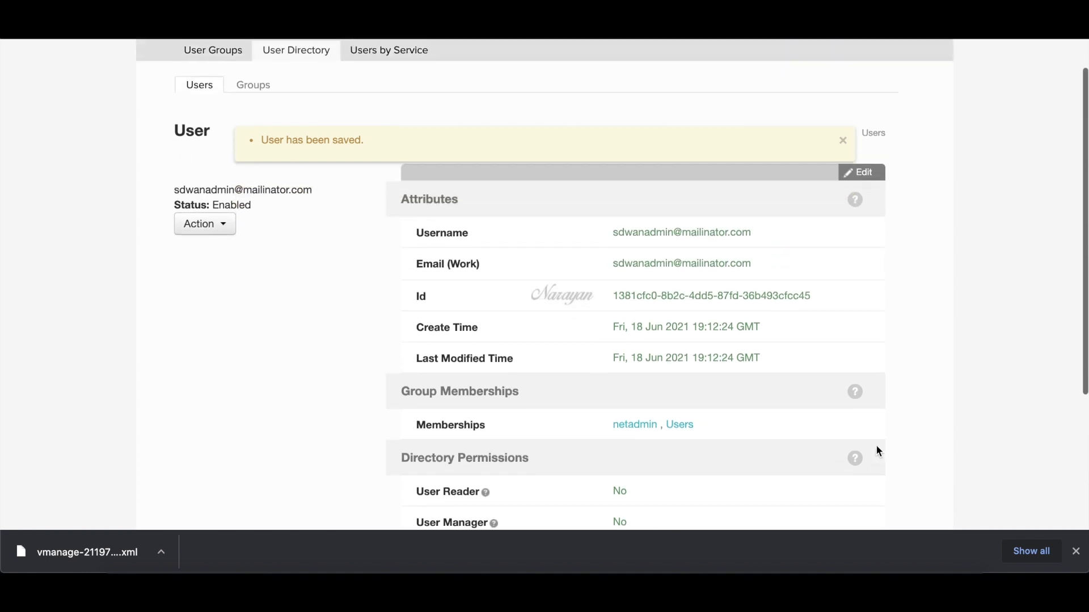
left_click(782, 177)
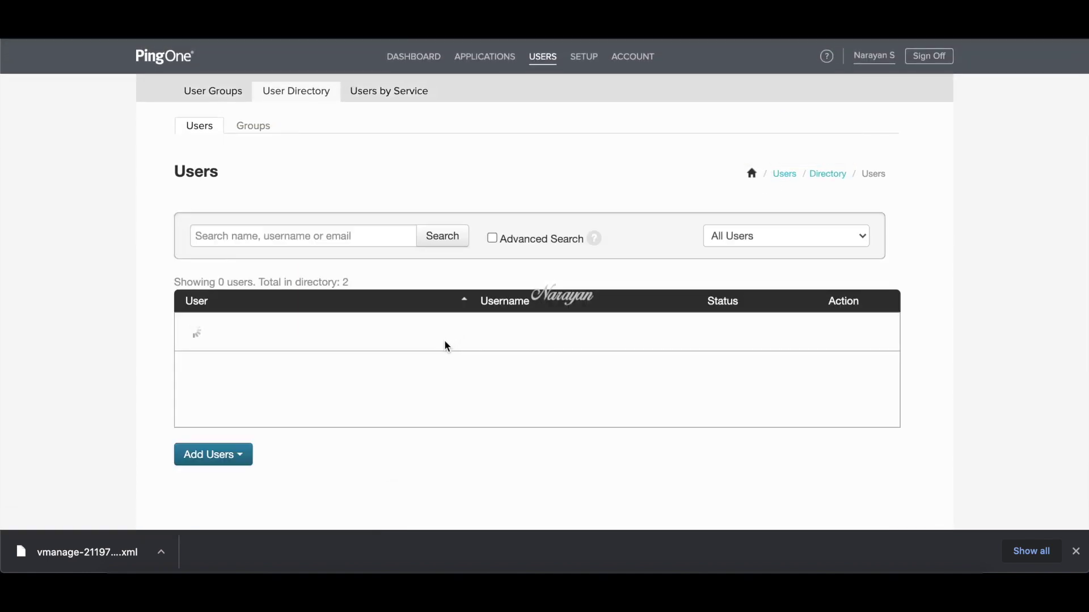
- Create another user with a password and the operator username, reused as the work e-mail
left_click(241, 460)
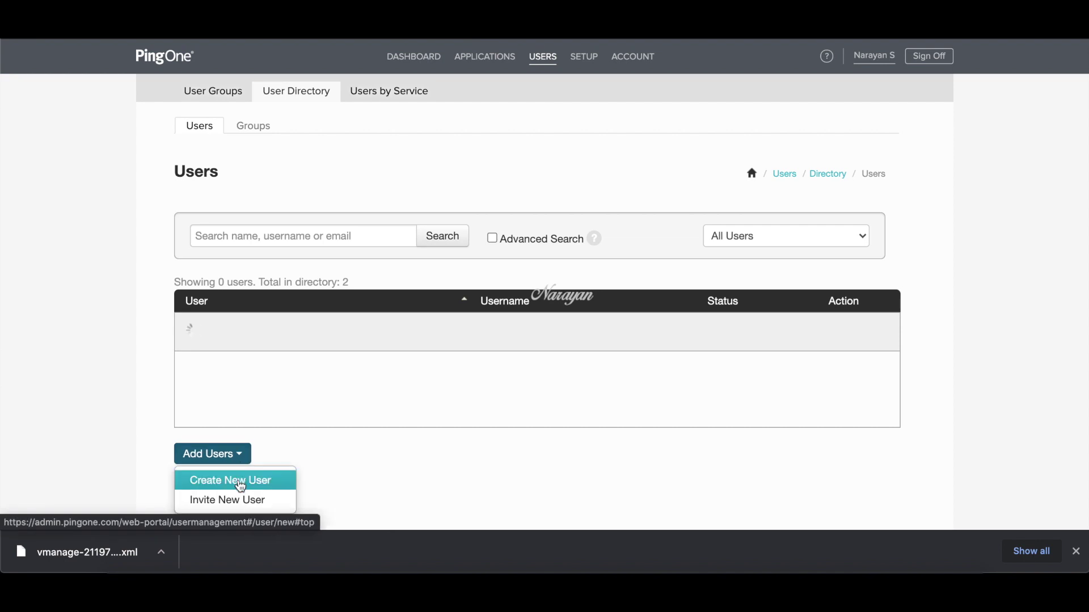
left_click(241, 483)
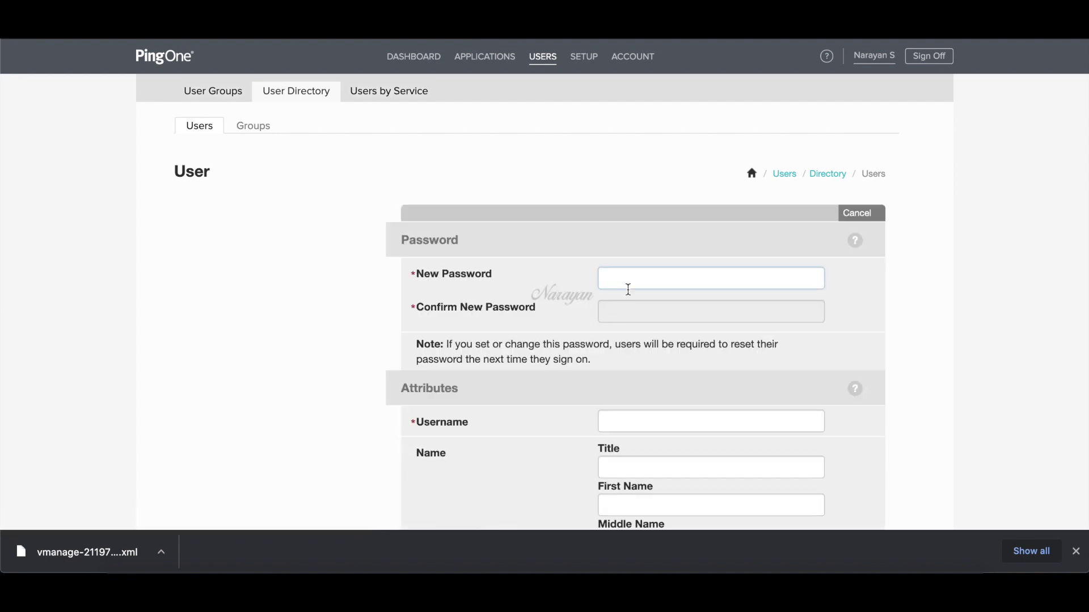
type("P")
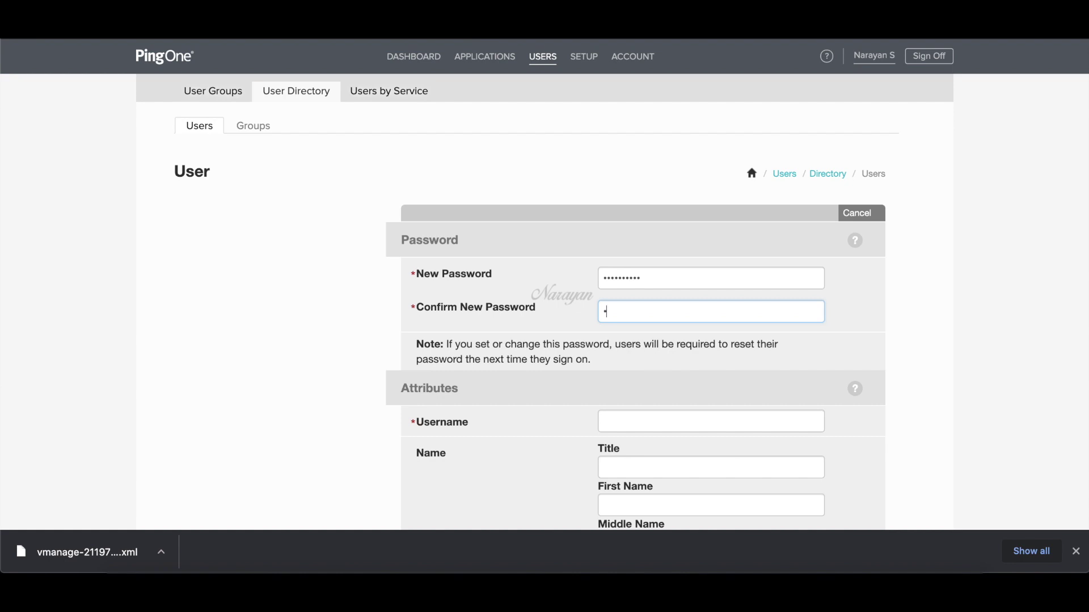
type("••")
left_click(656, 416)
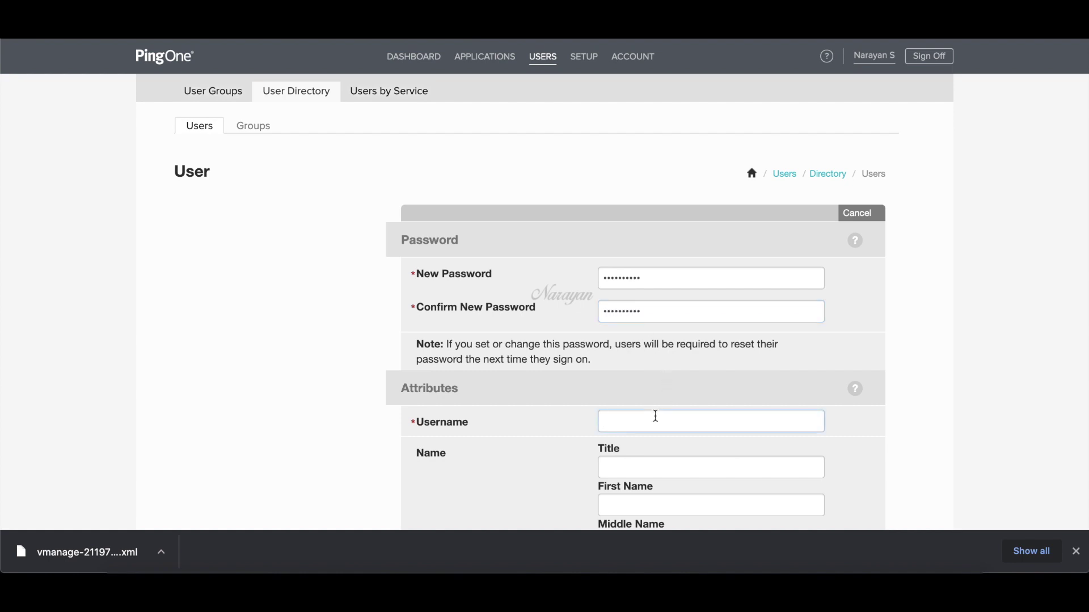
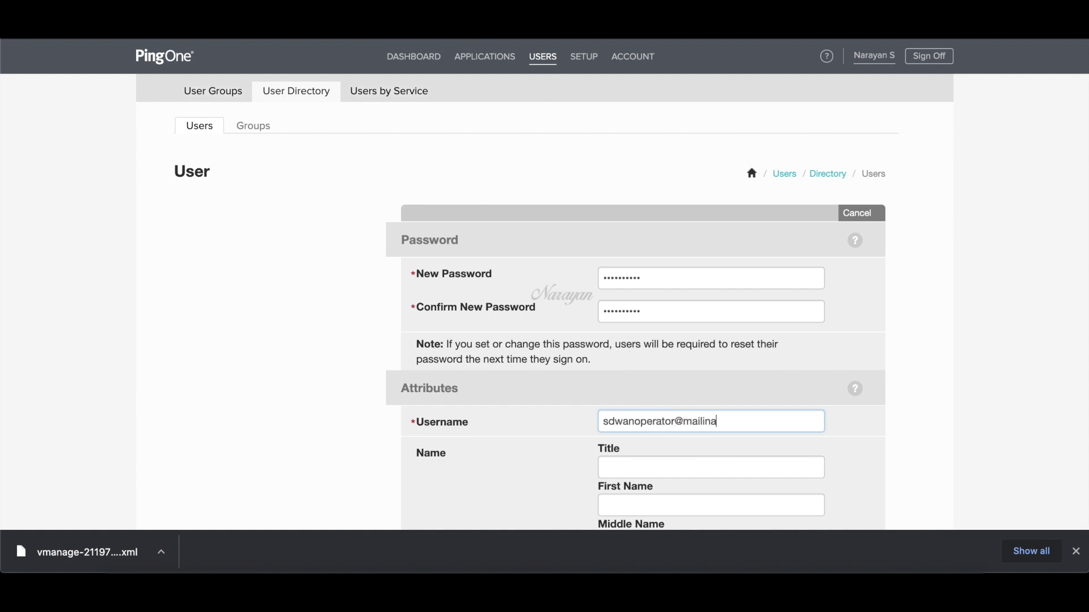
left_click(686, 422)
type(".co")
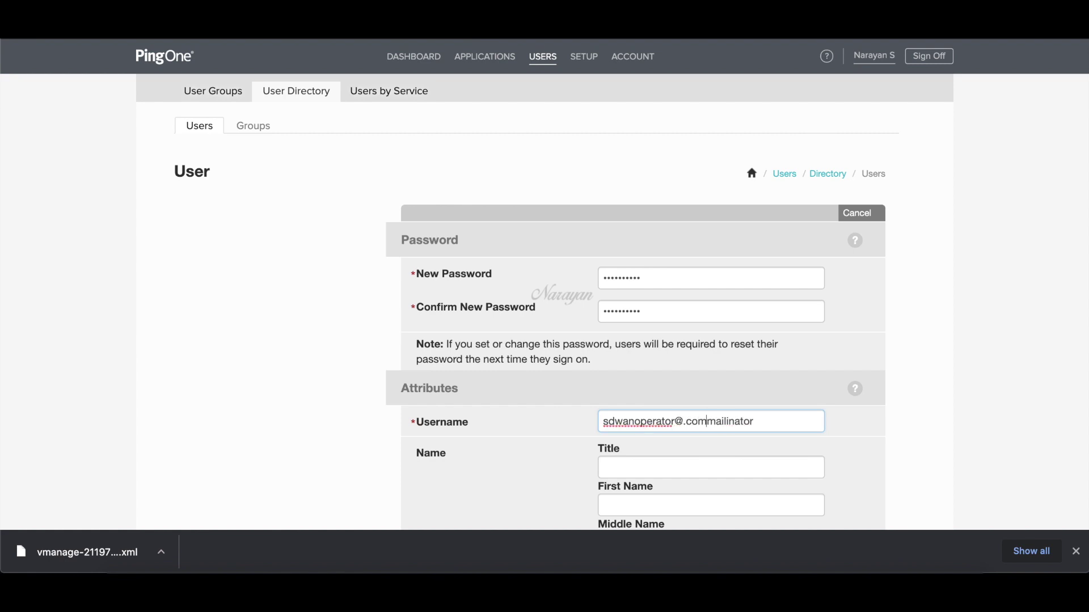
key("BackSpace")
key("BackSpace")
key("BackSpace")
left_click(749, 425)
type(".com")
left_click_drag(770, 421, 586, 427)
key("ctrl+c")
scroll(604, 444, "down", 3)
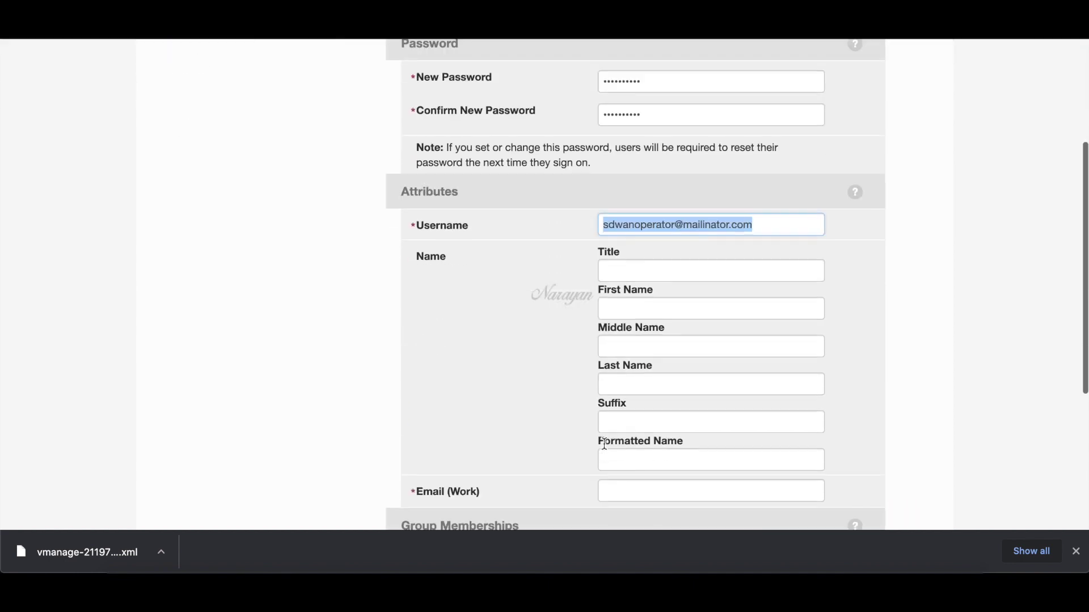
left_click(621, 483)
key("ctrl+v")
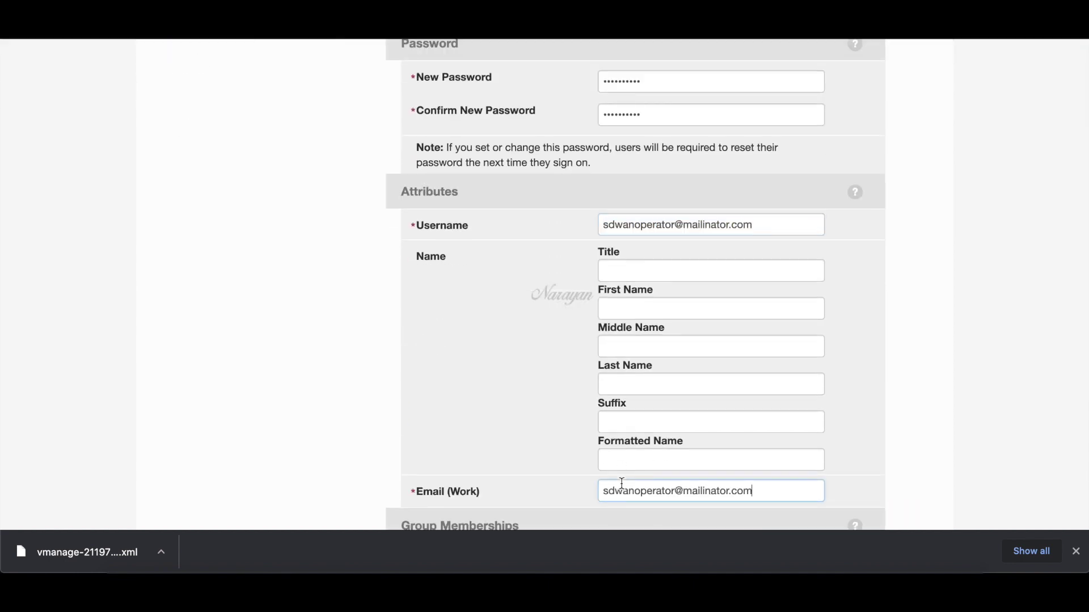
- Add the operator group membership and save the new operator user
scroll(615, 490, "down", 2)
left_click(618, 518)
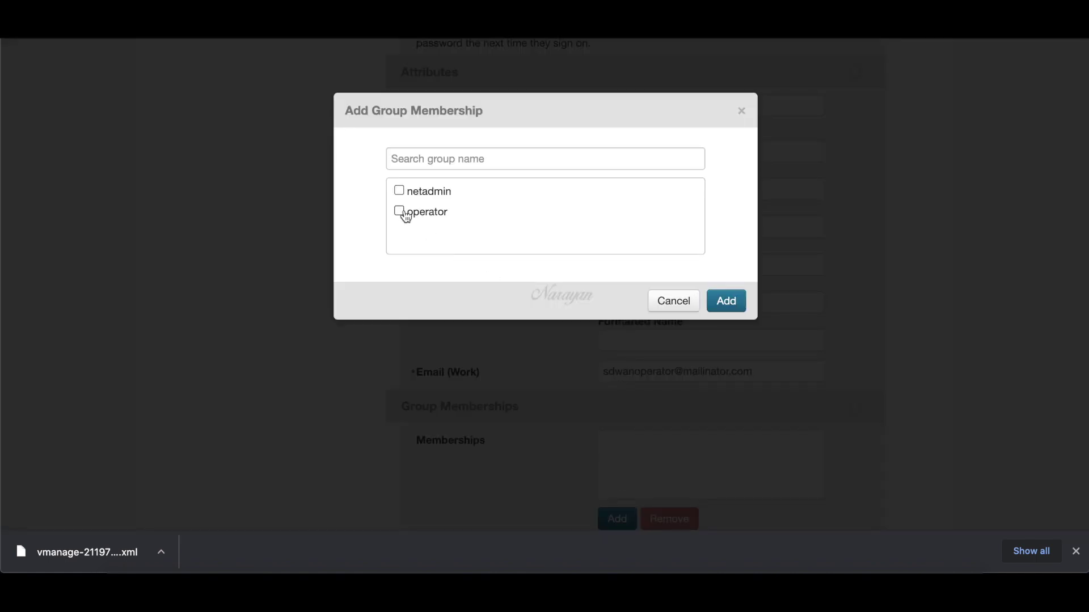
left_click(400, 211)
left_click(726, 301)
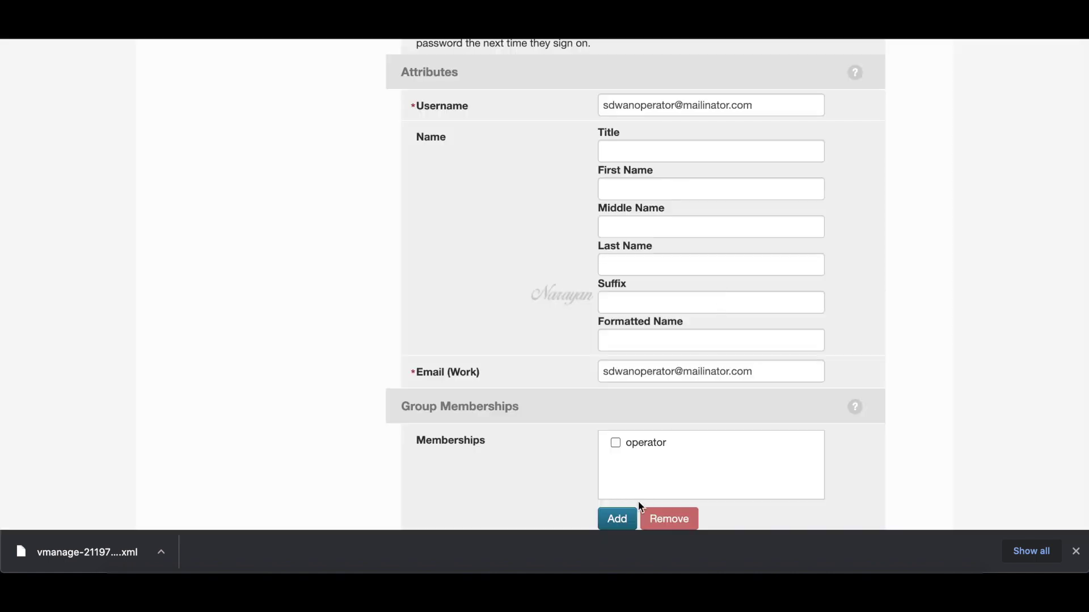
scroll(646, 485, "down", 3)
left_click(864, 428)
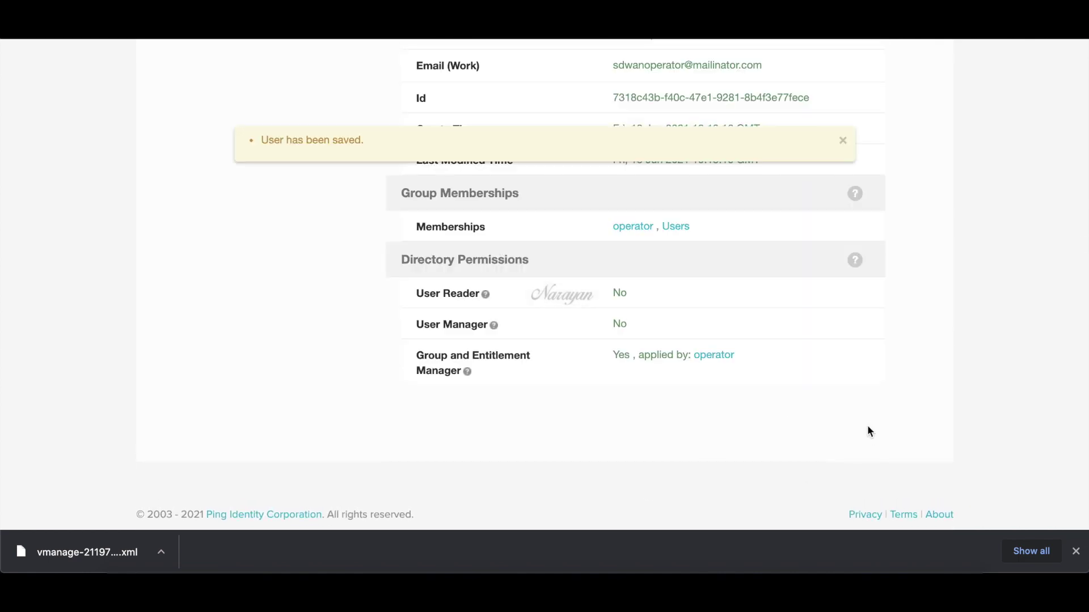
scroll(870, 432, "up", 1)
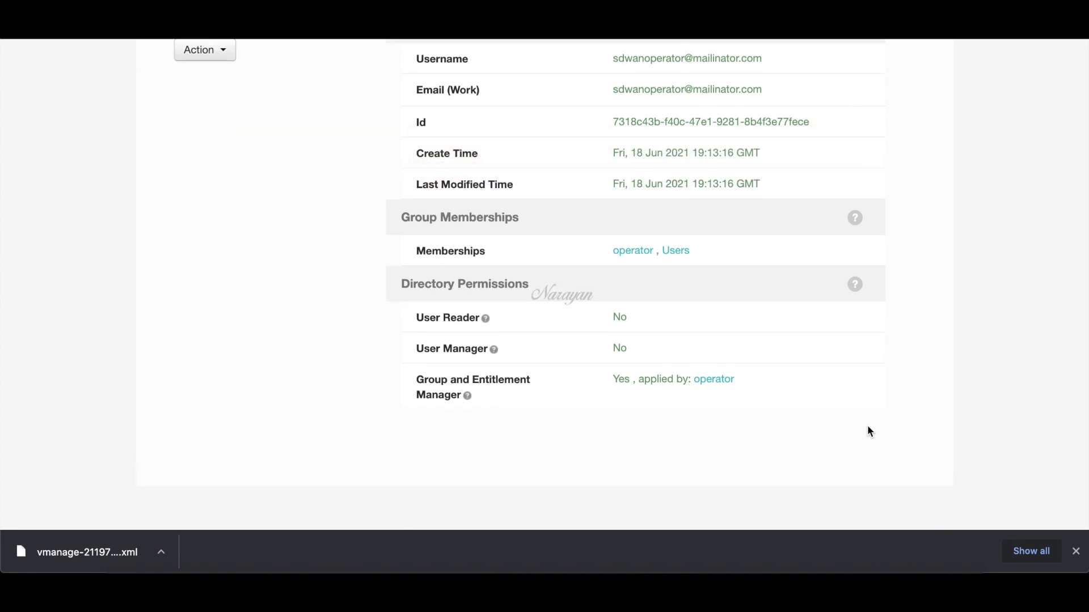
scroll(870, 433, "up", 4)
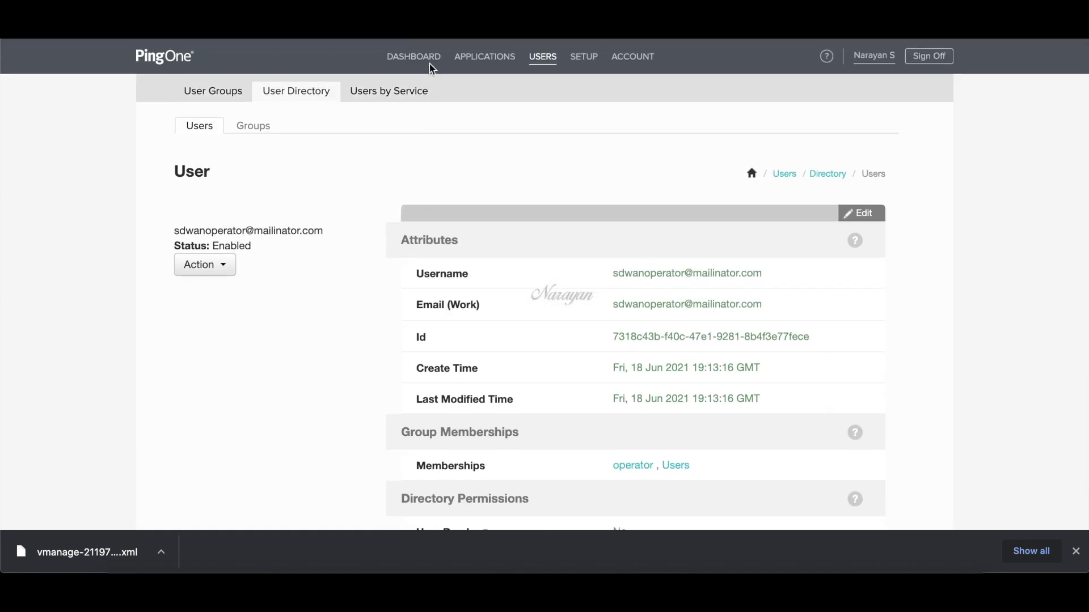
left_click(426, 59)
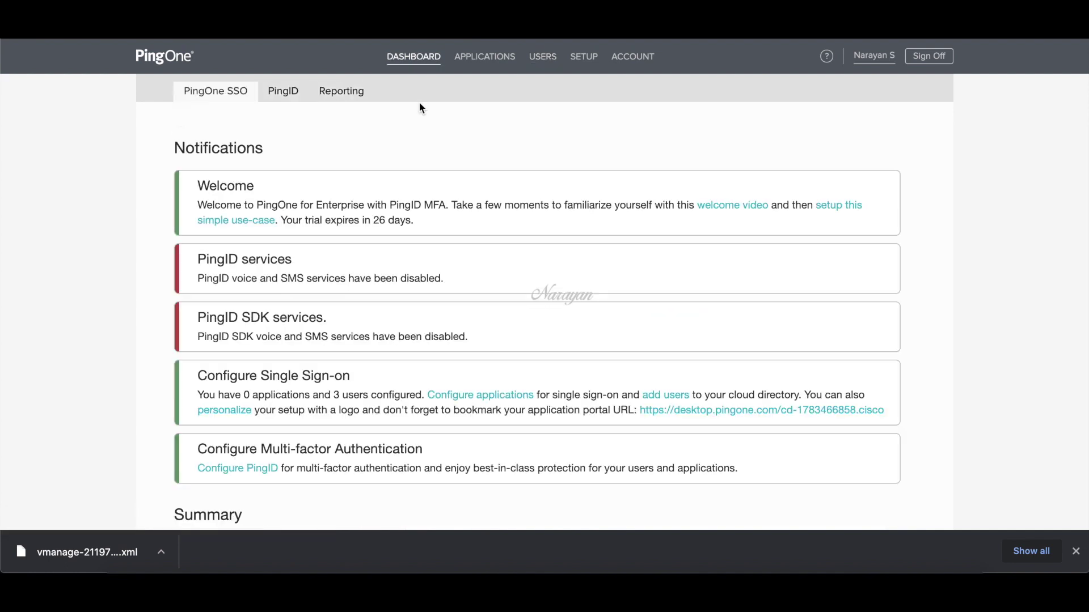
- Start a new SAML application in PingOne named vManage
left_click(467, 396)
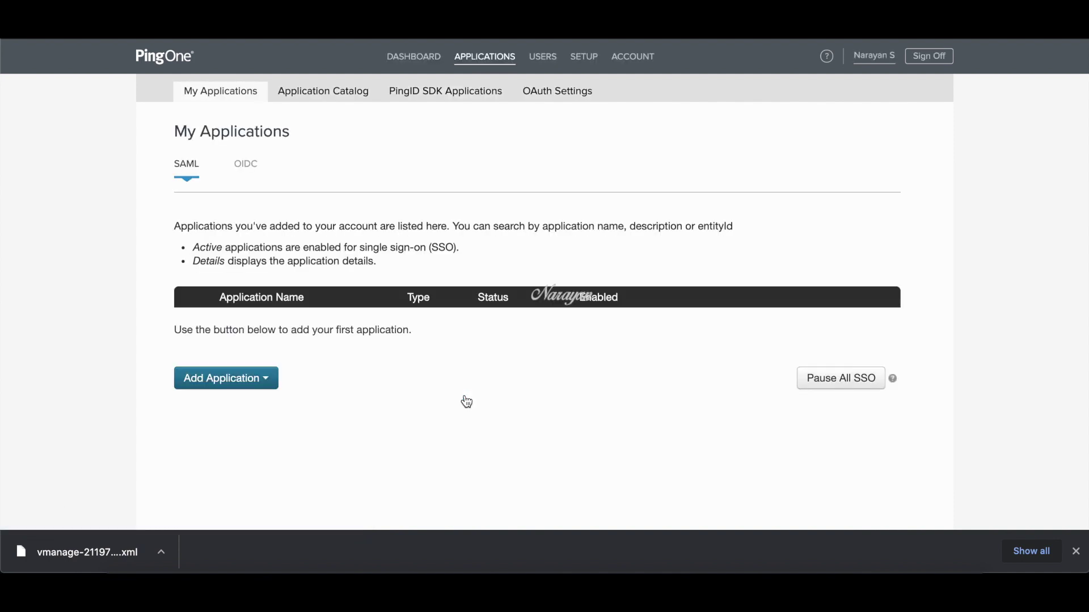
left_click(271, 387)
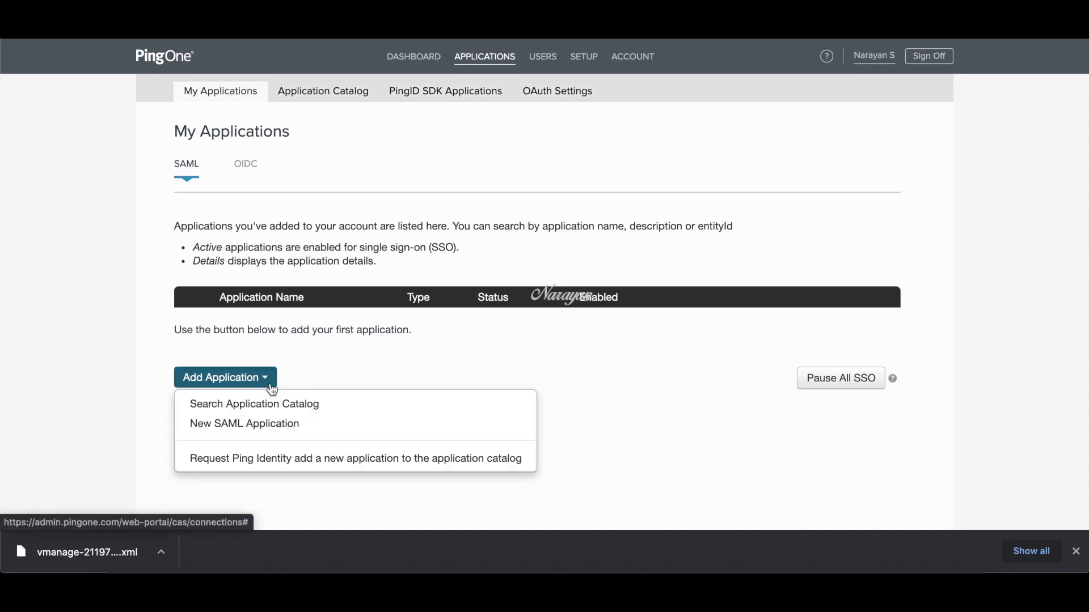
left_click(270, 427)
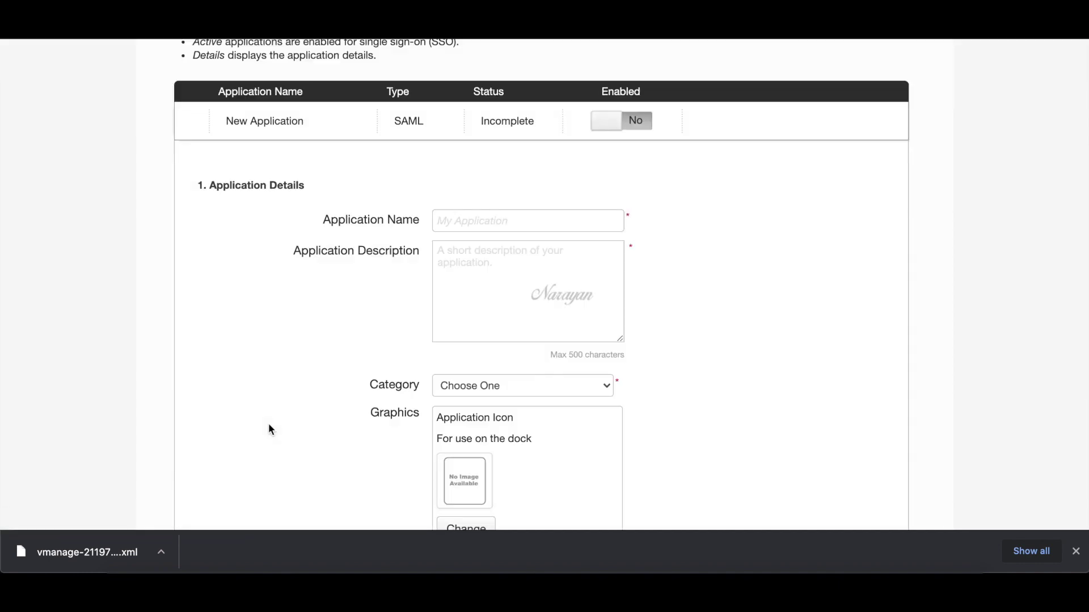
left_click(474, 222)
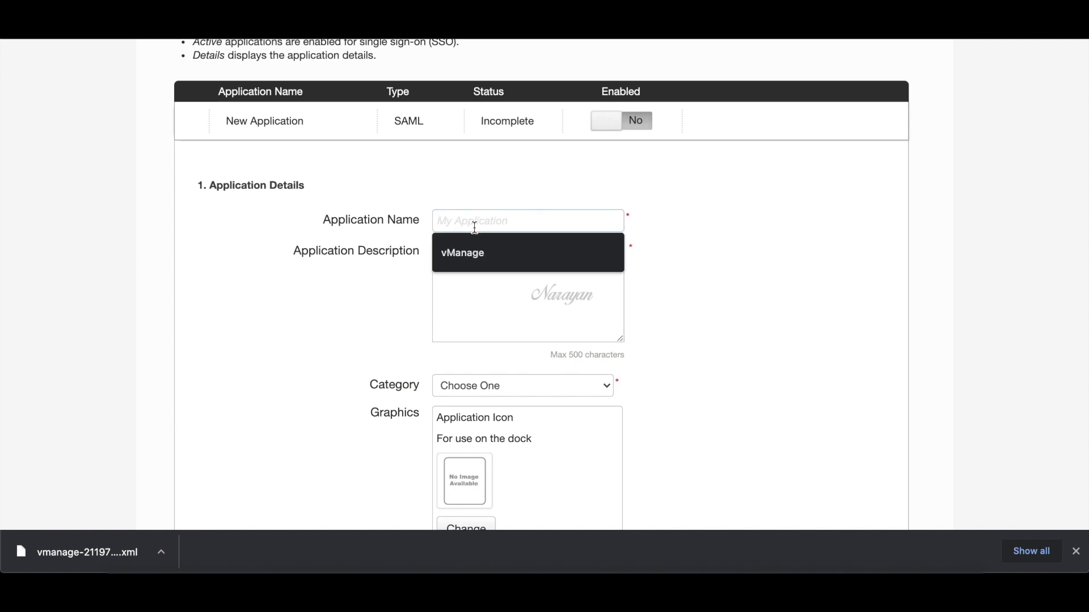
left_click(473, 250)
- Give the application description 'vManage app' and category Other, then continue
scroll(471, 265, "down", 2)
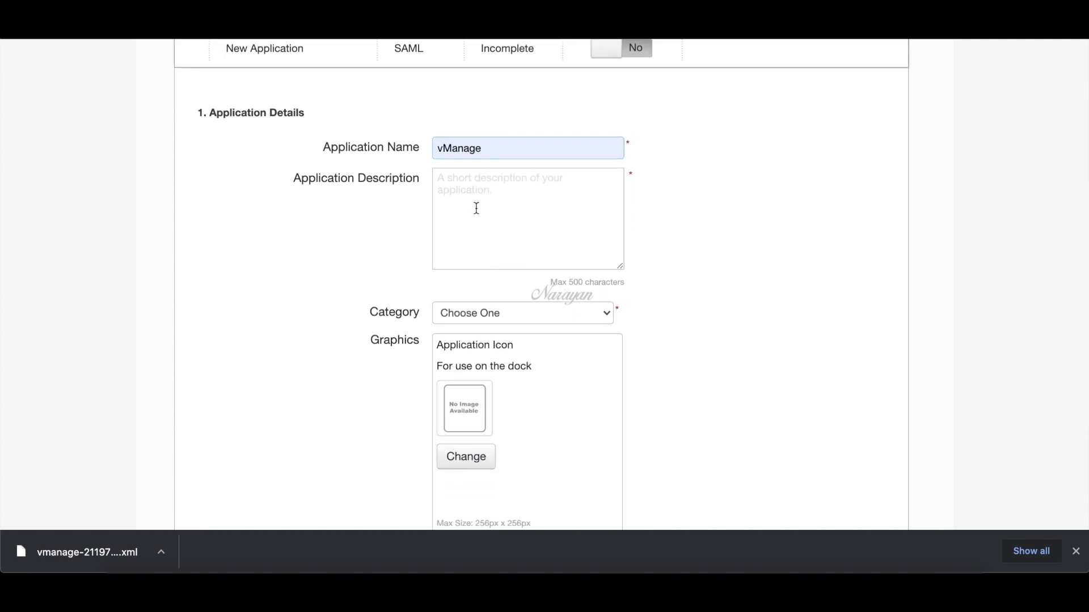
type("vMan")
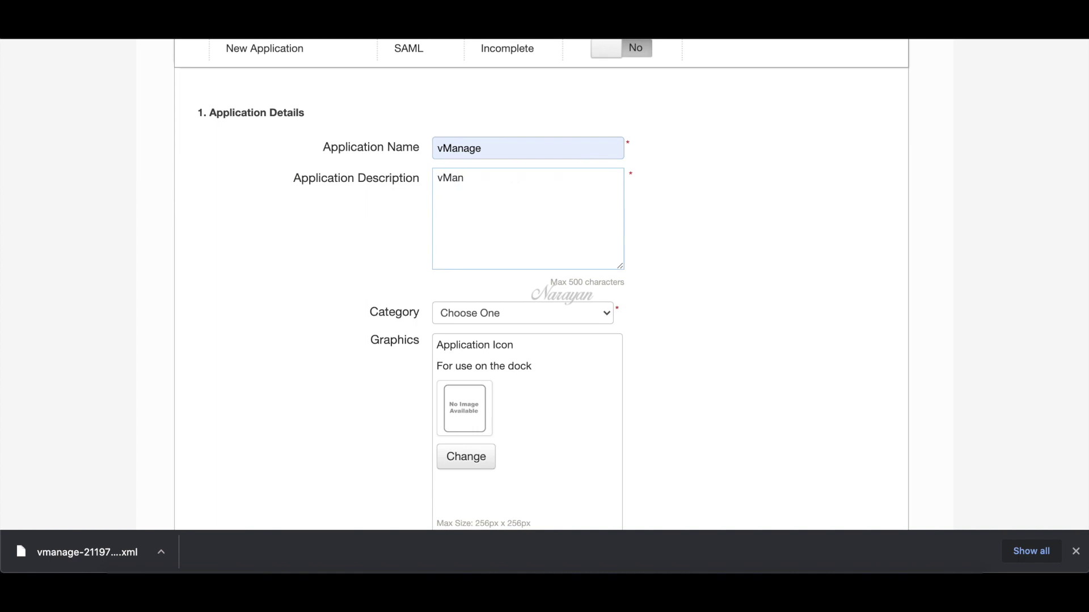
type("age app")
scroll(453, 284, "down", 3)
left_click(492, 228)
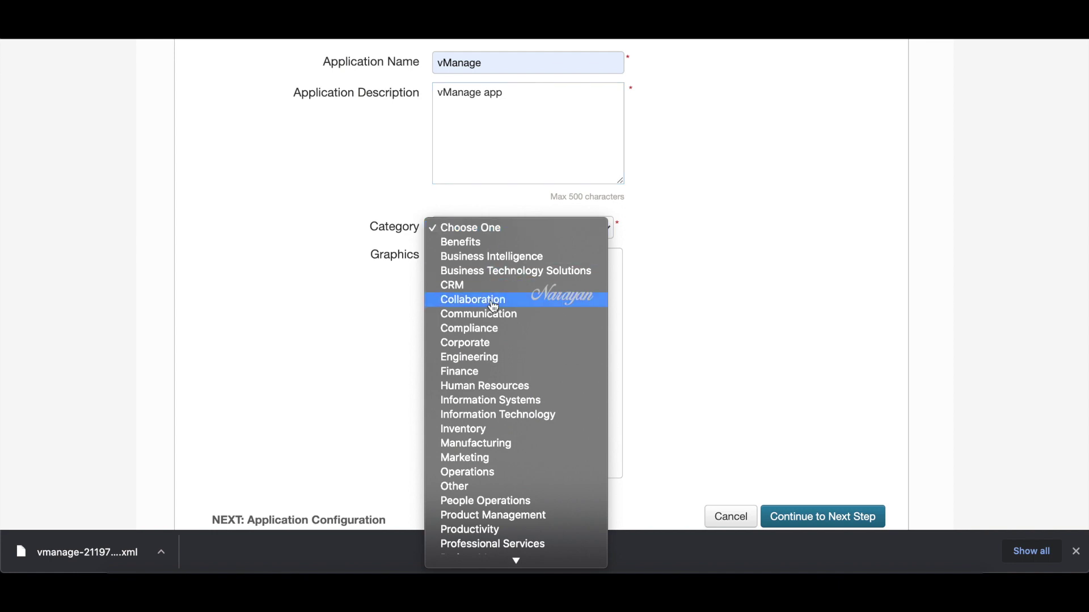
left_click(474, 386)
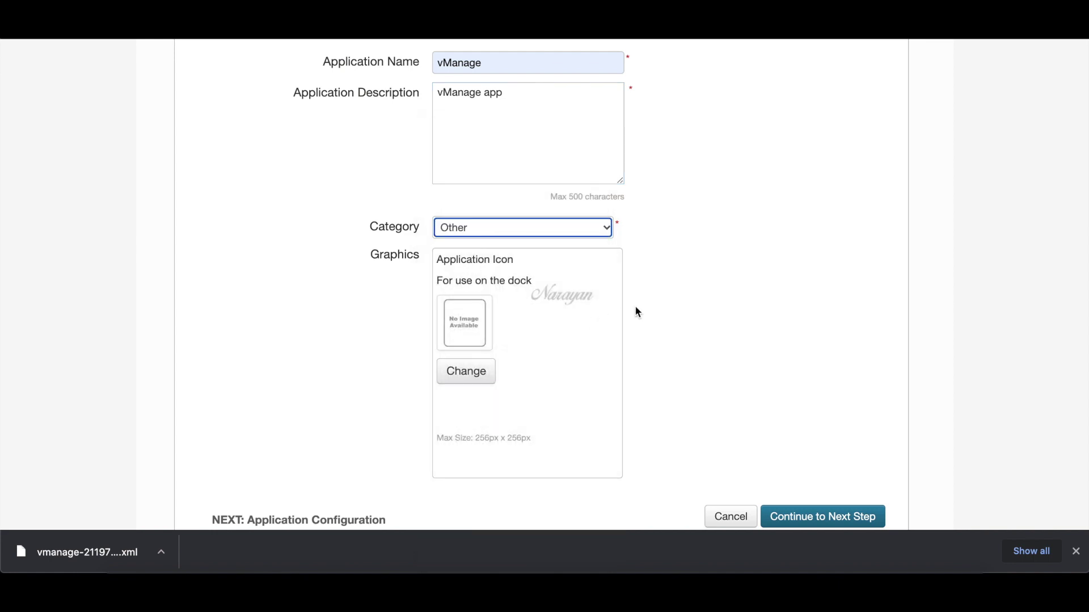
scroll(650, 318, "down", 3)
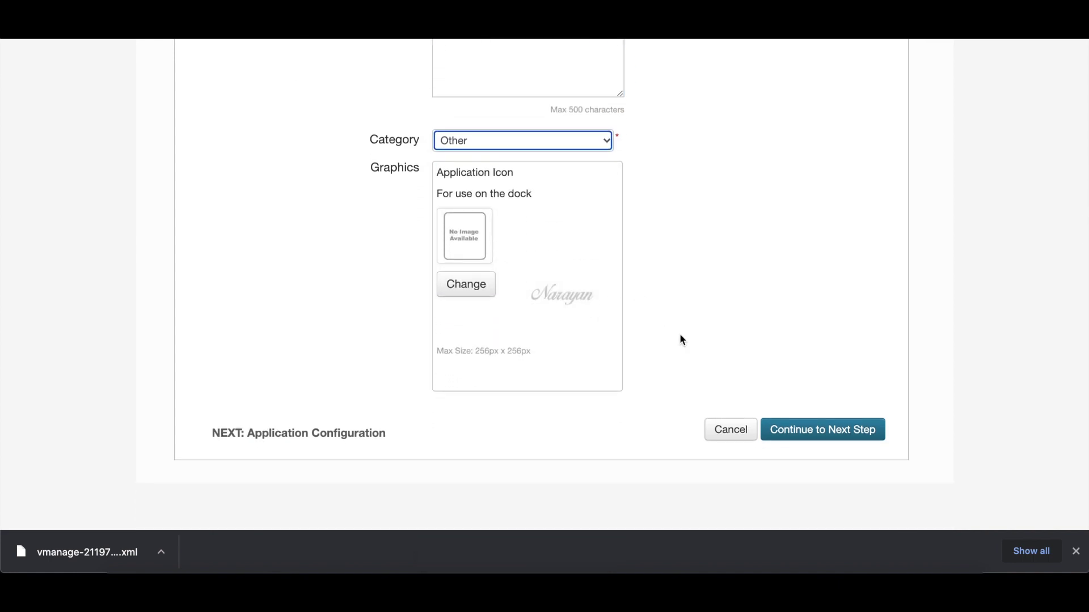
left_click(820, 432)
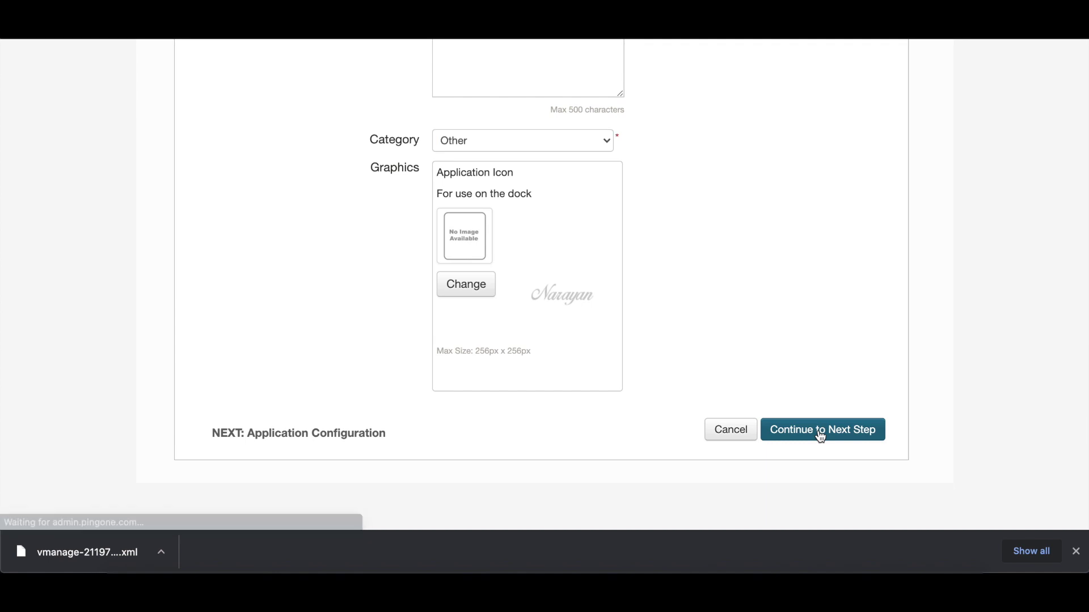
- Upload the vManage SAML metadata XML file to the application
scroll(622, 397, "up", 12)
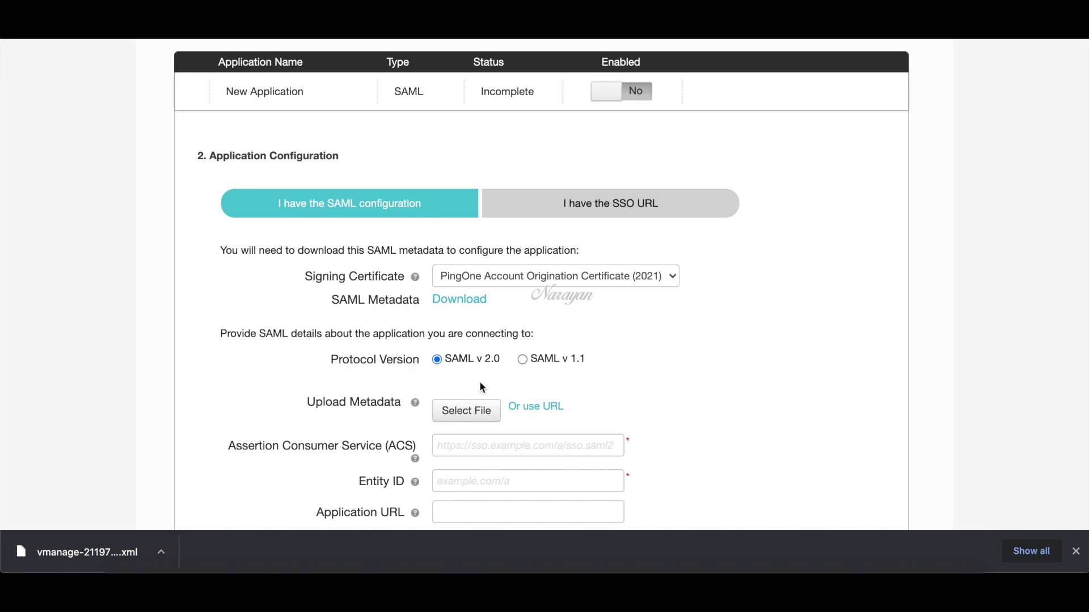
left_click(470, 417)
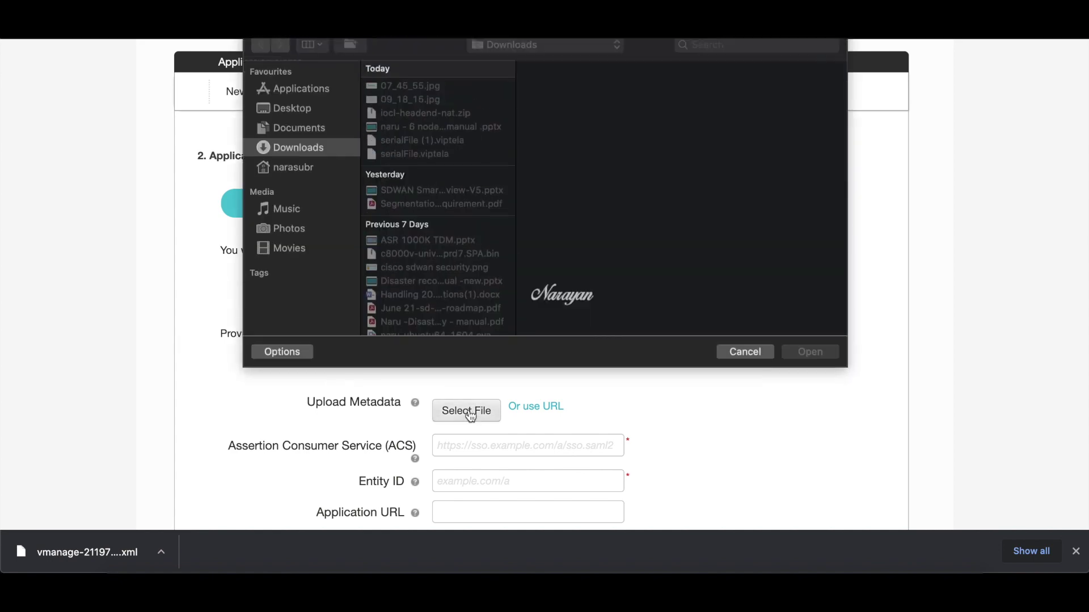
scroll(467, 290, "down", 10)
scroll(466, 287, "down", 8)
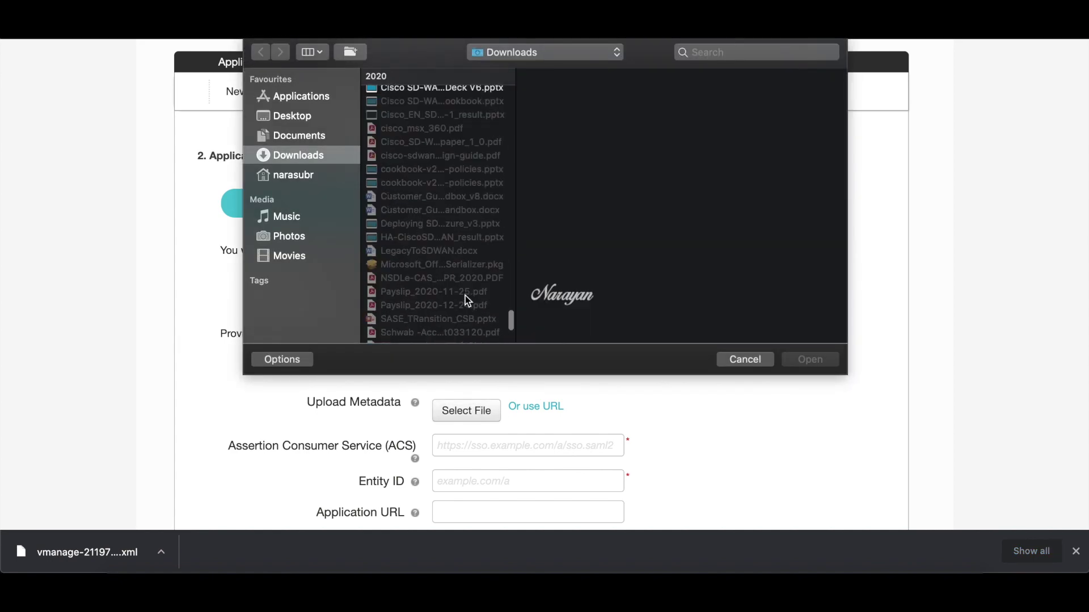
left_click(448, 335)
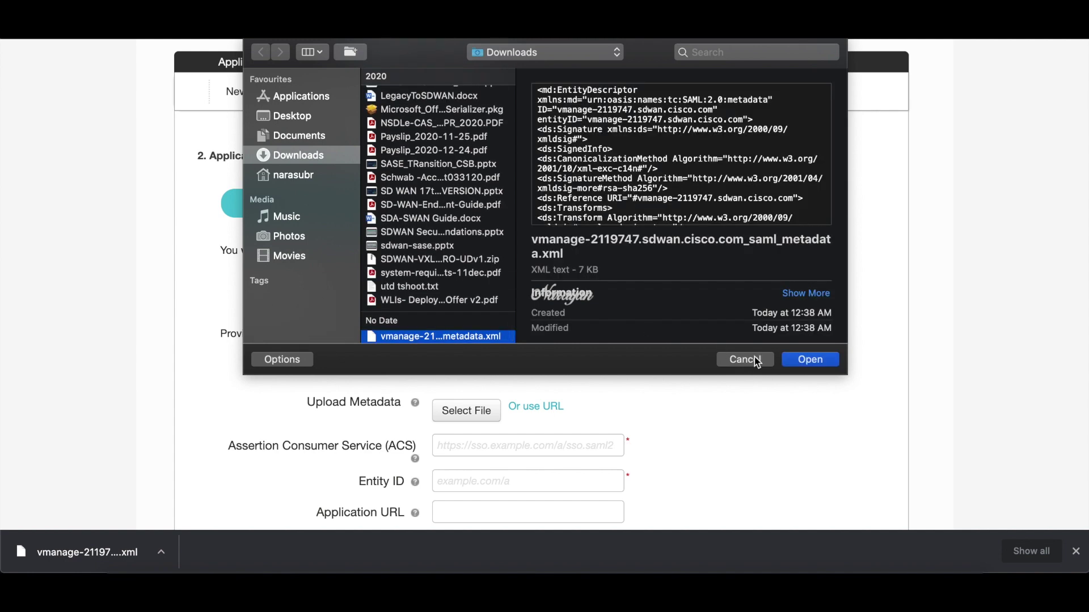
left_click(802, 360)
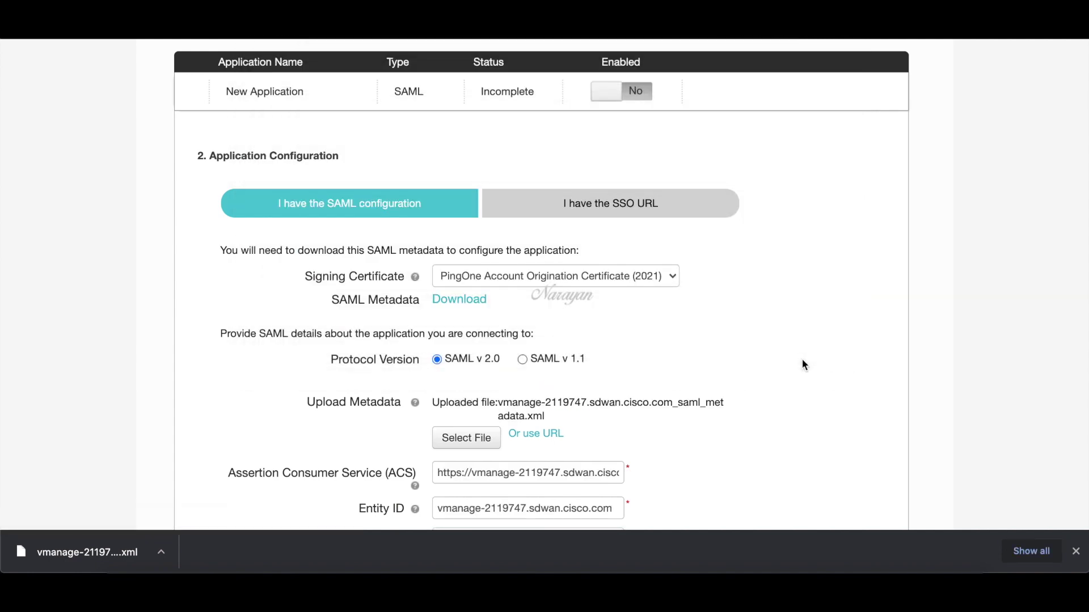
- Turn off Encrypt Assertion, turn on Force Re-authentication, and continue to attribute mapping
scroll(804, 363, "down", 3)
scroll(801, 360, "down", 3)
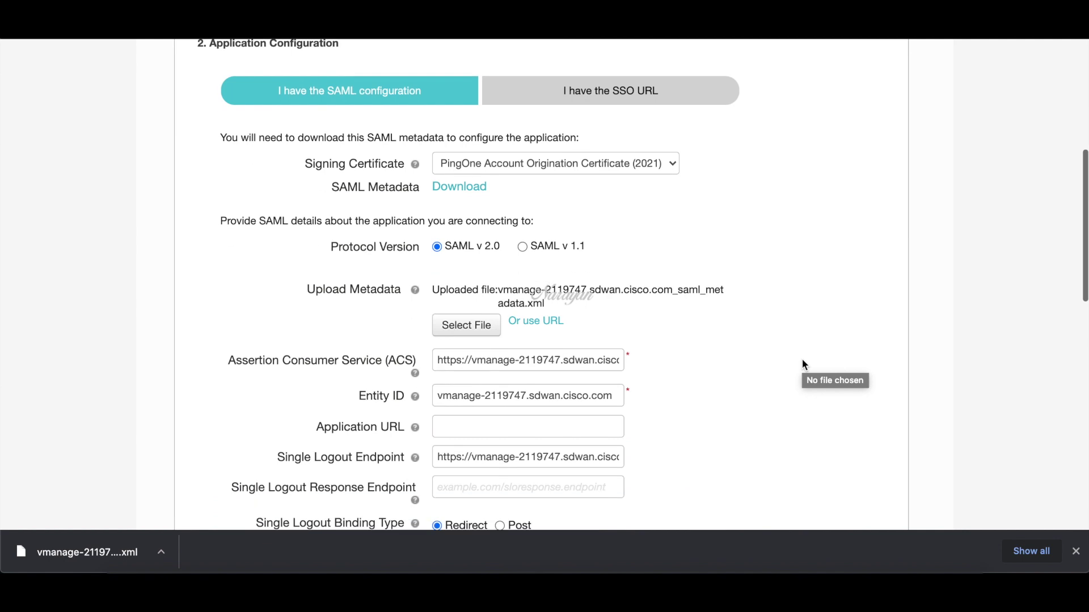
scroll(802, 365, "down", 1)
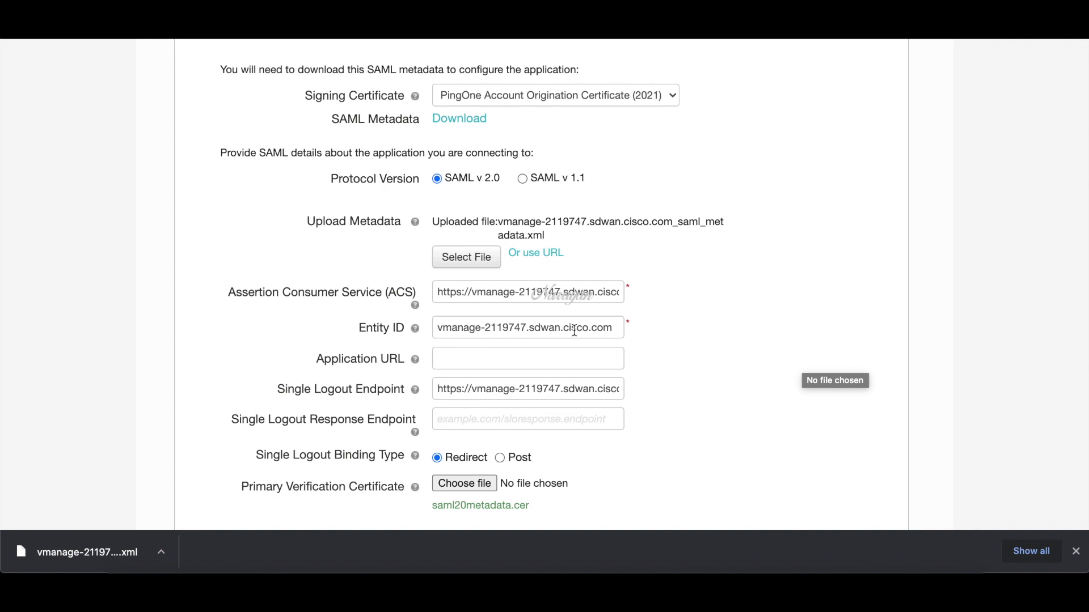
scroll(575, 330, "down", 4)
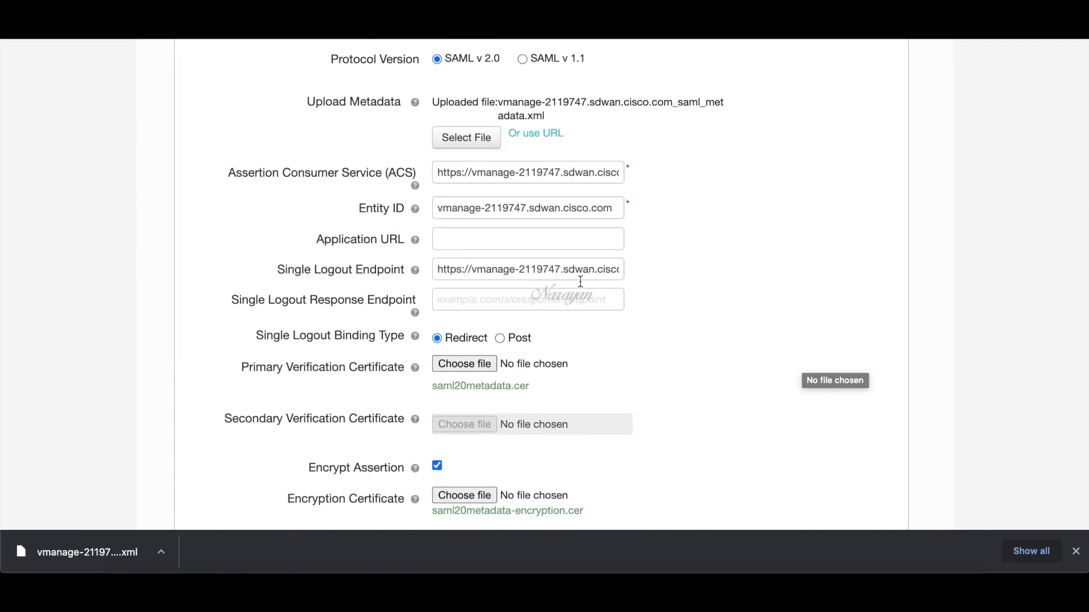
scroll(589, 278, "down", 1)
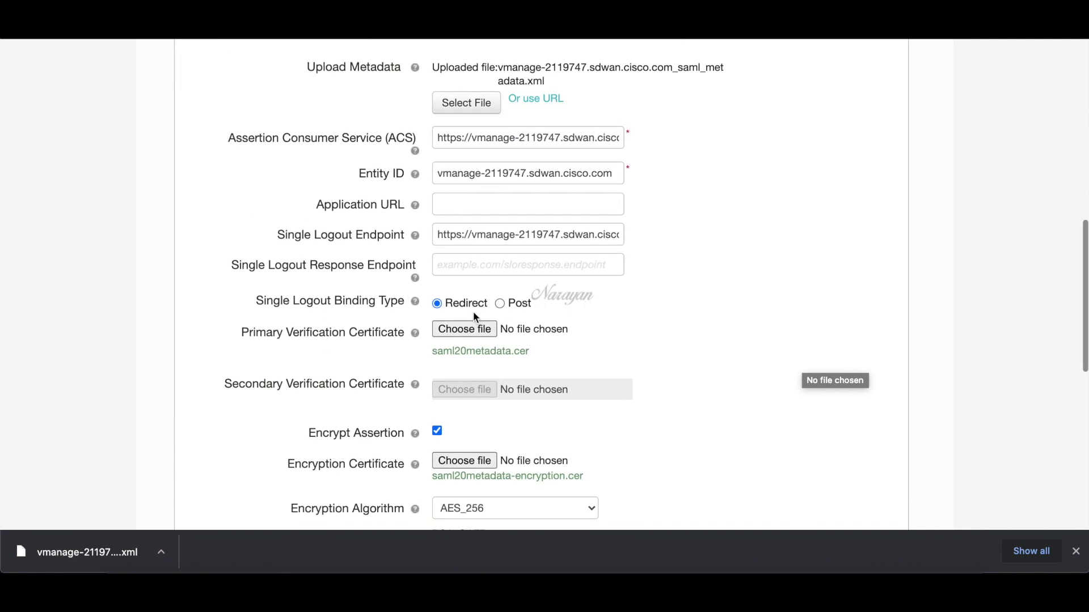
scroll(573, 338, "down", 3)
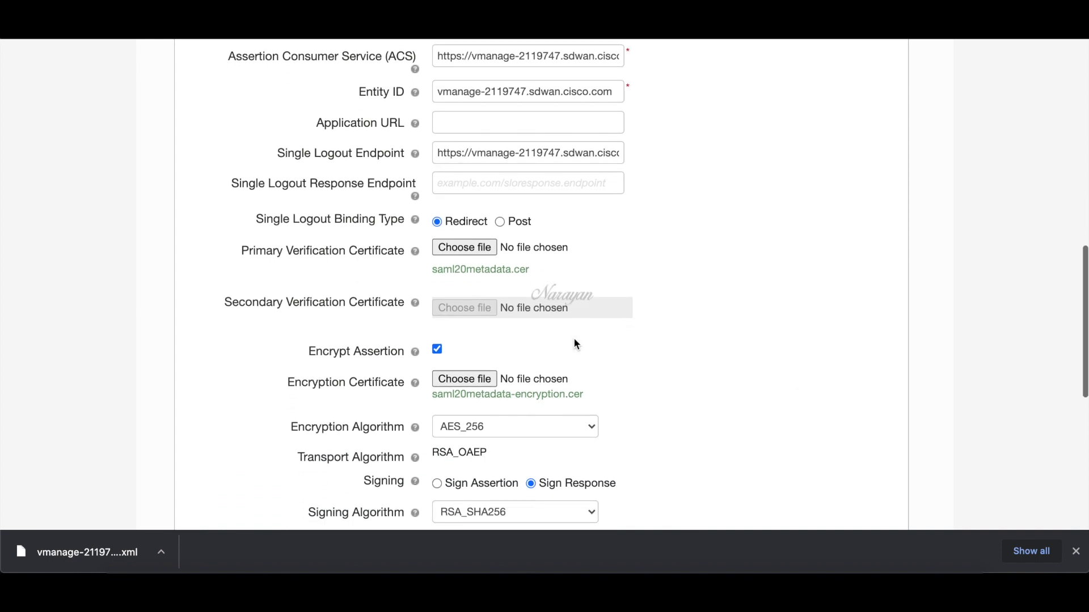
scroll(565, 336, "down", 1)
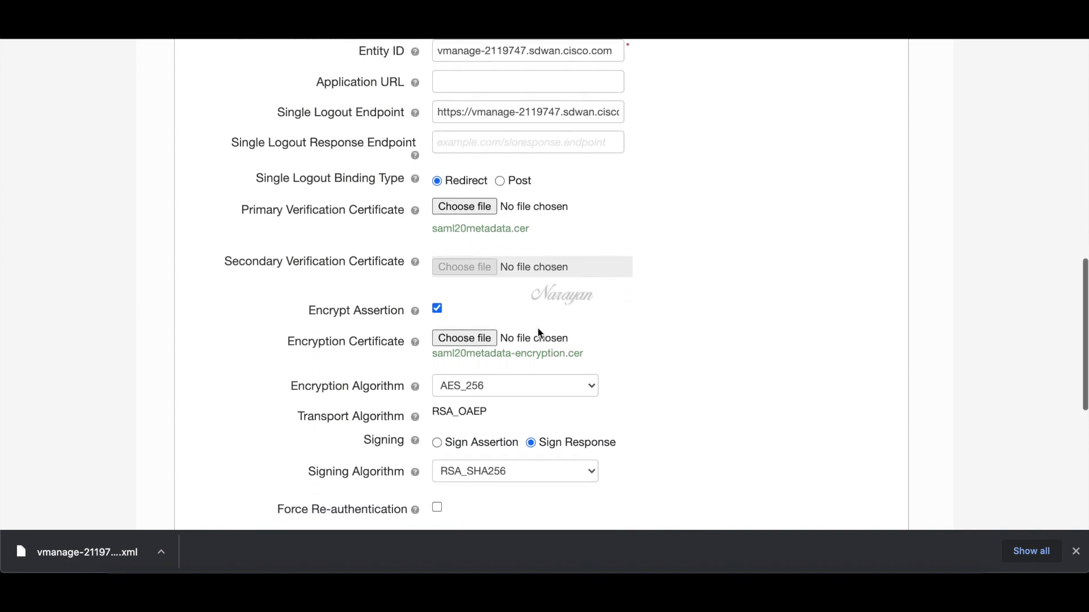
left_click(437, 309)
scroll(472, 304, "down", 1)
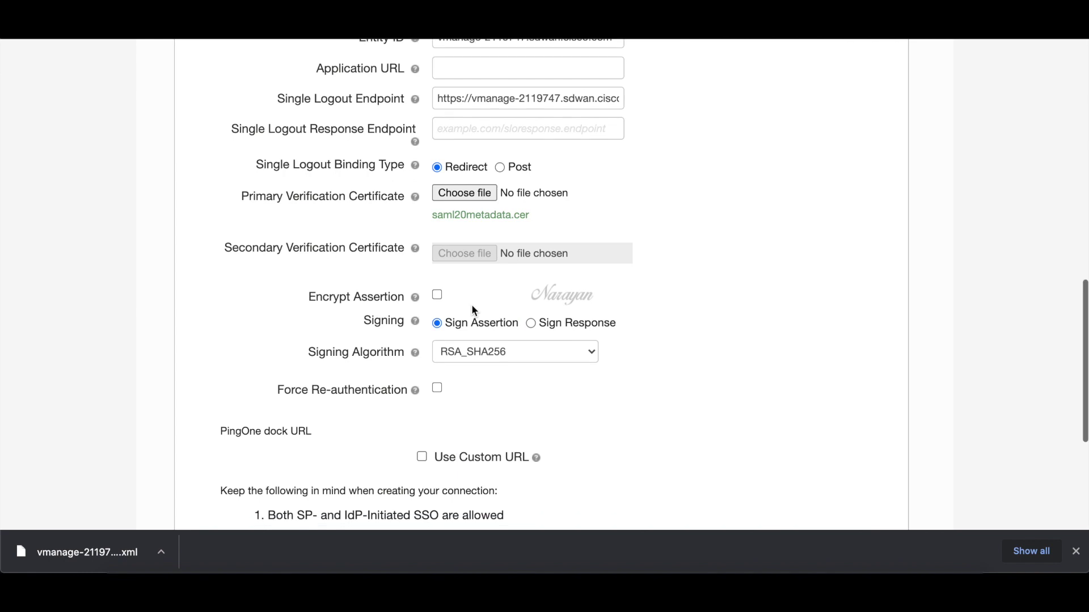
scroll(472, 307, "down", 3)
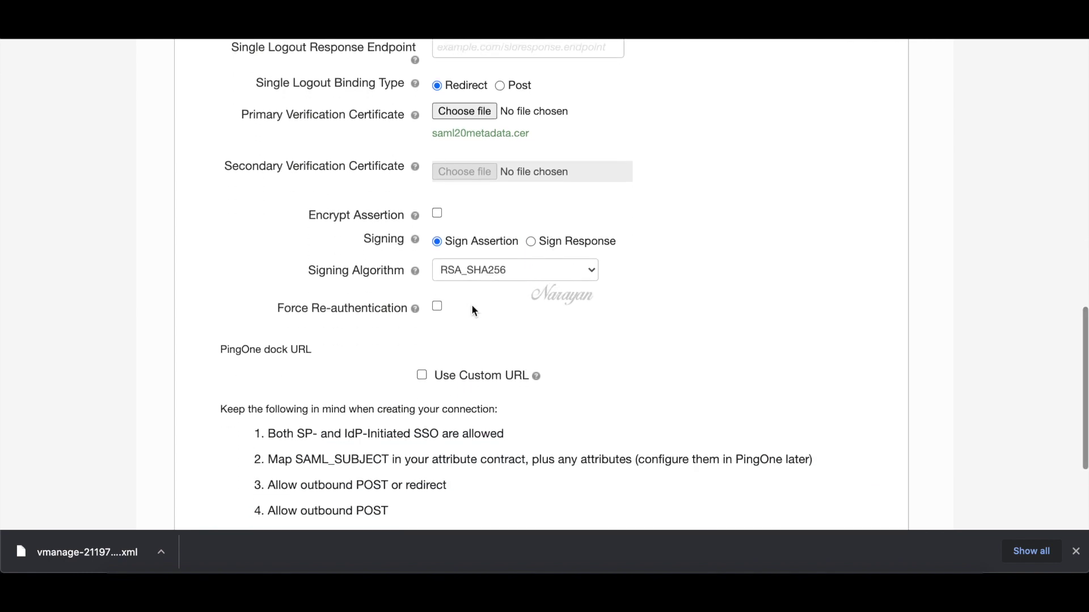
scroll(474, 308, "down", 3)
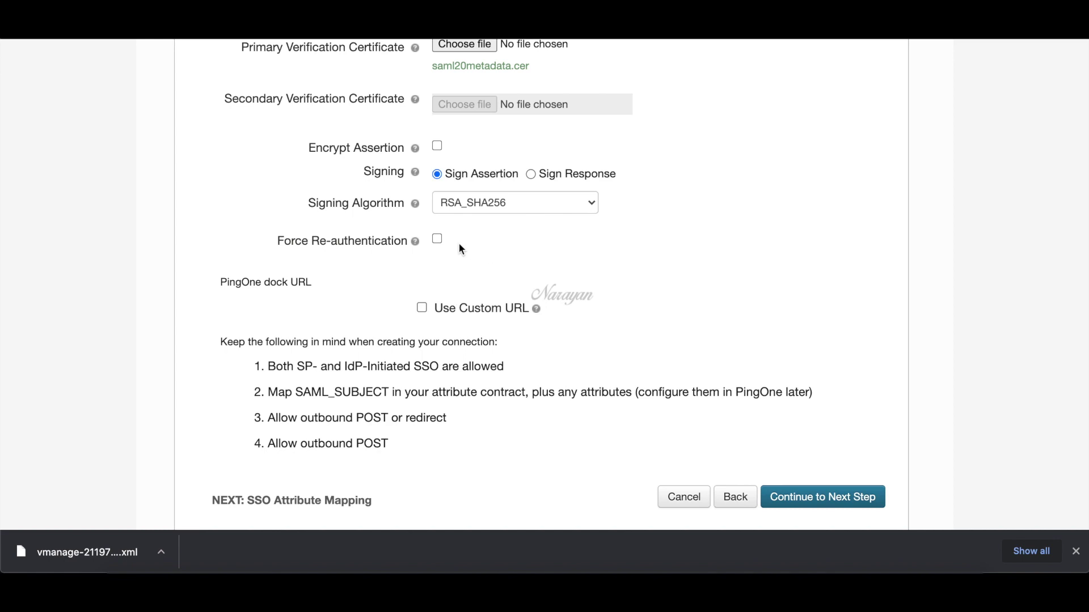
left_click(441, 243)
scroll(485, 245, "down", 1)
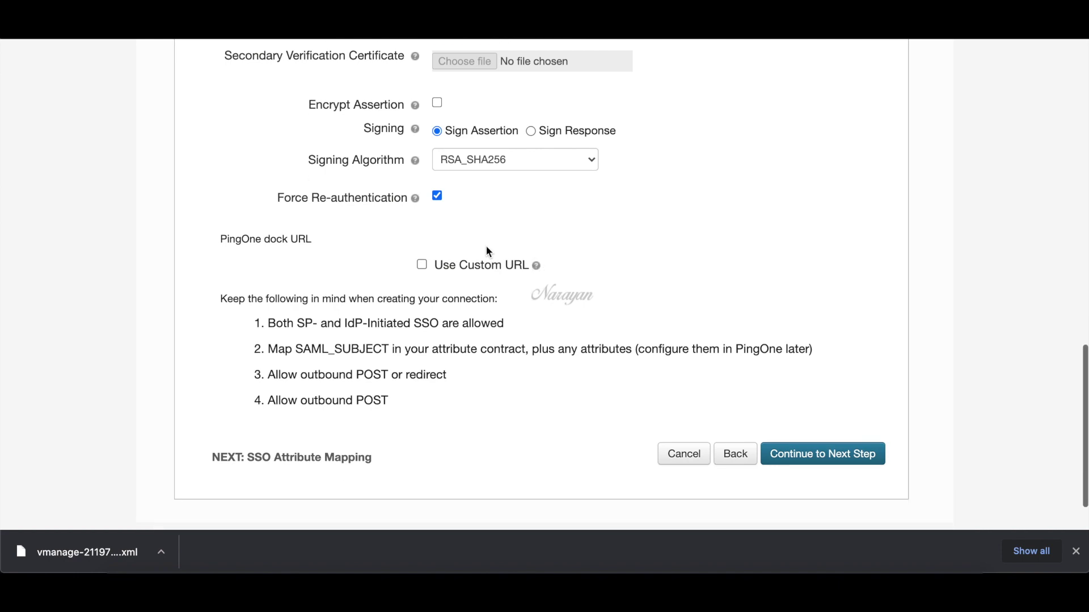
left_click(843, 457)
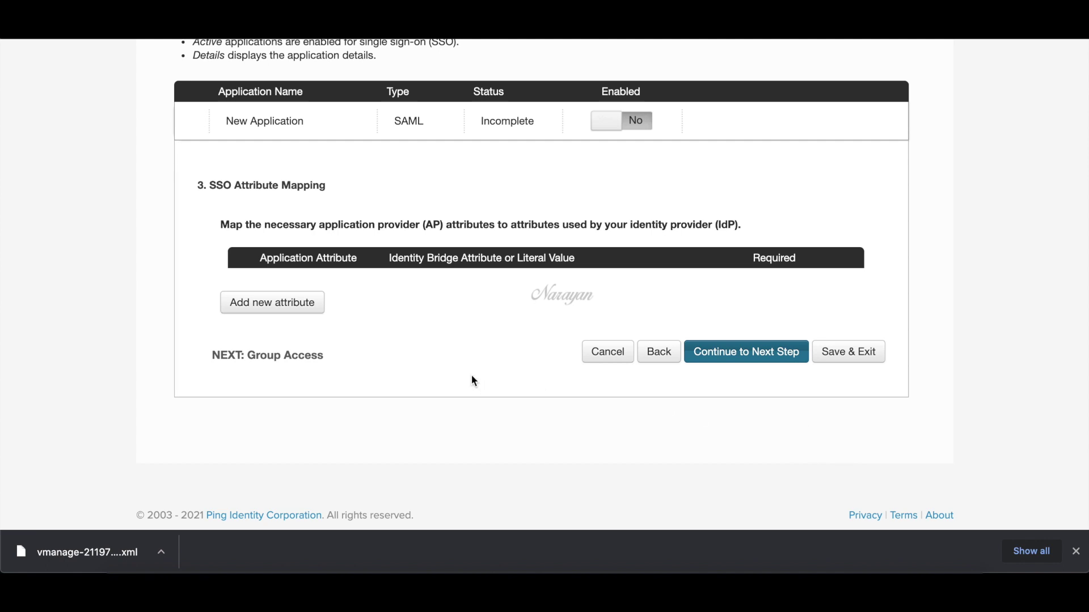
- Map the Username application attribute to Email (Work)
left_click(291, 312)
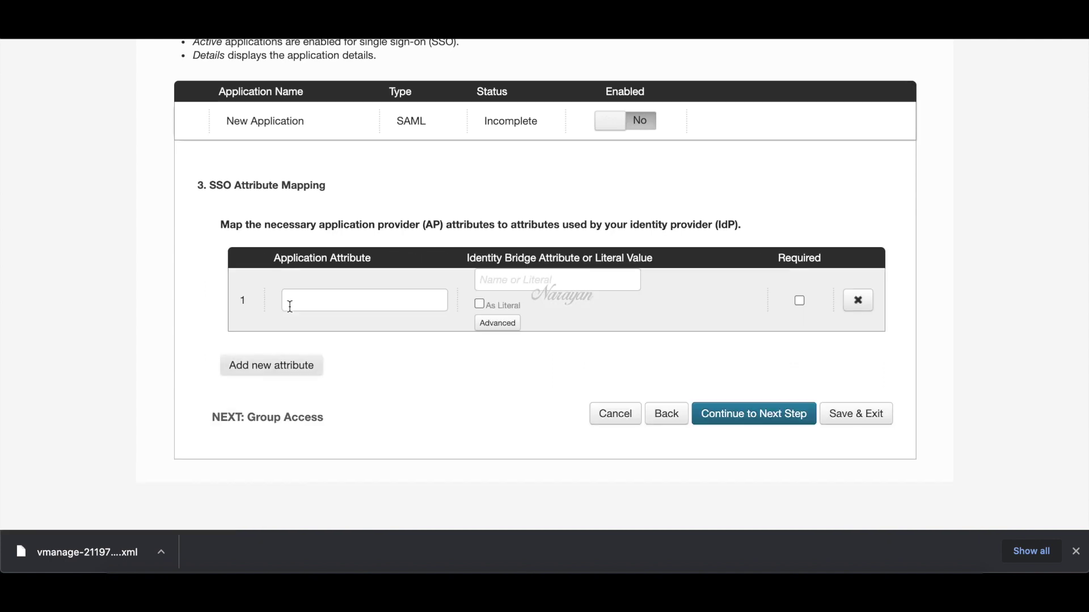
left_click(315, 307)
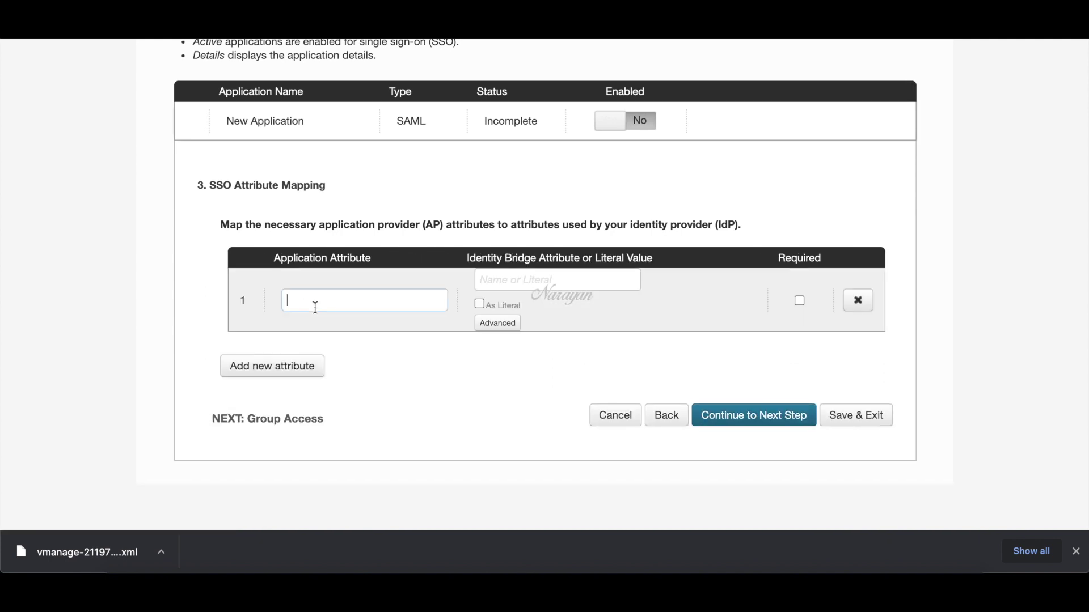
type("Username")
left_click(506, 278)
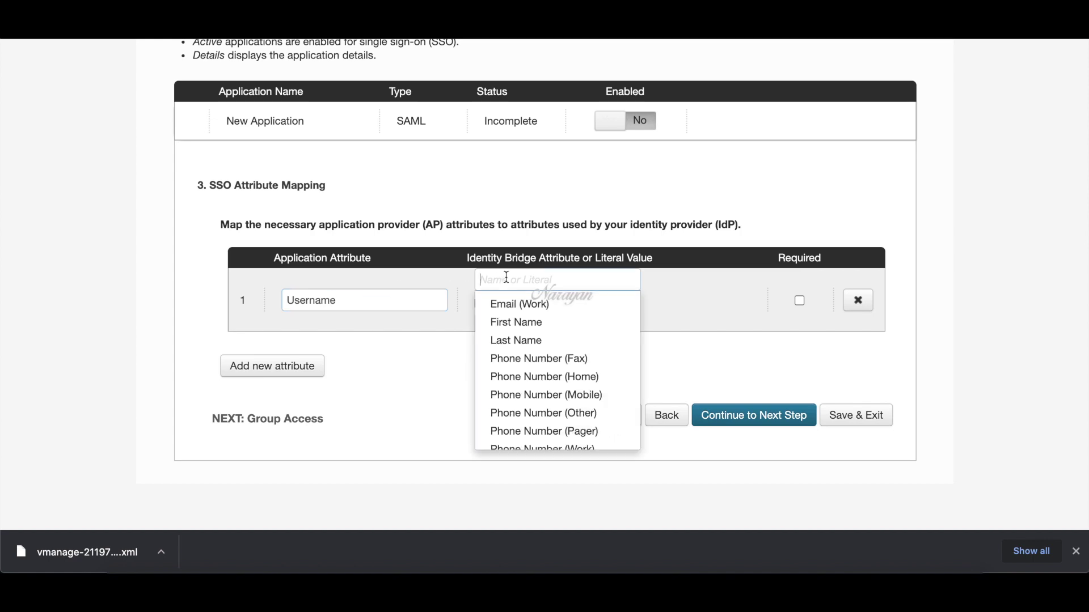
left_click(512, 306)
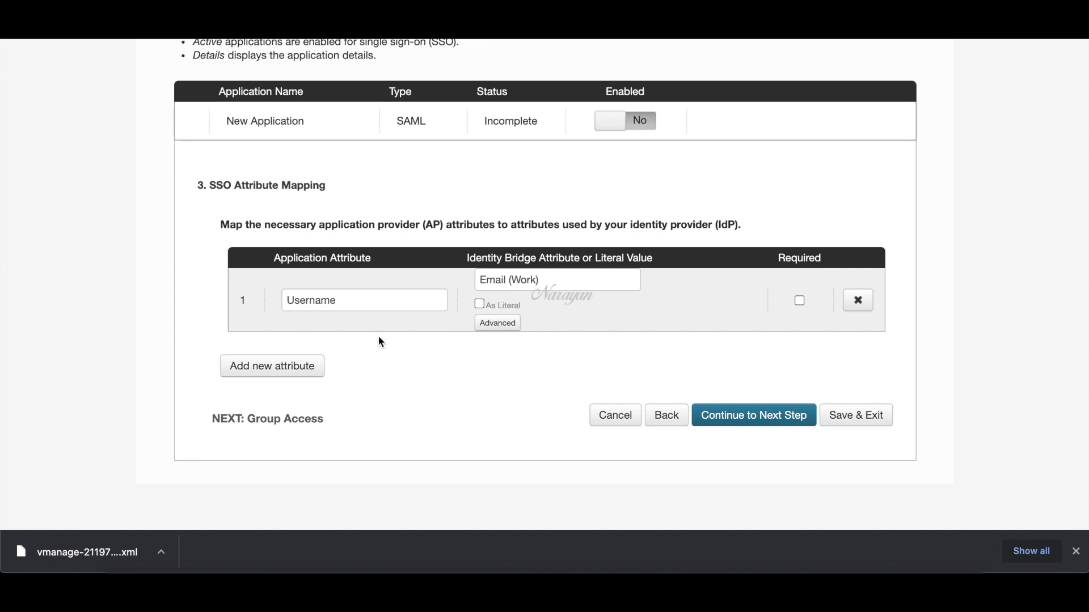
- Map the Groups attribute to memberOf with the GetLocalPartFromEmail function
left_click(306, 366)
left_click(305, 364)
left_click(307, 392)
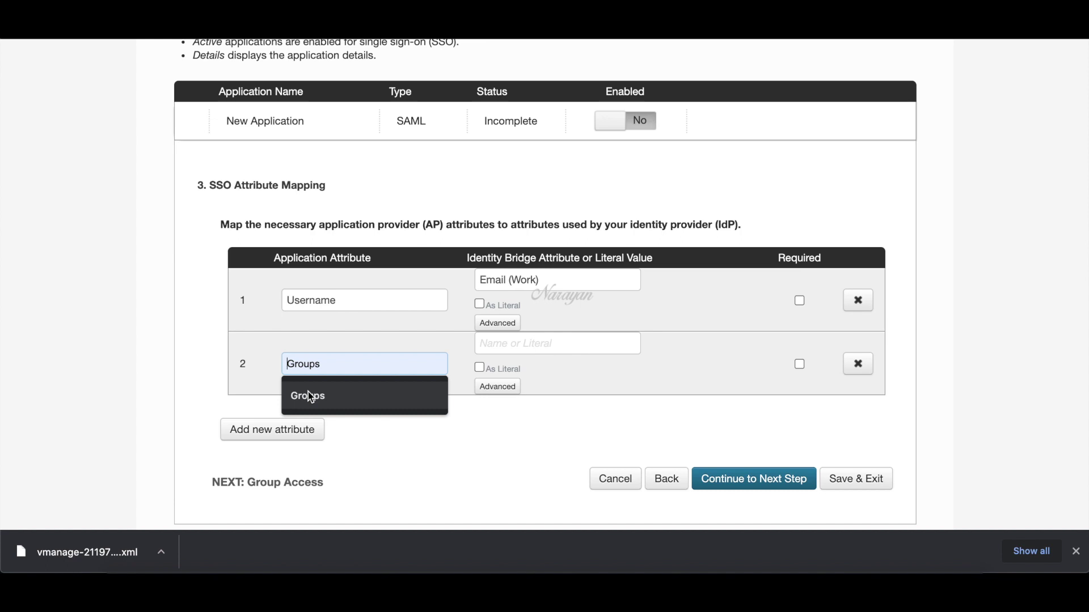
left_click(311, 396)
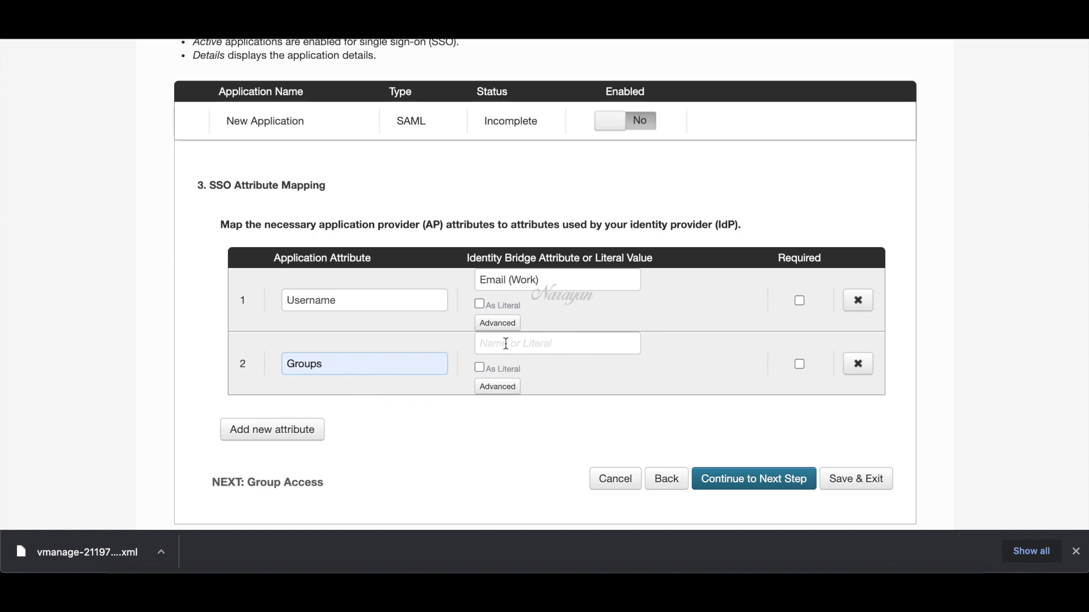
type("mem")
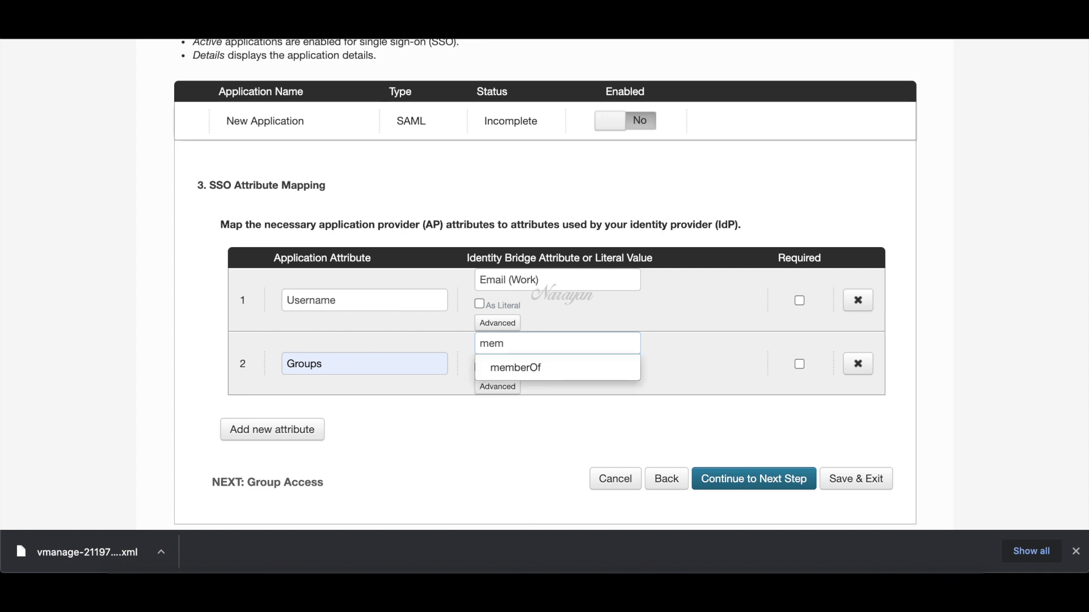
left_click(516, 369)
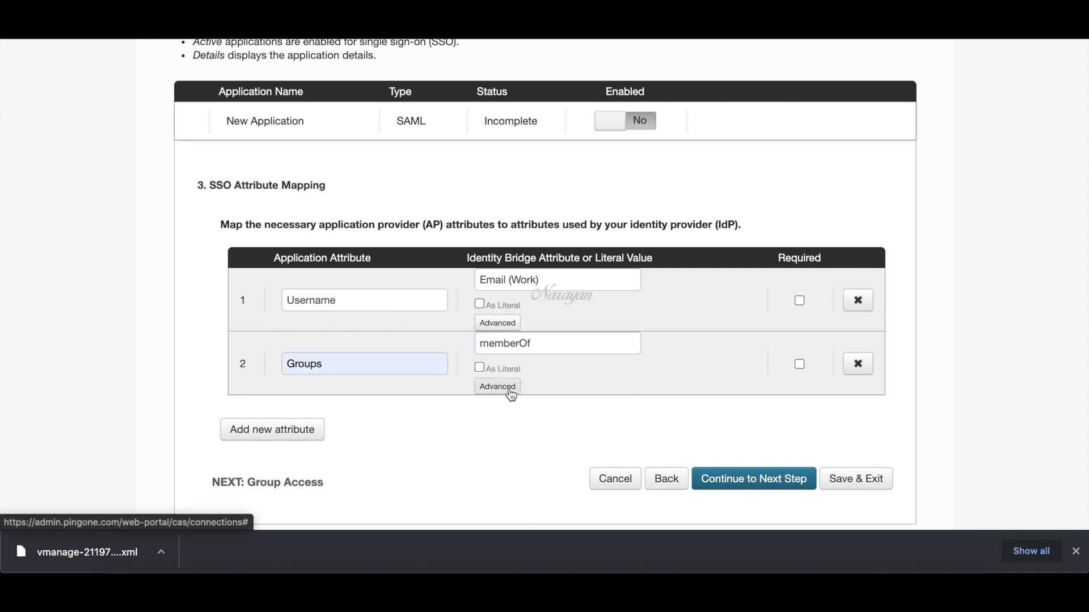
left_click(509, 389)
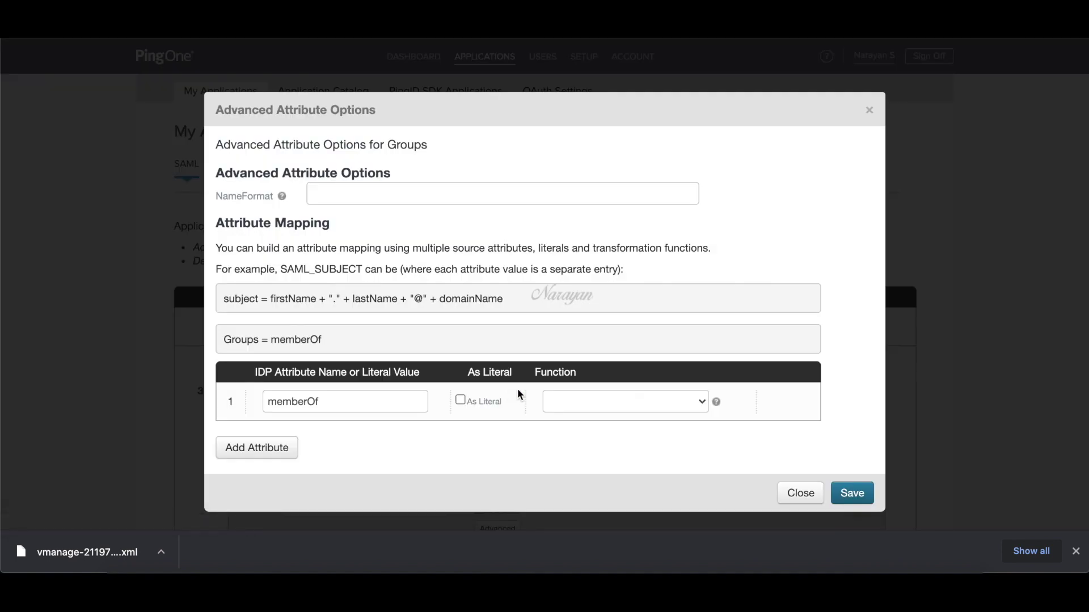
left_click(573, 408)
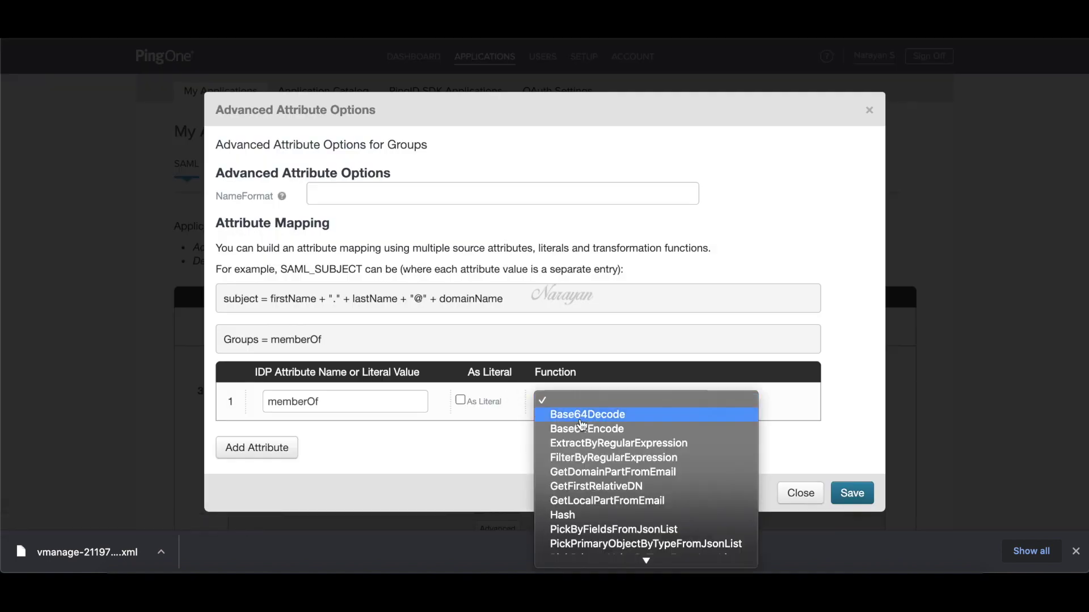
left_click(605, 500)
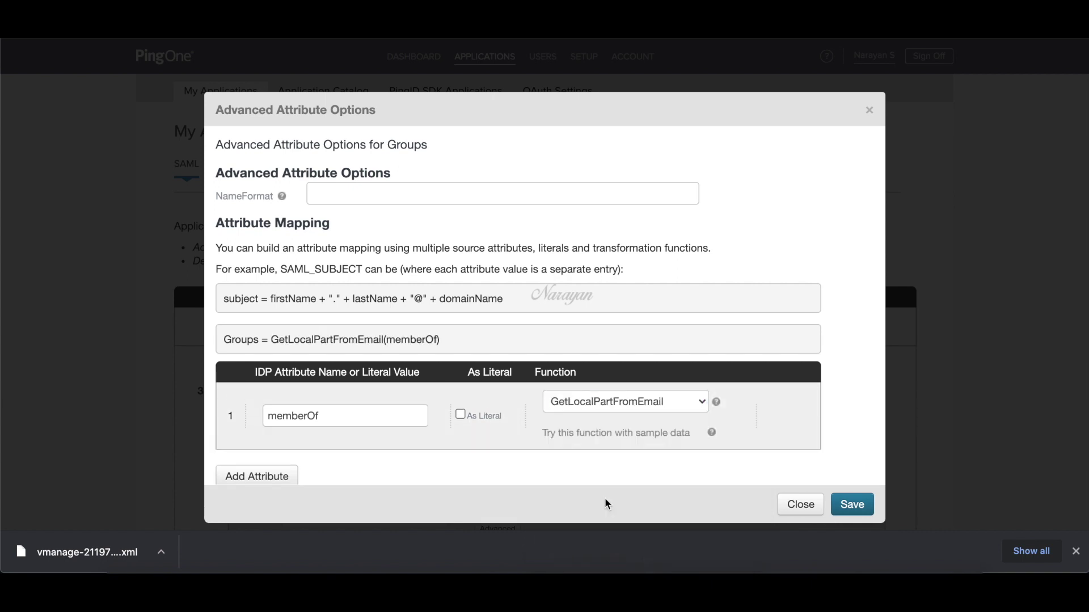
scroll(620, 475, "down", 1)
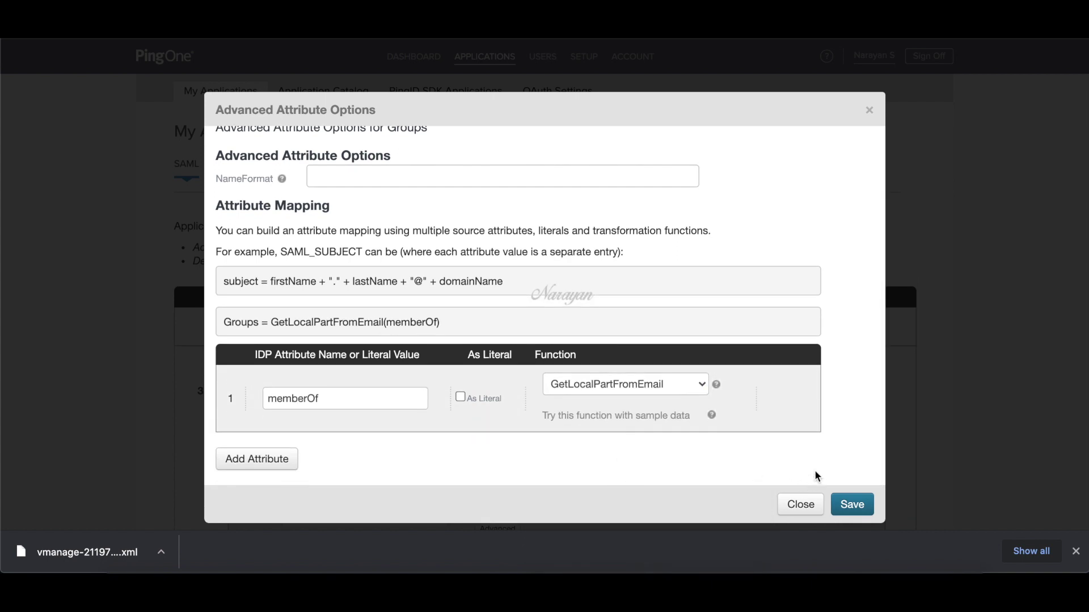
left_click(852, 504)
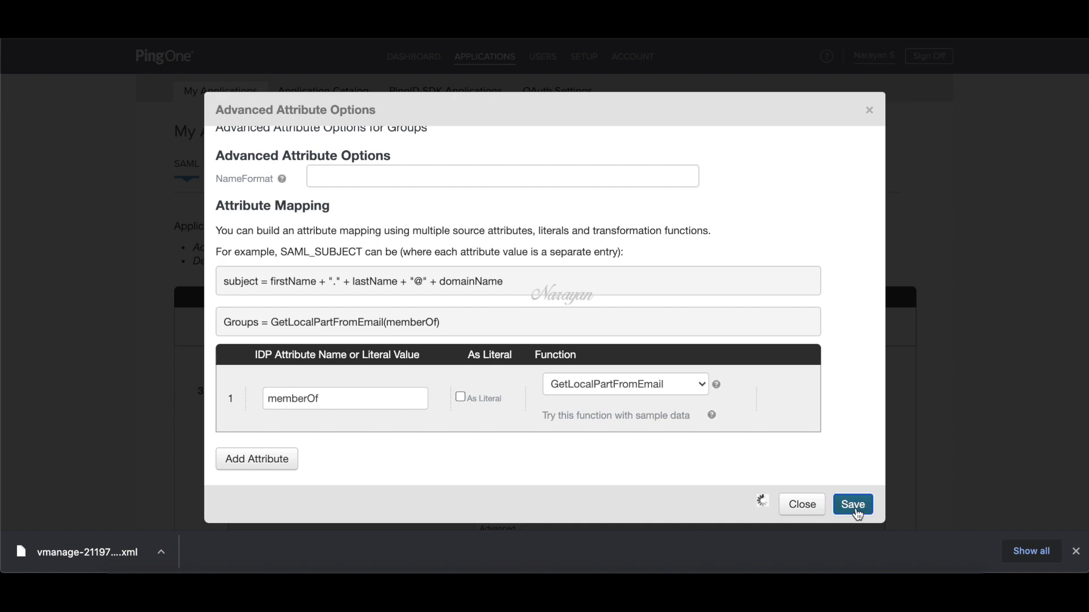
- Mark both Username and Groups as required attributes
scroll(795, 471, "down", 3)
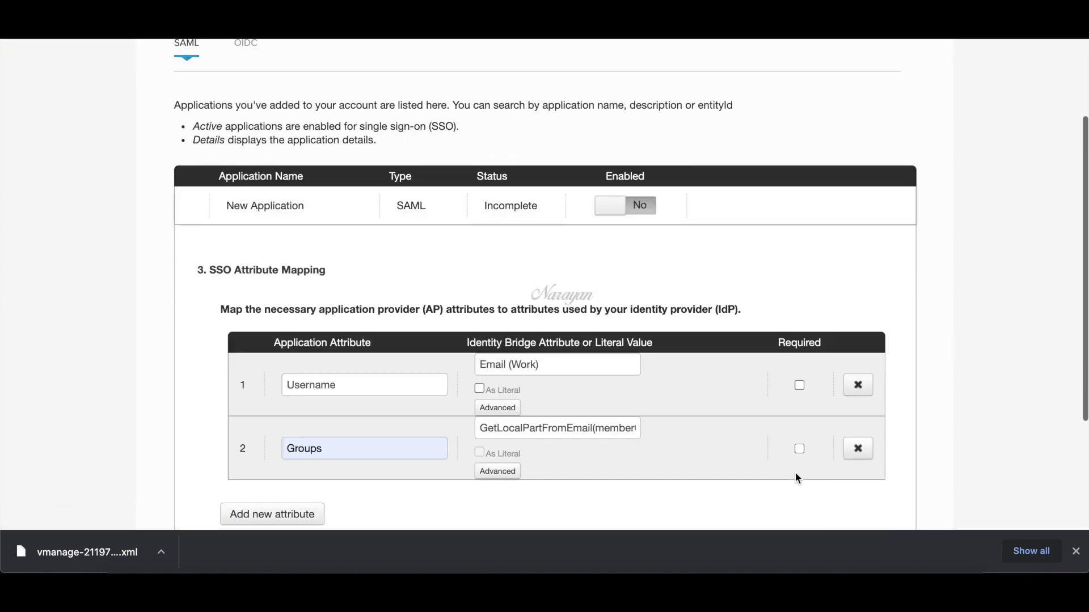
scroll(769, 433, "down", 1)
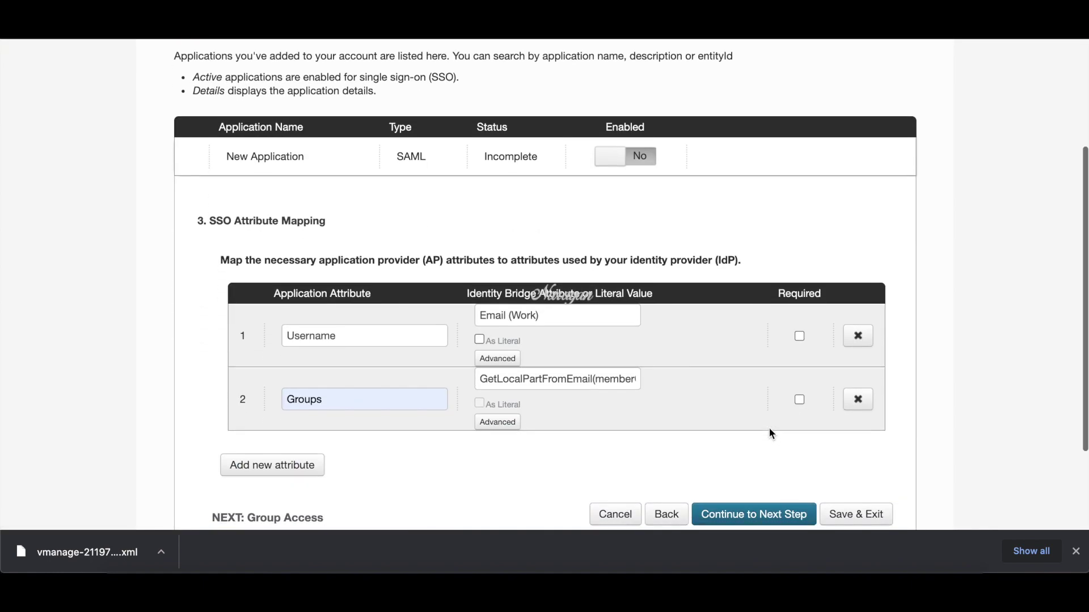
scroll(770, 434, "down", 1)
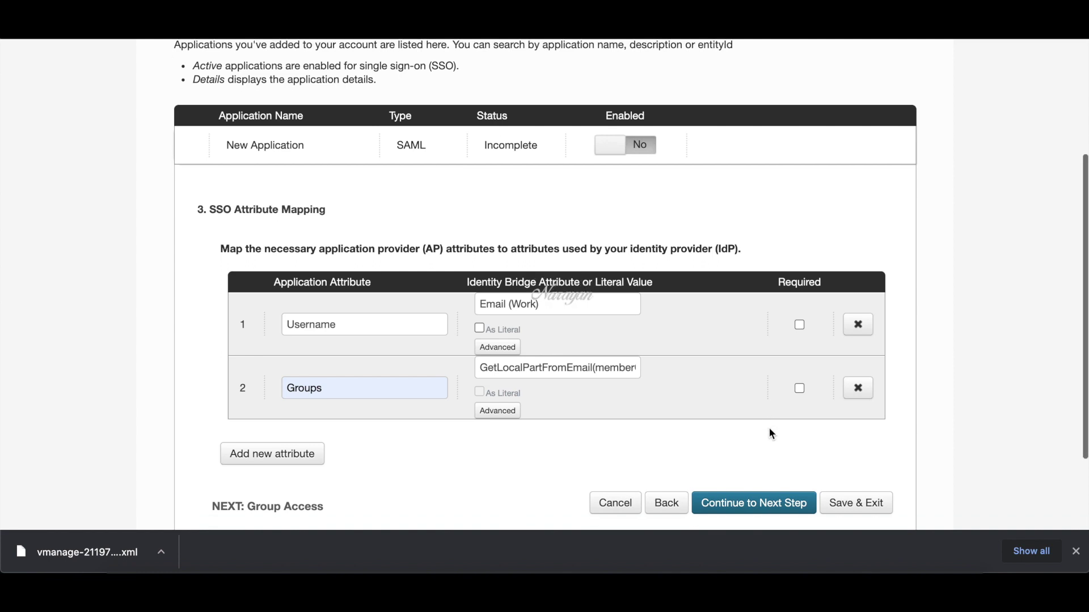
left_click(800, 325)
left_click(799, 388)
scroll(774, 441, "down", 2)
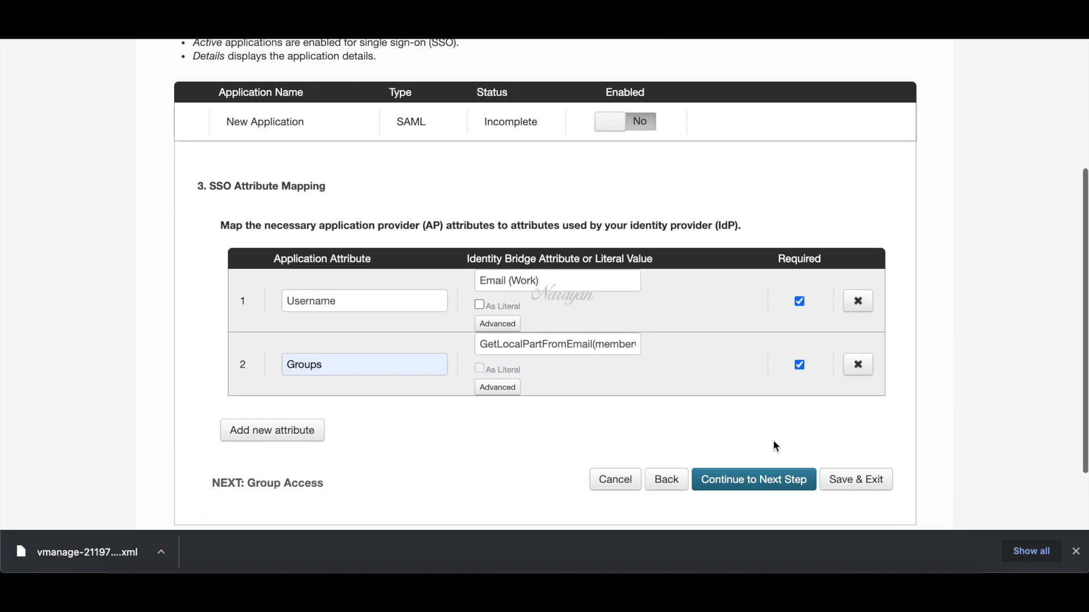
scroll(776, 448, "down", 1)
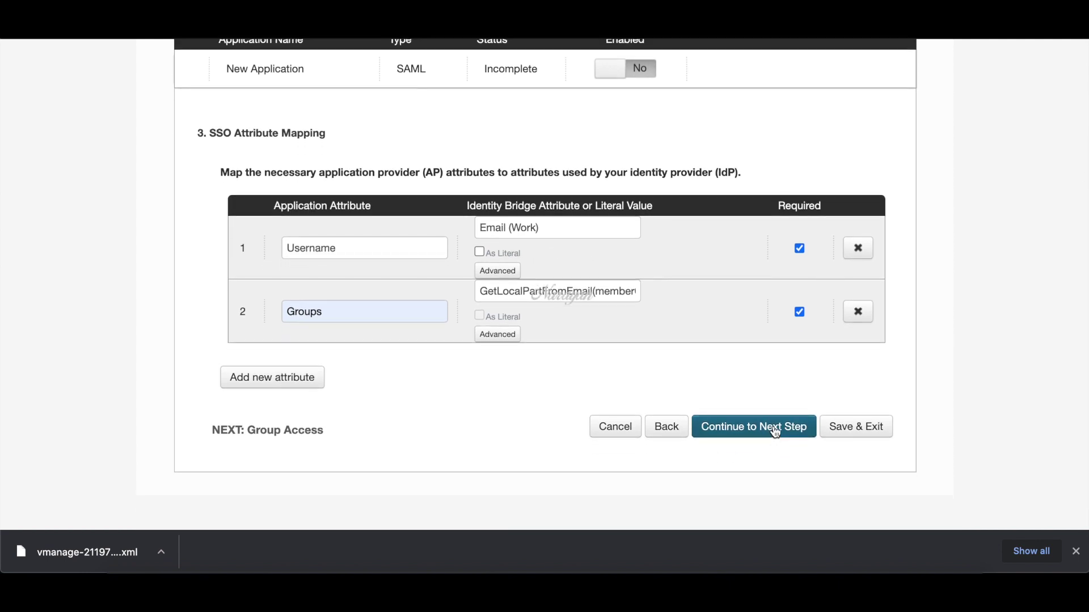
- Grant the netadmin and operator directory groups access to the vManage application, then continue
left_click(775, 431)
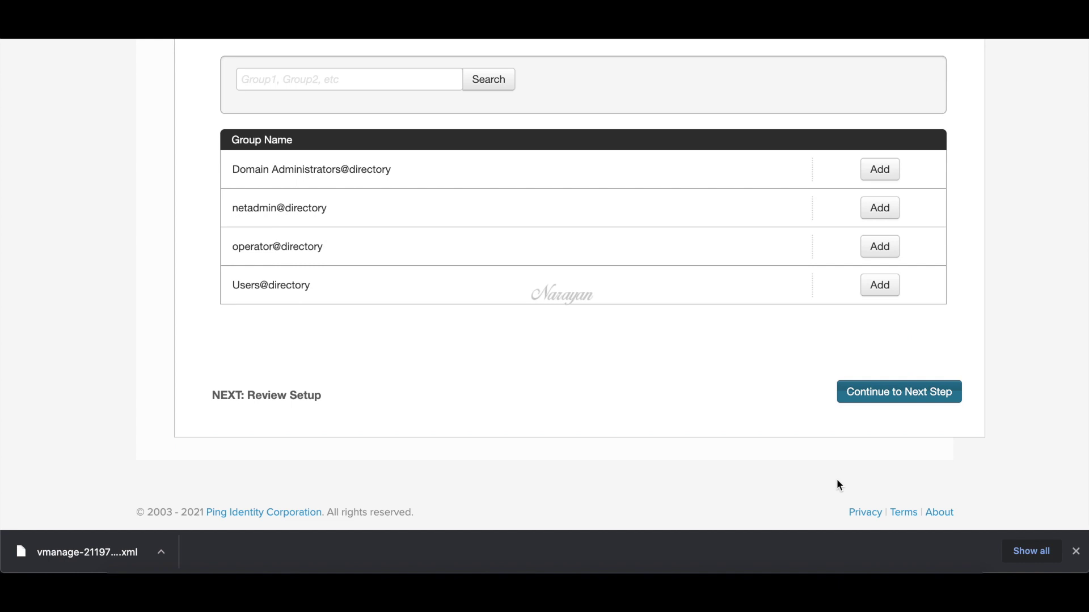
scroll(834, 459, "up", 2)
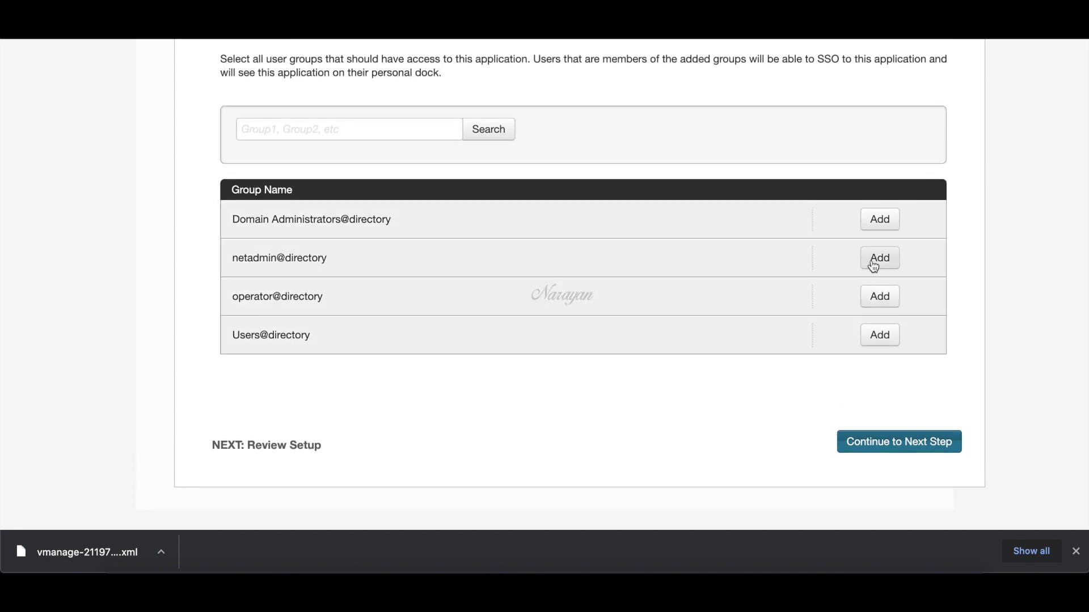
left_click(881, 261)
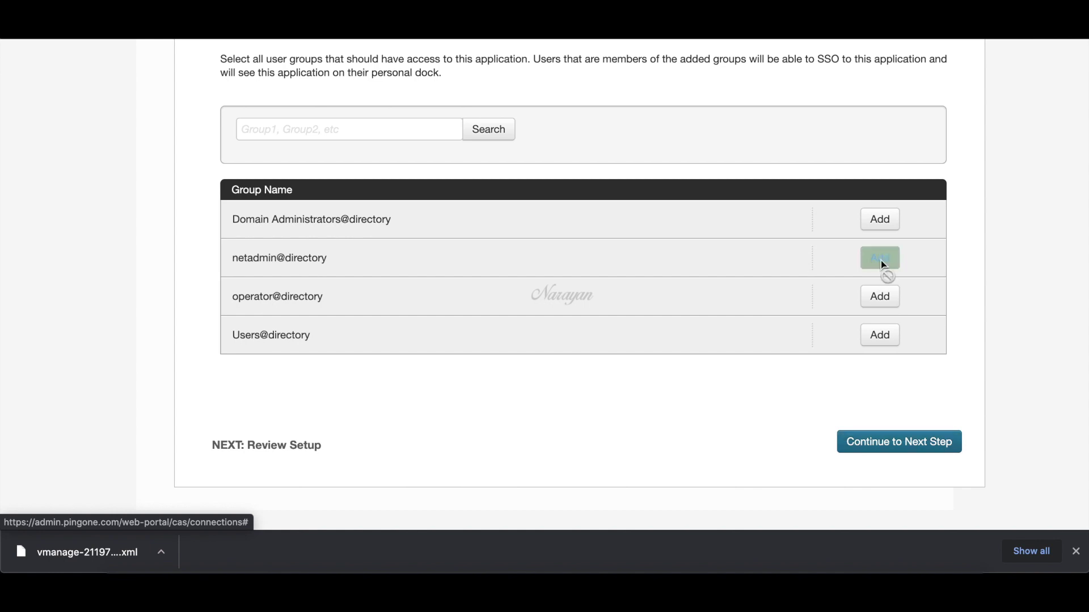
left_click(886, 301)
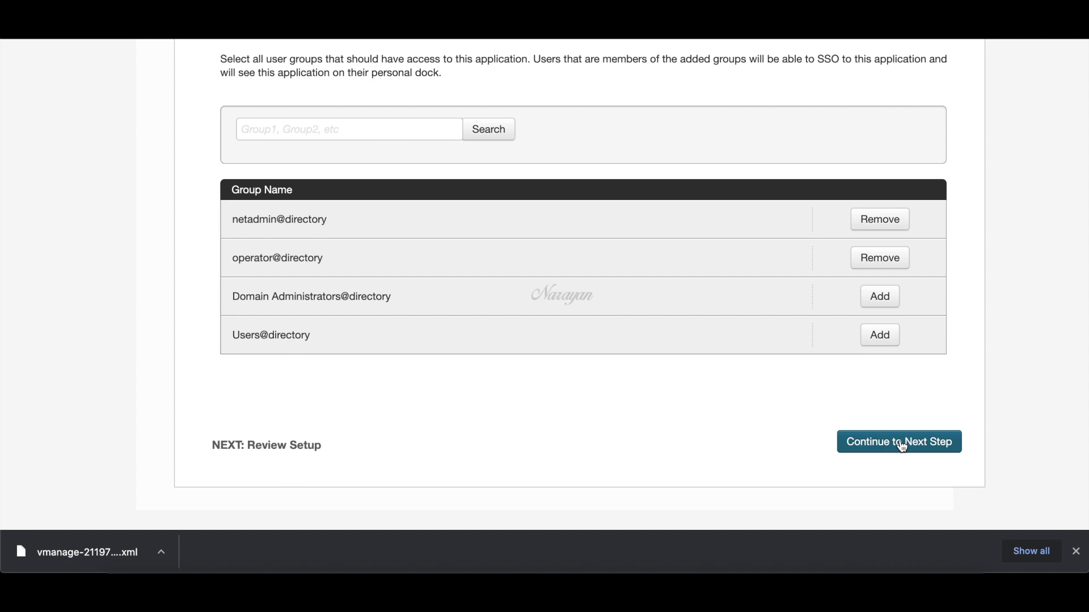
left_click(901, 448)
- Download the vManage application's SAML metadata XML file from the Review Setup details
scroll(901, 446, "down", 3)
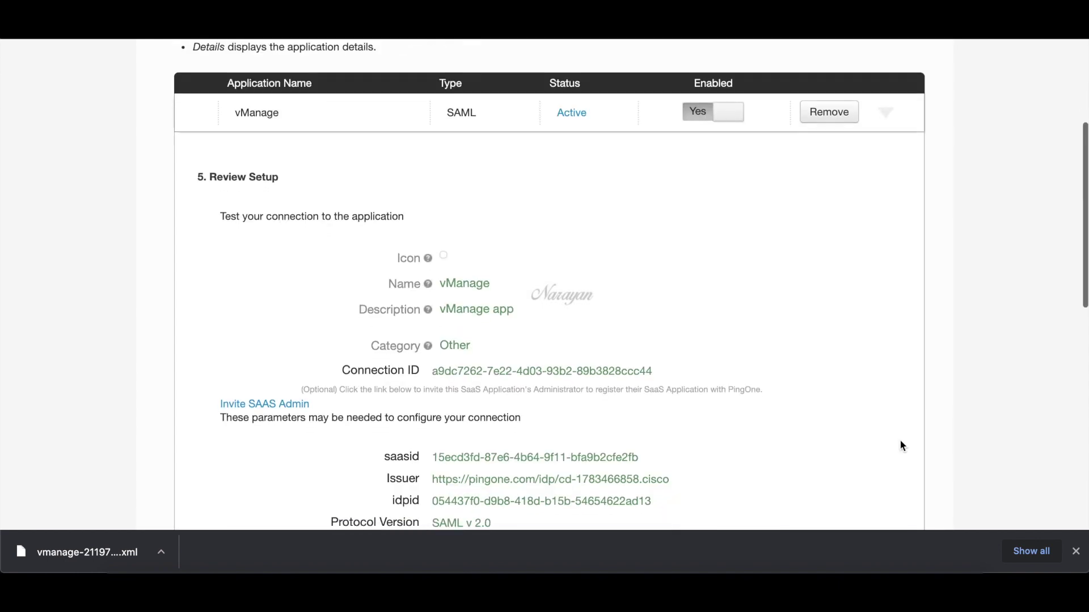
scroll(902, 446, "down", 3)
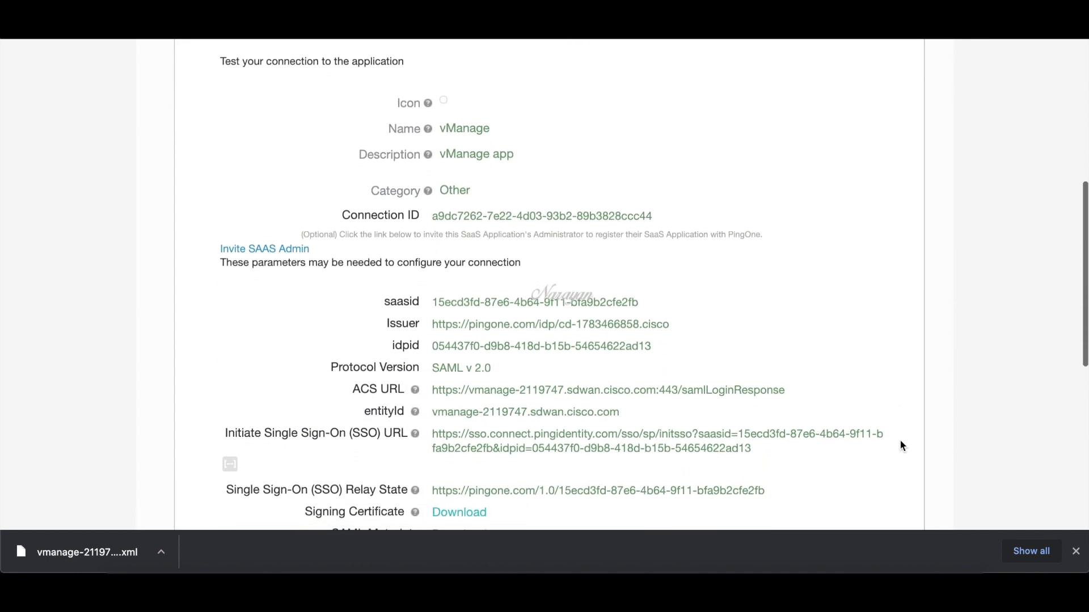
scroll(902, 447, "down", 5)
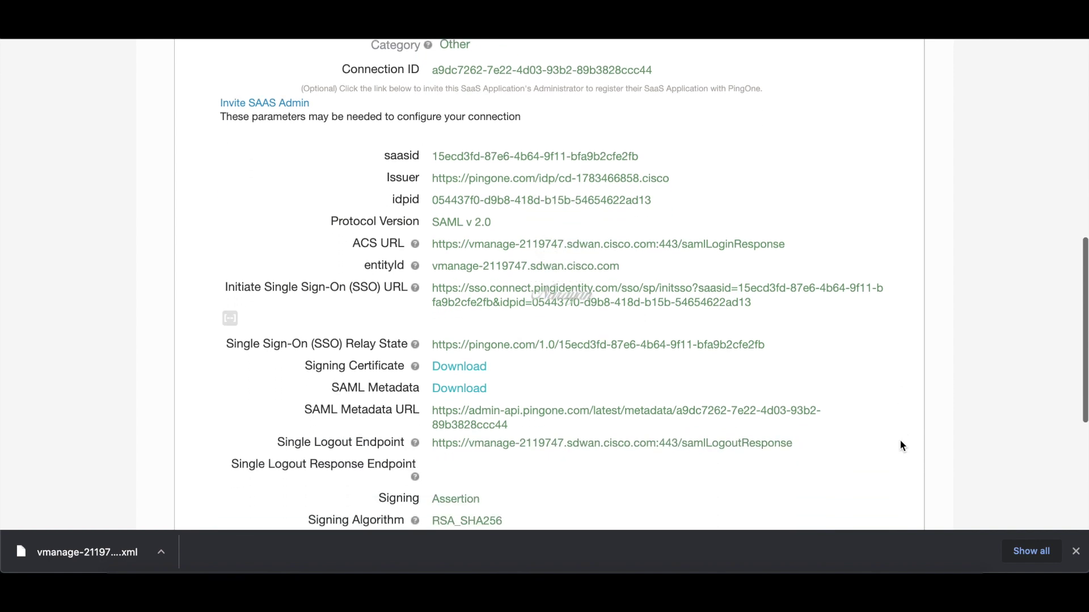
scroll(902, 447, "up", 1)
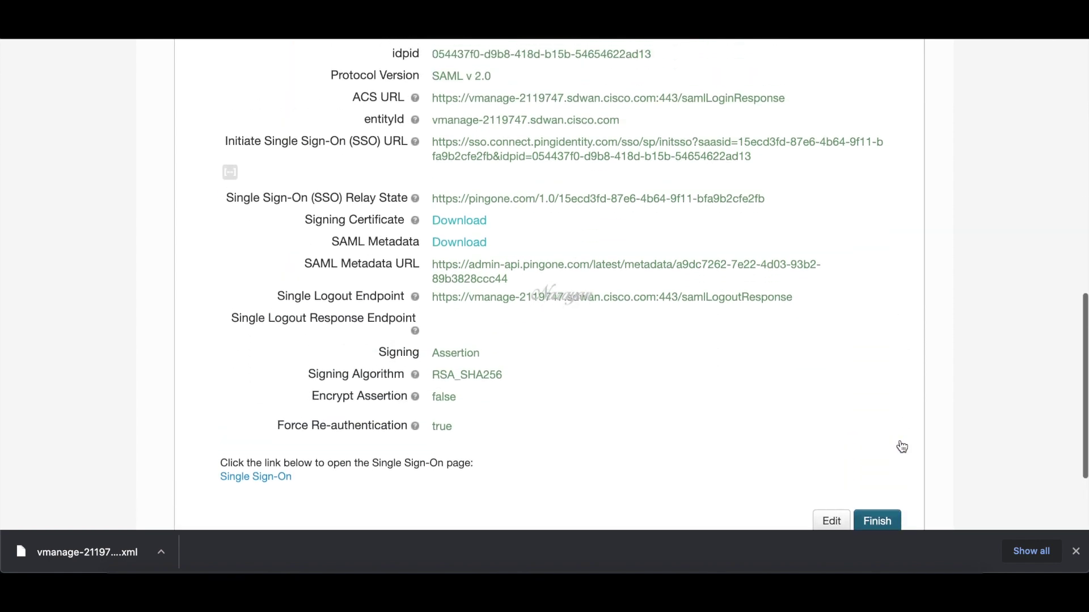
left_click(459, 244)
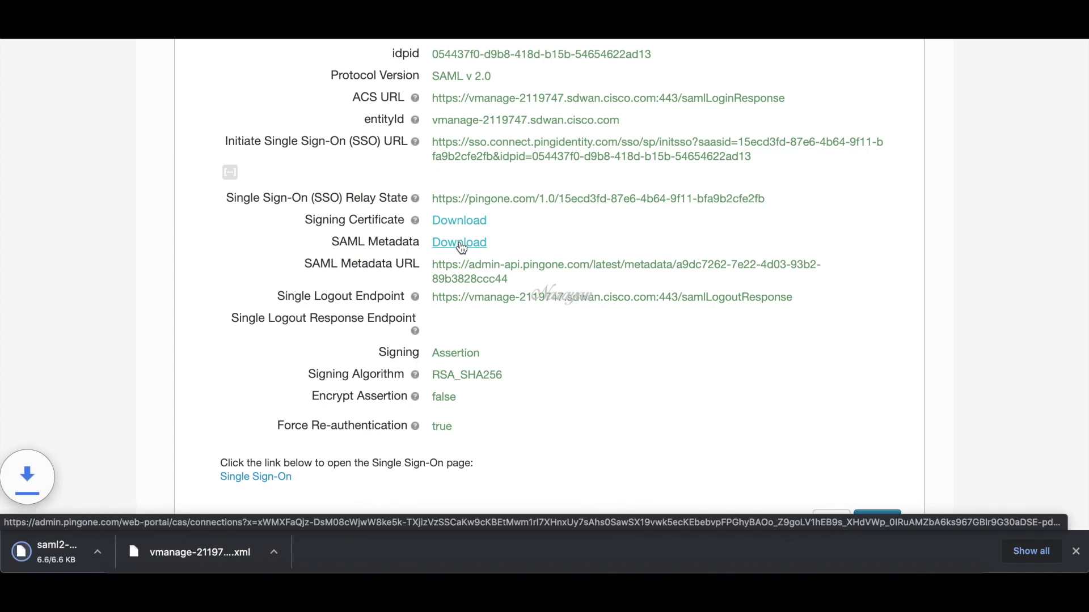
scroll(576, 381, "down", 2)
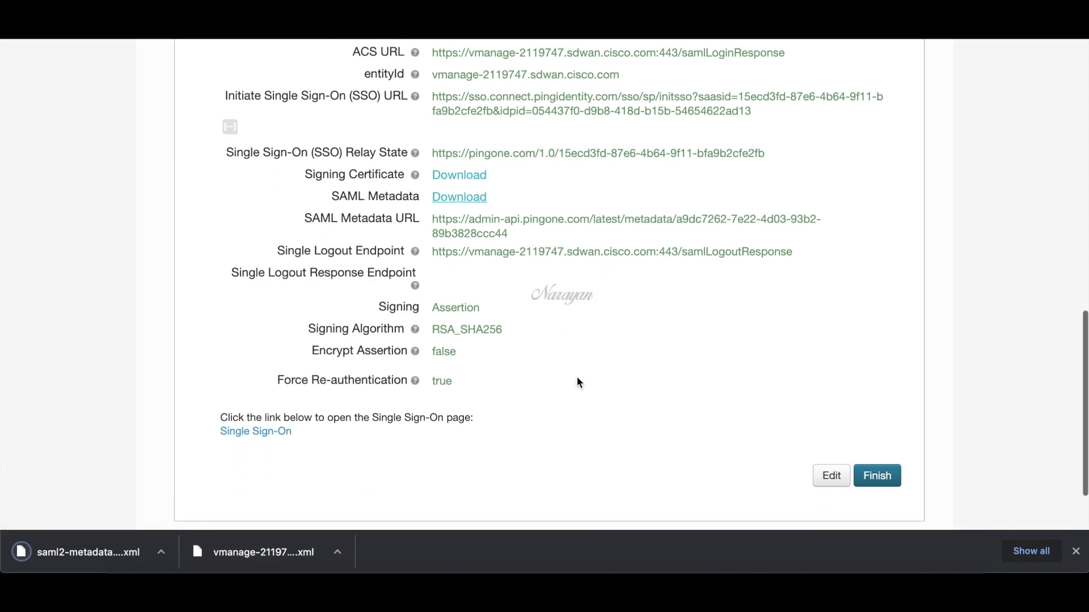
- Finish the PingOne app setup, then upload saml2-metadata-idp (1).xml in vManage and save
left_click(878, 477)
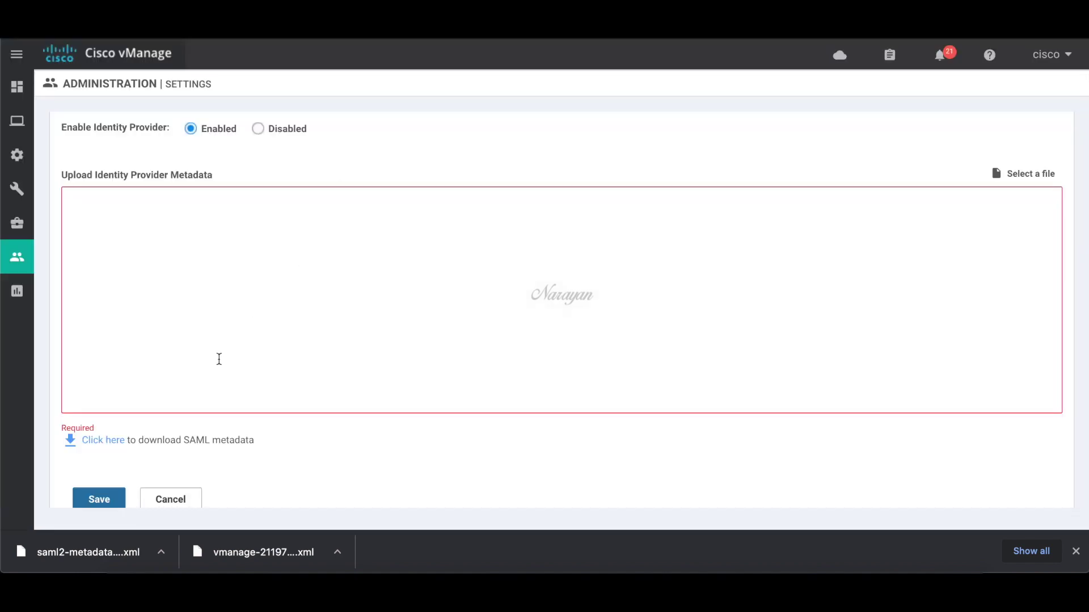
left_click(1024, 174)
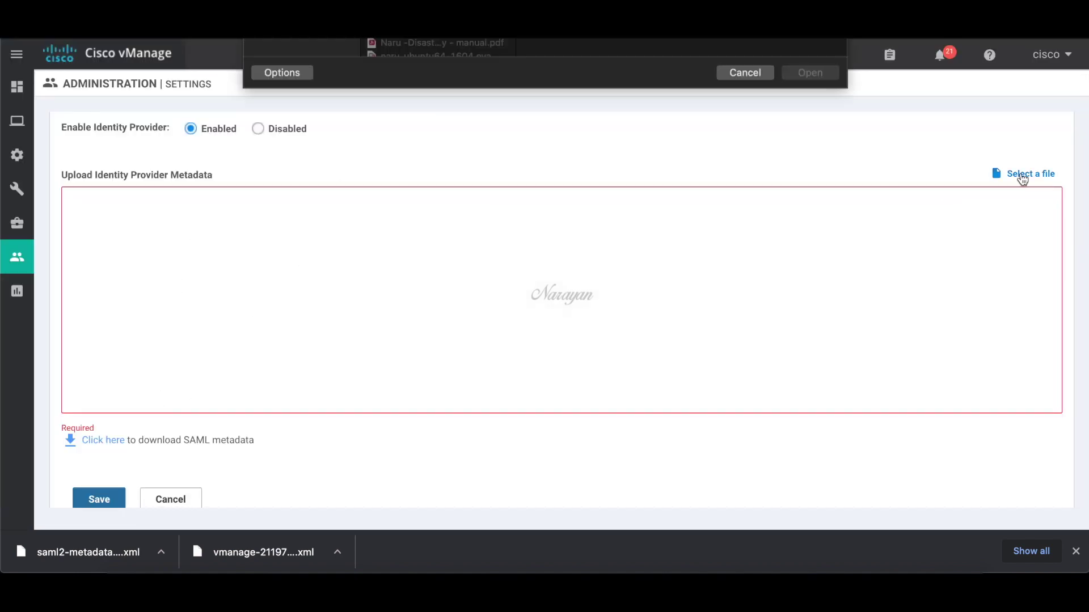
scroll(502, 212, "down", 10)
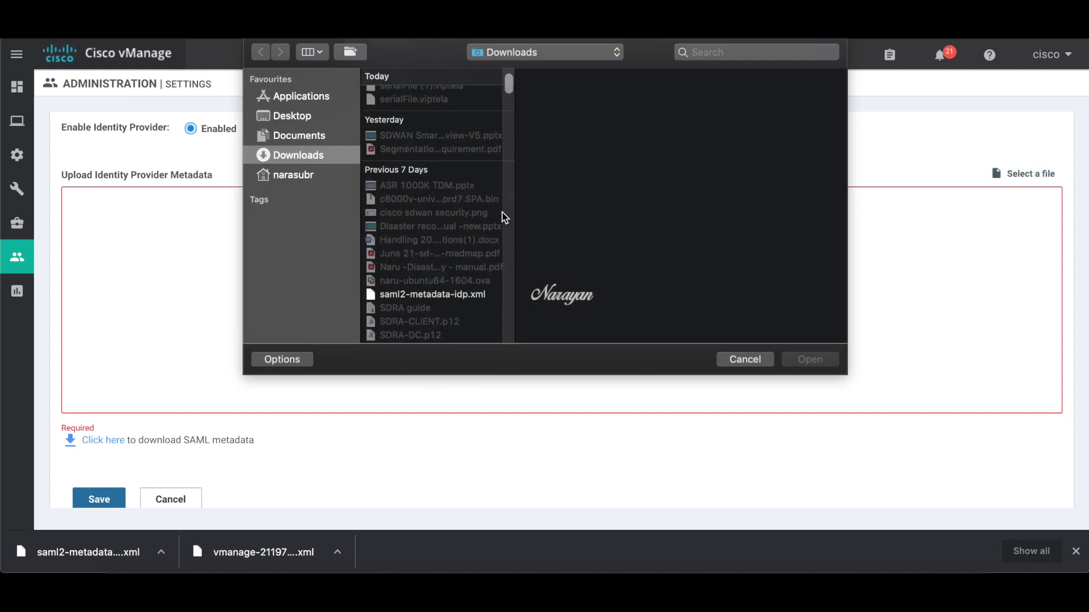
scroll(429, 293, "down", 10)
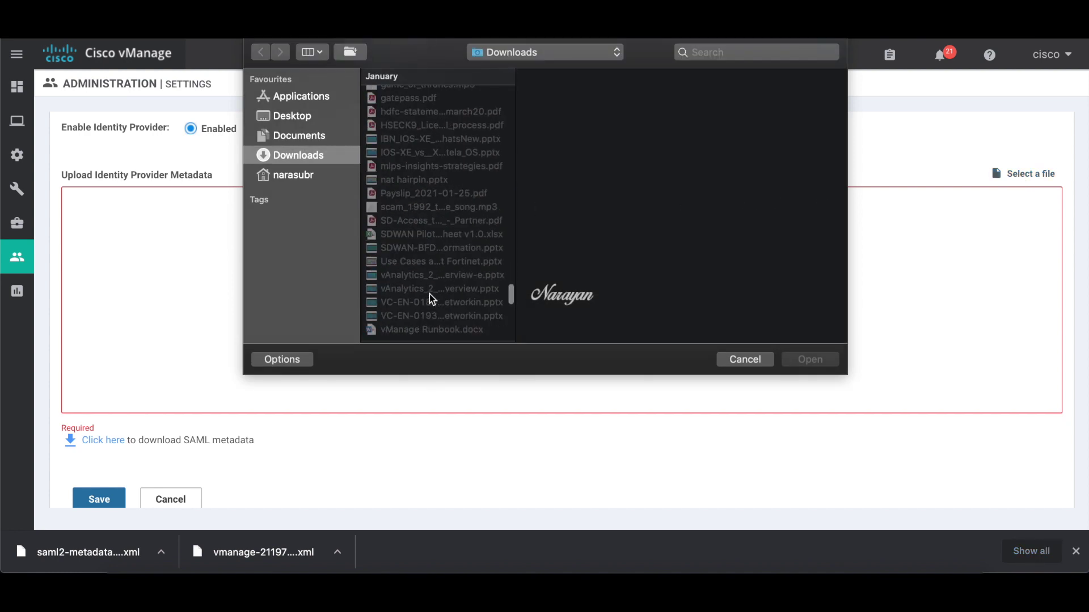
scroll(430, 325, "down", 5)
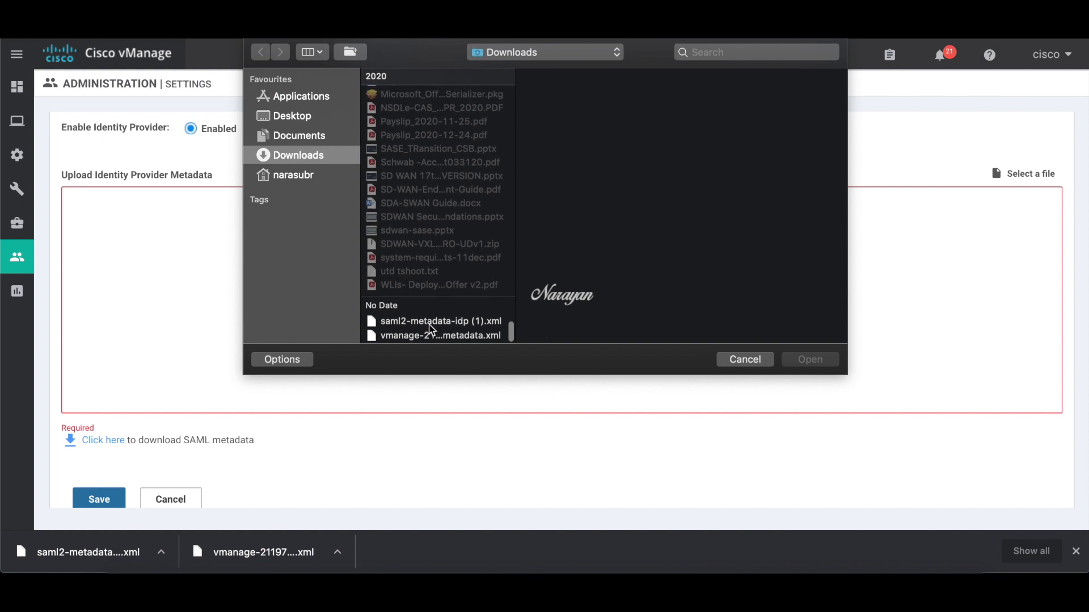
left_click(433, 321)
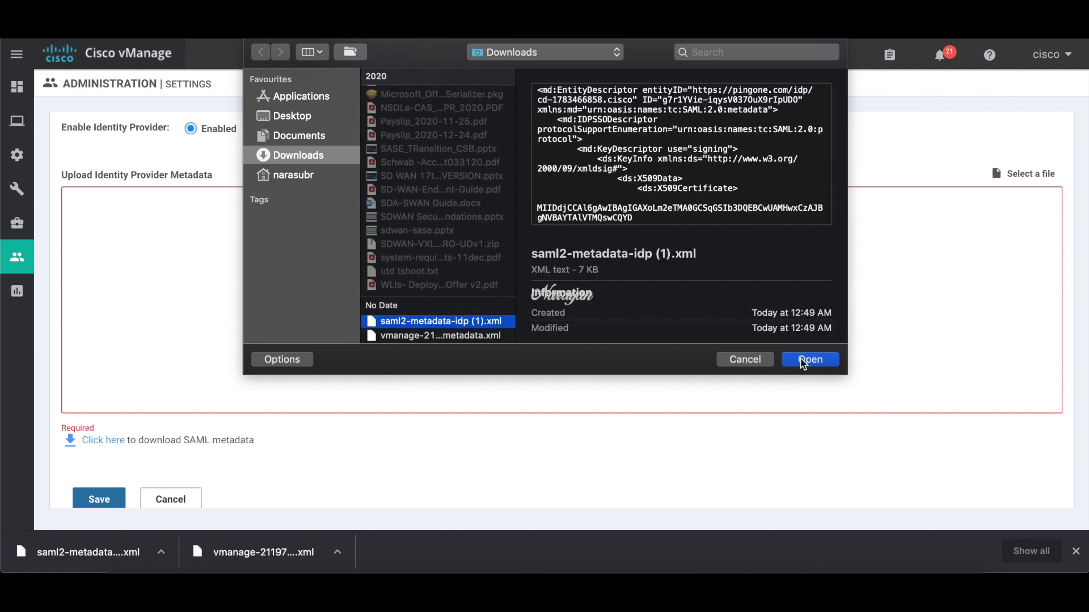
left_click(808, 360)
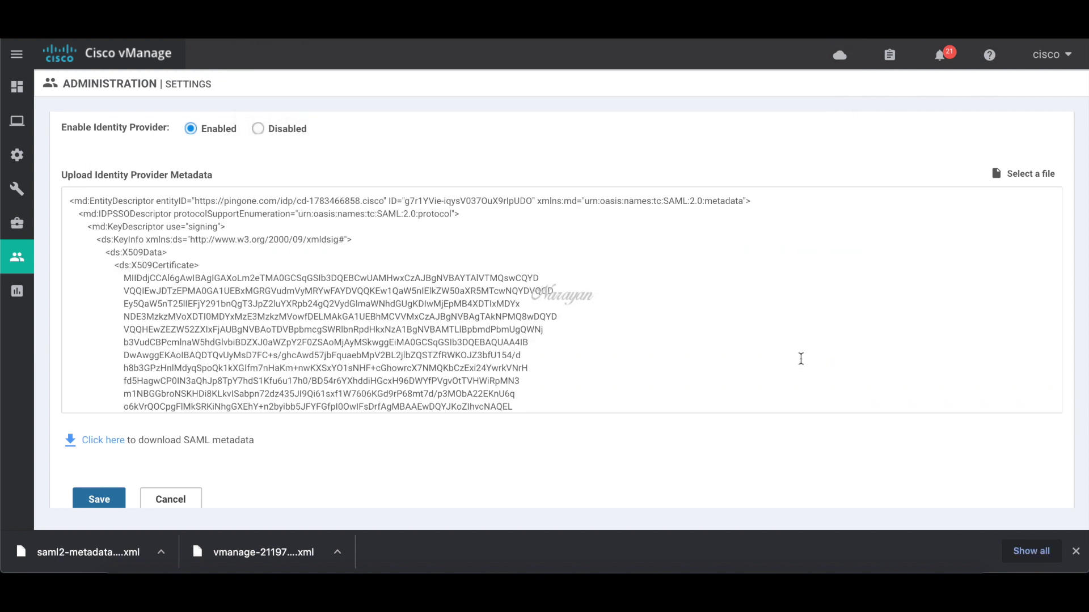
scroll(801, 358, "down", 1)
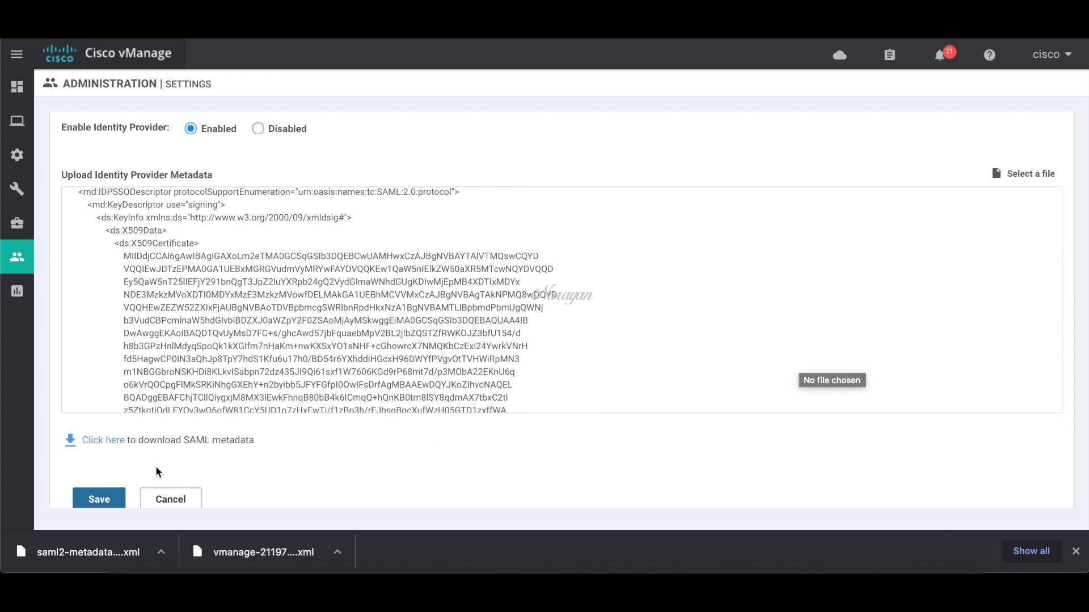
left_click(110, 500)
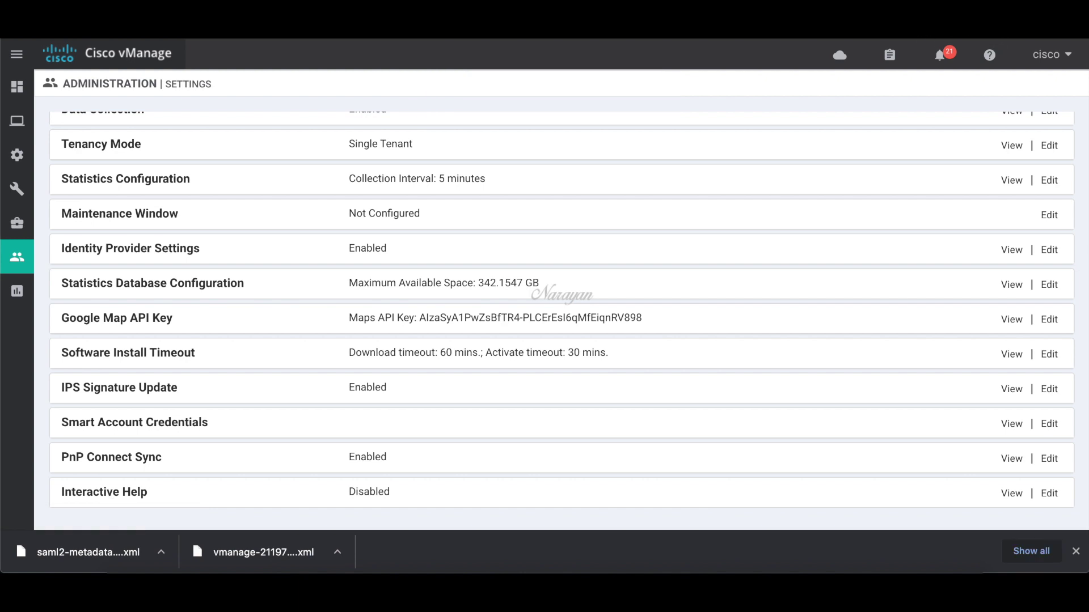
left_click(1078, 41)
- Load the vManage URL in a private window and sign on with the admin account's credentials
left_click(923, 93)
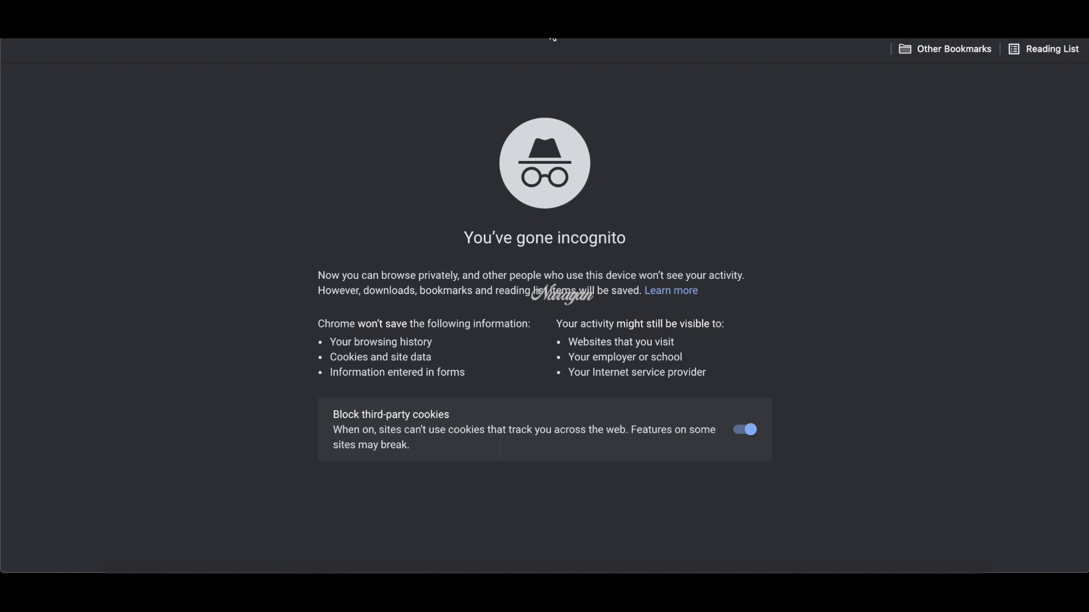
type("https://vmanage-2719747.sdwan.cisco.com/")
key("Return")
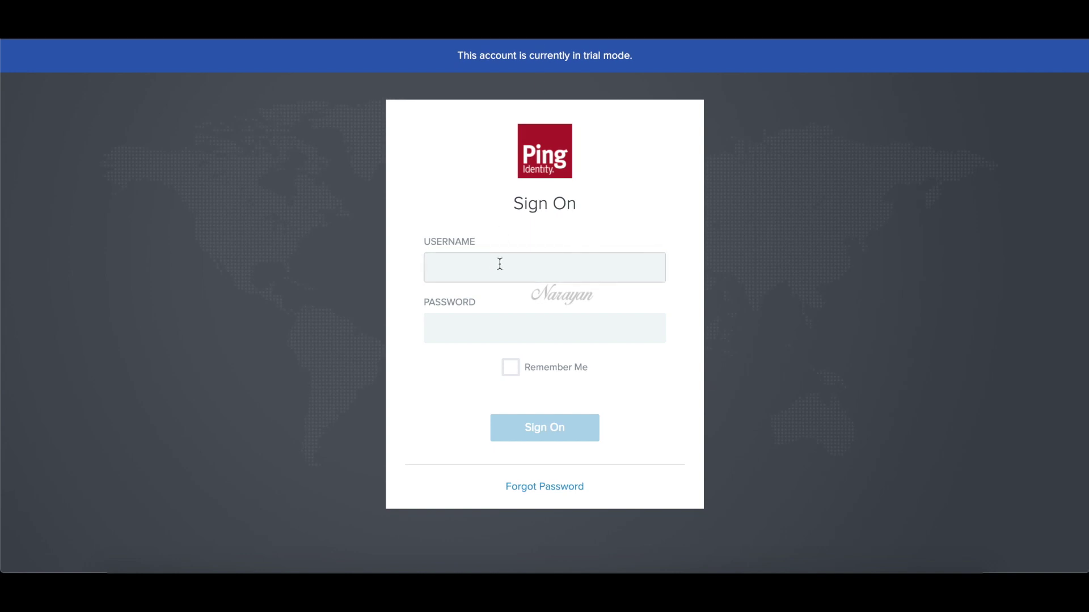
left_click(500, 264)
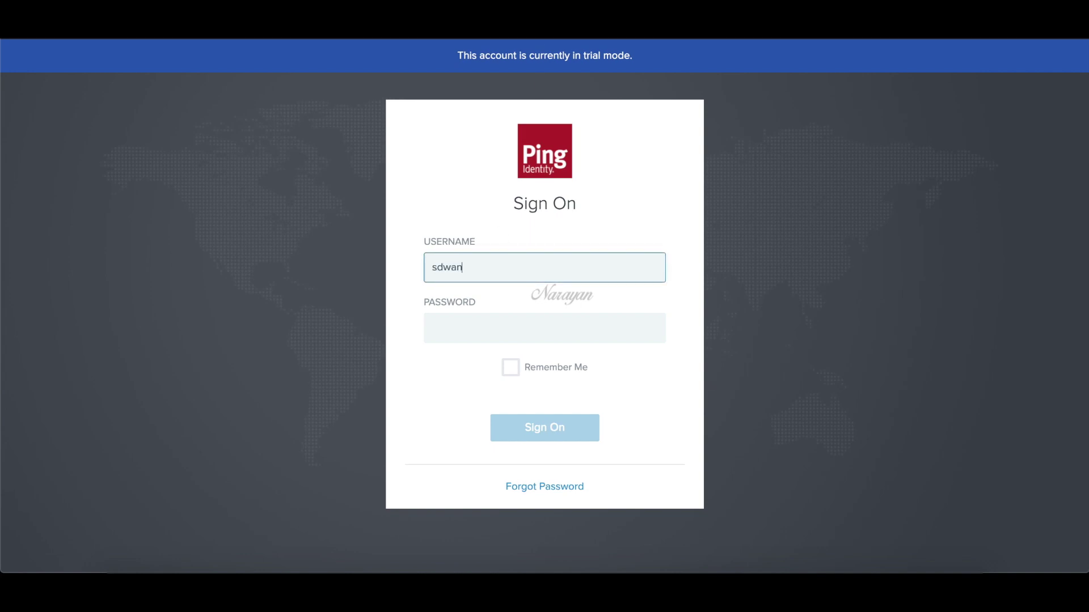
key("Tab")
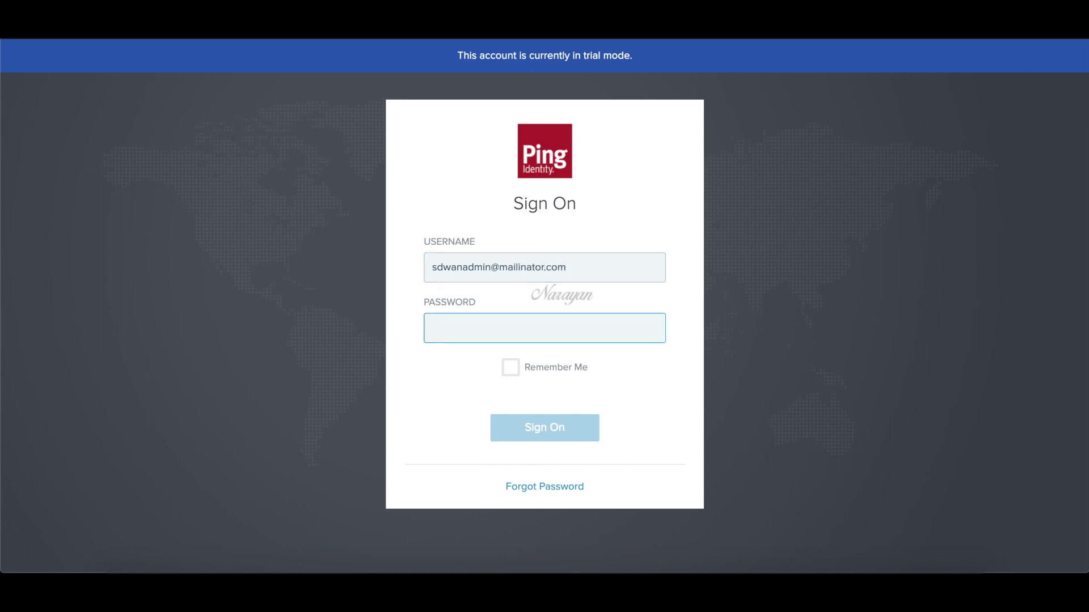
type("•")
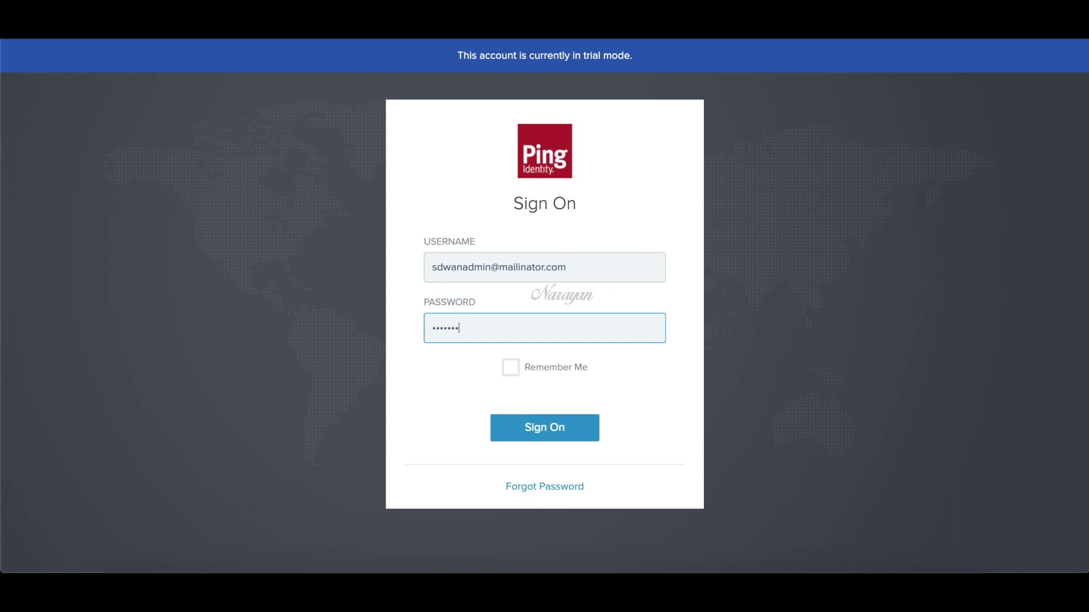
left_click(540, 432)
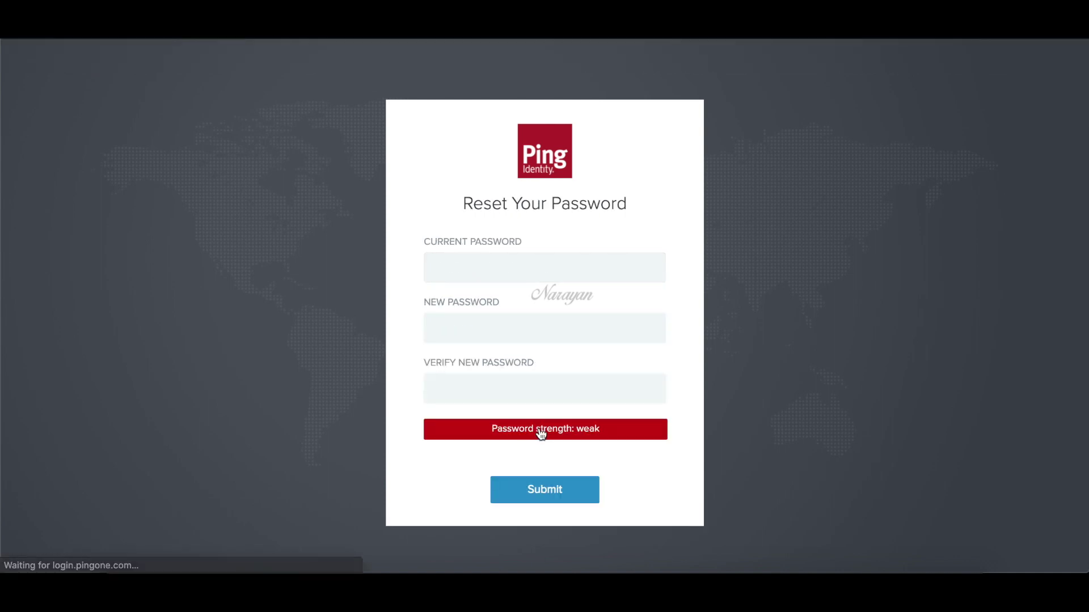
- Reset the admin's initial password: enter the current password and a new password twice
left_click(564, 260)
type("a")
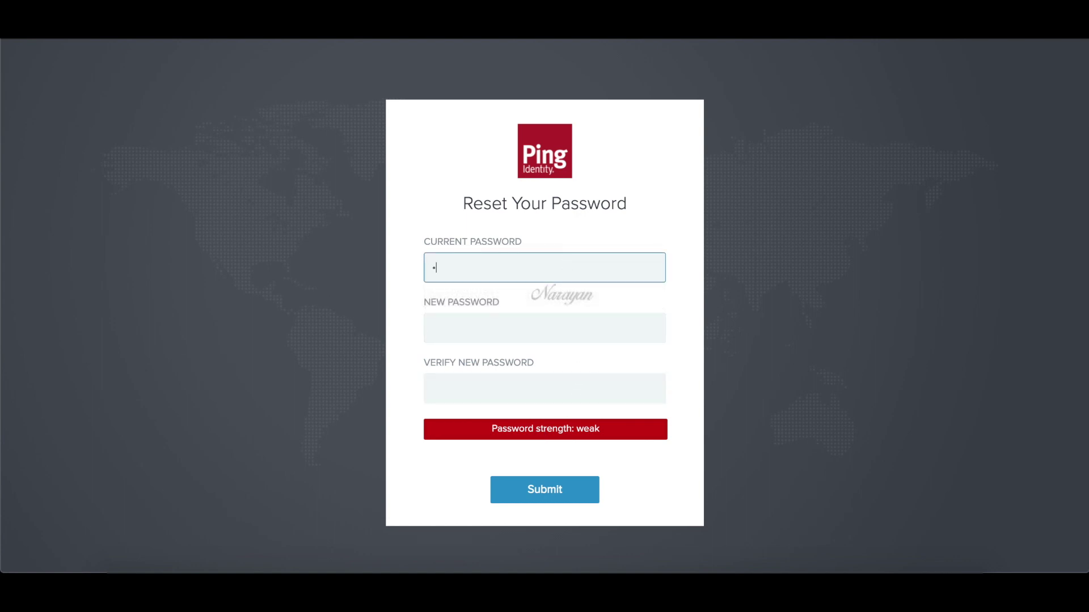
type("aaaaaaaaa")
left_click(553, 329)
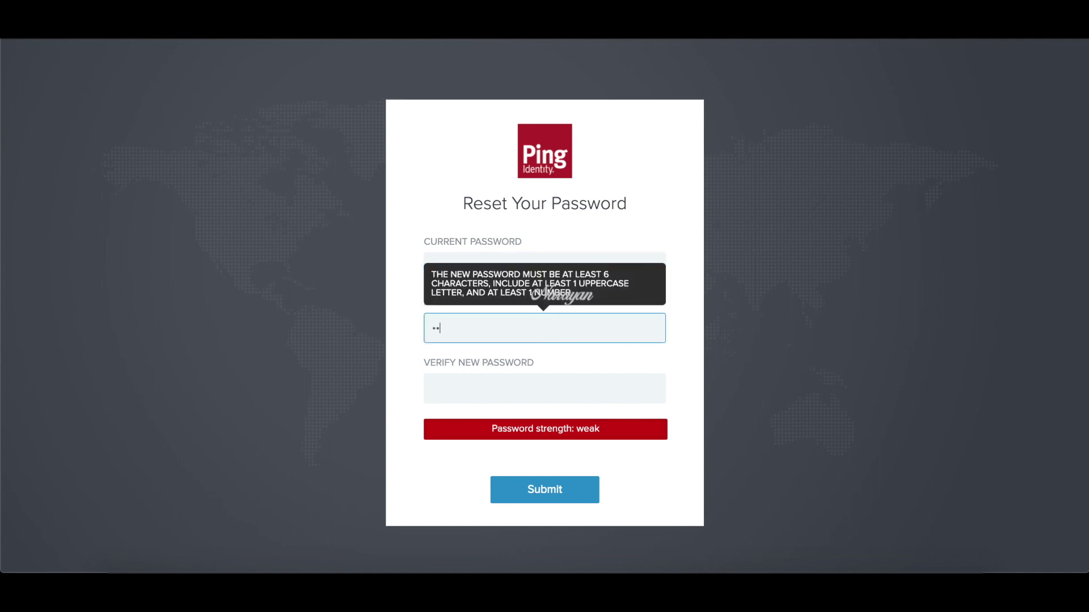
type("aaaaaaaa")
key("Tab")
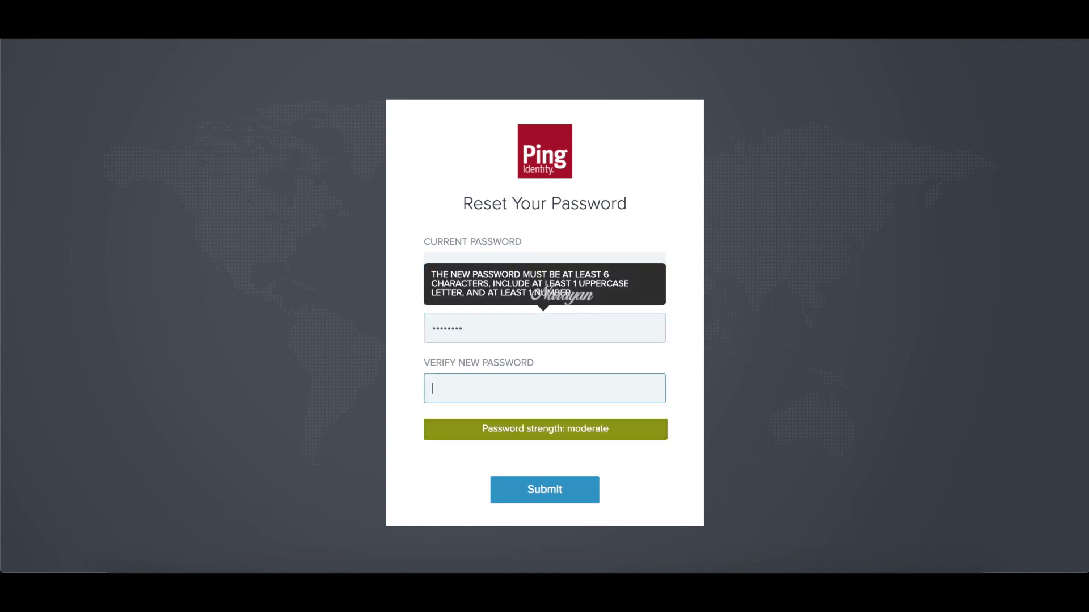
type("aaaaaaaa")
left_click(545, 491)
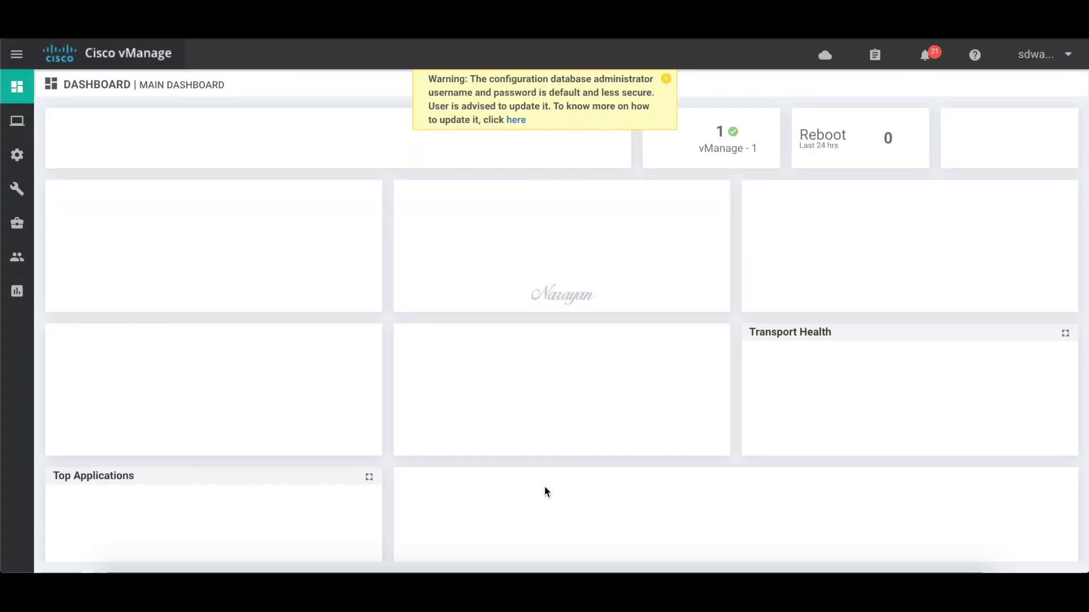
- Verify the admin can create a template From Feature Template, cancel it, and sign out
left_click(666, 78)
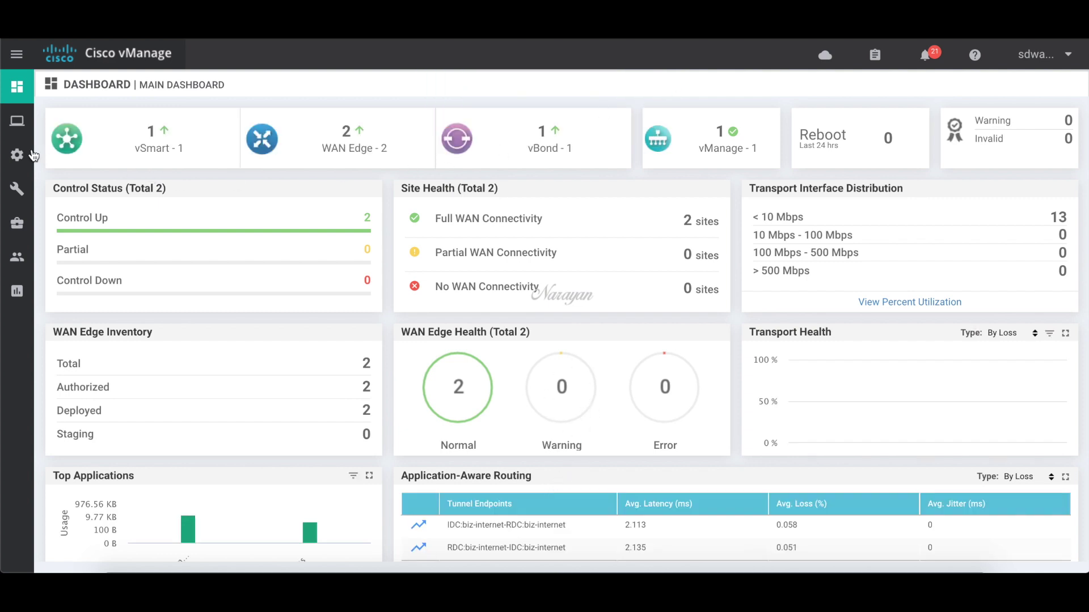
mouse_move(17, 155)
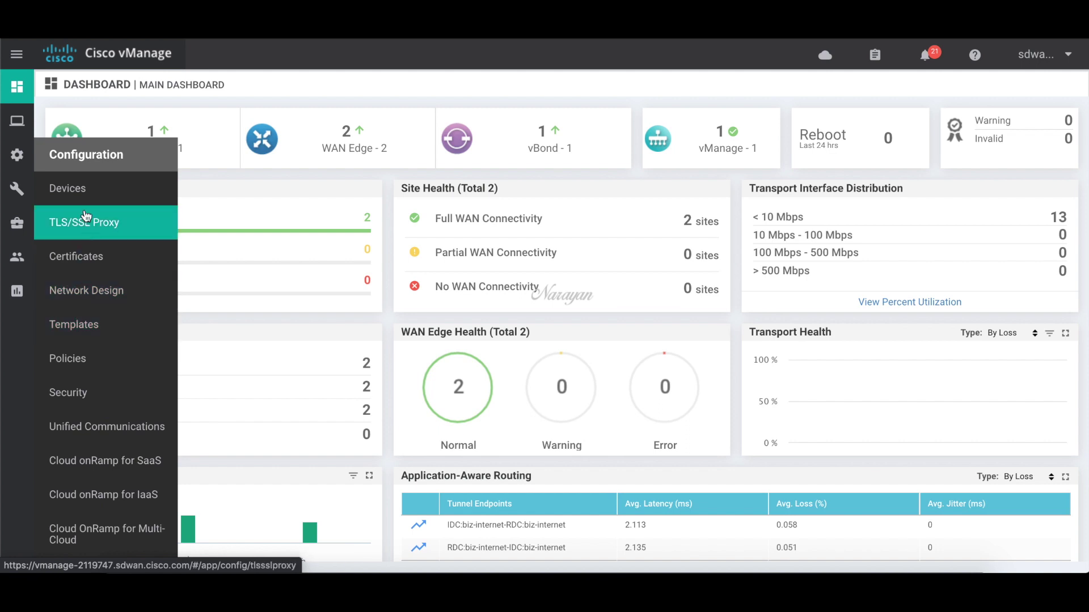
left_click(83, 325)
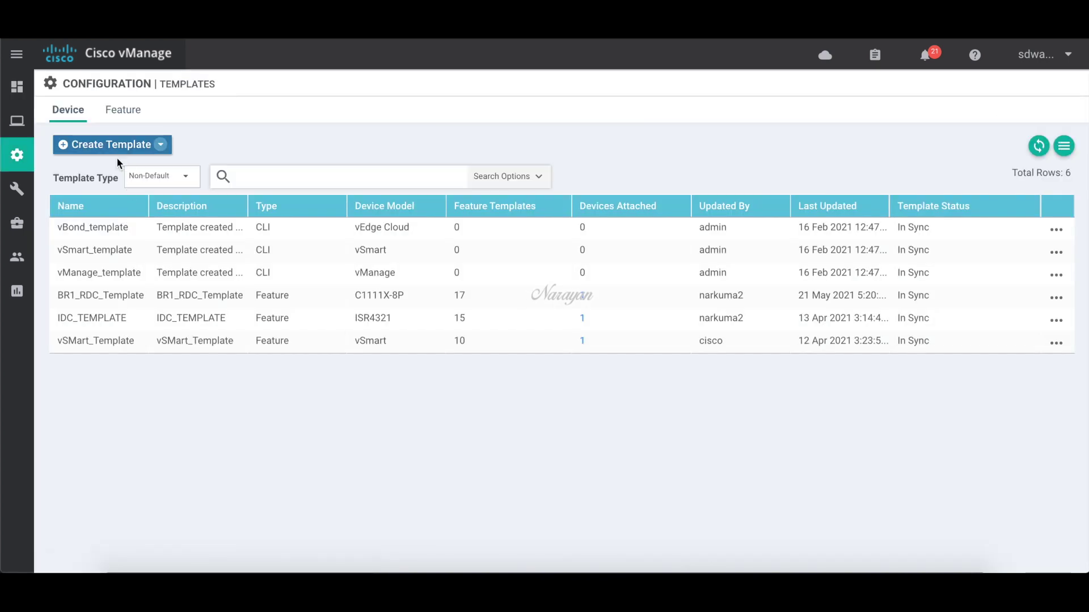
left_click(129, 145)
left_click(126, 169)
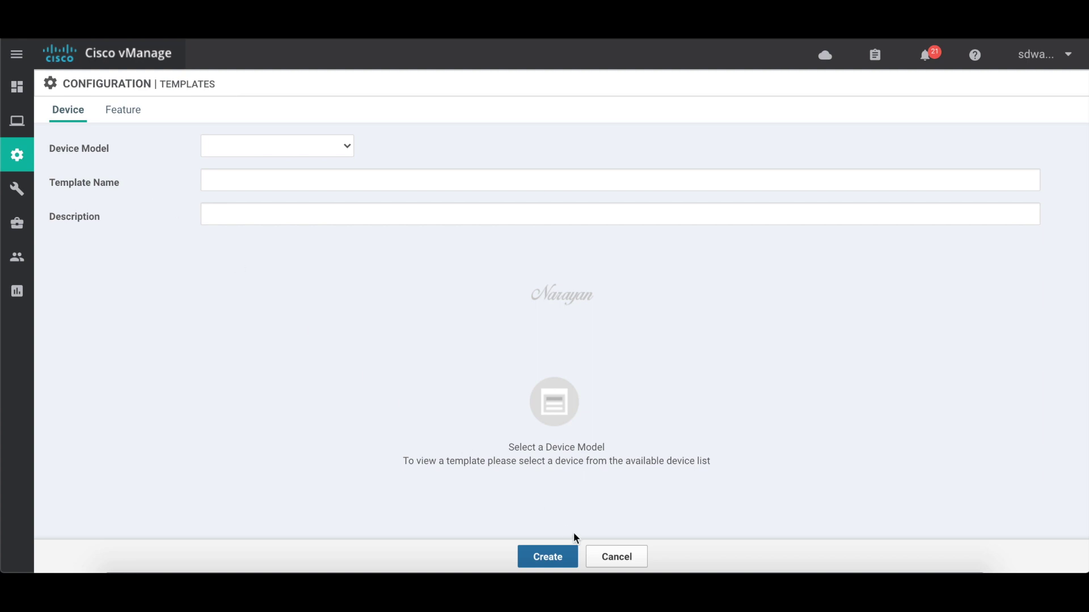
left_click(616, 558)
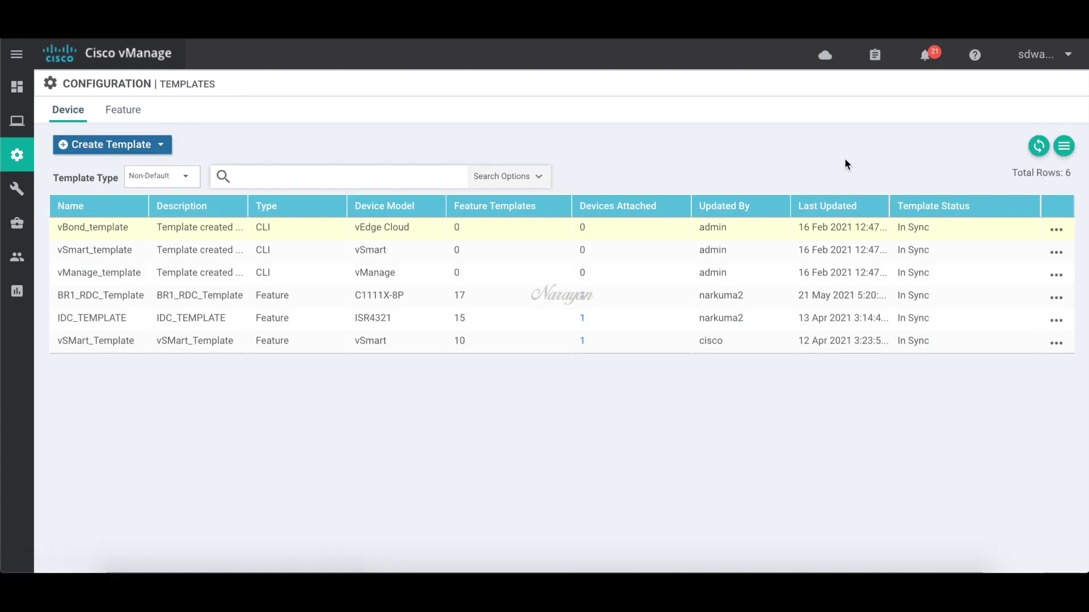
left_click(1073, 55)
left_click(980, 97)
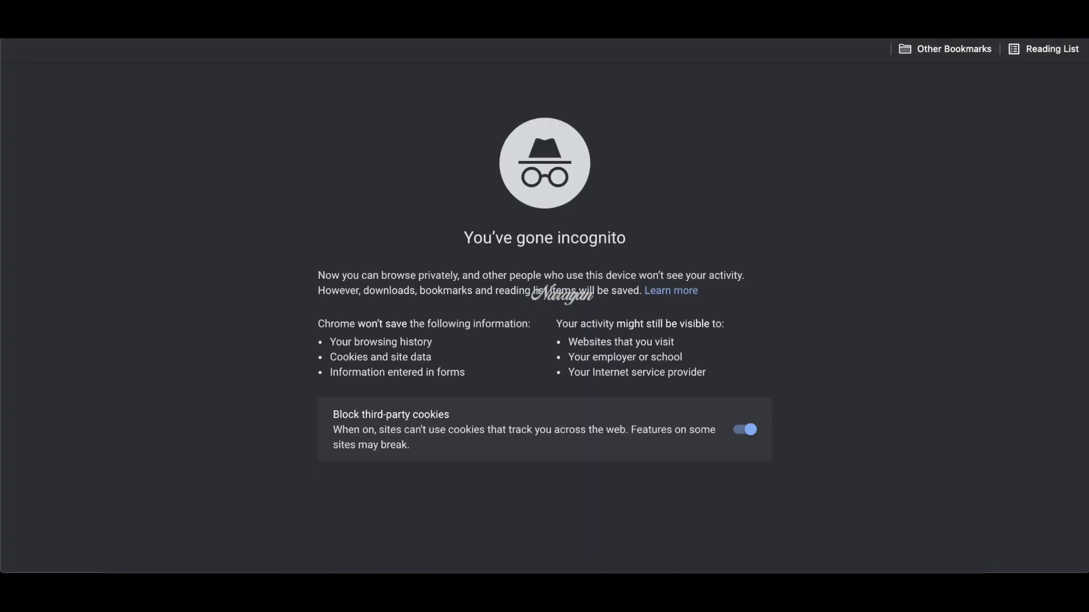
- Load the vManage URL and sign on at Ping with the operator account's username and password
type("https://vmanage-2119747.sdwan.cisco.com/")
key("Return")
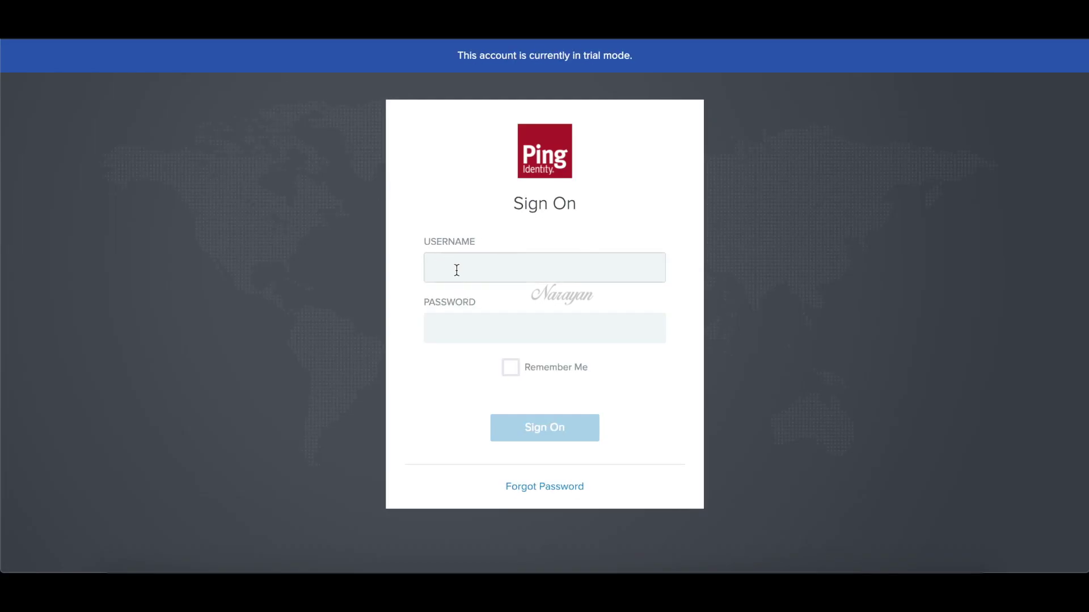
left_click(455, 267)
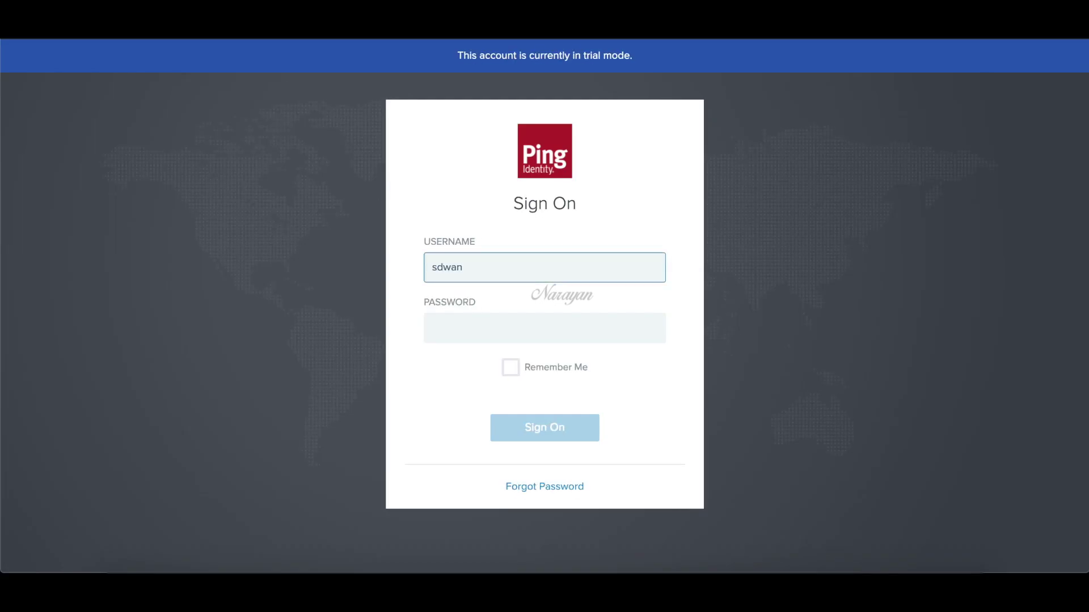
left_click(467, 326)
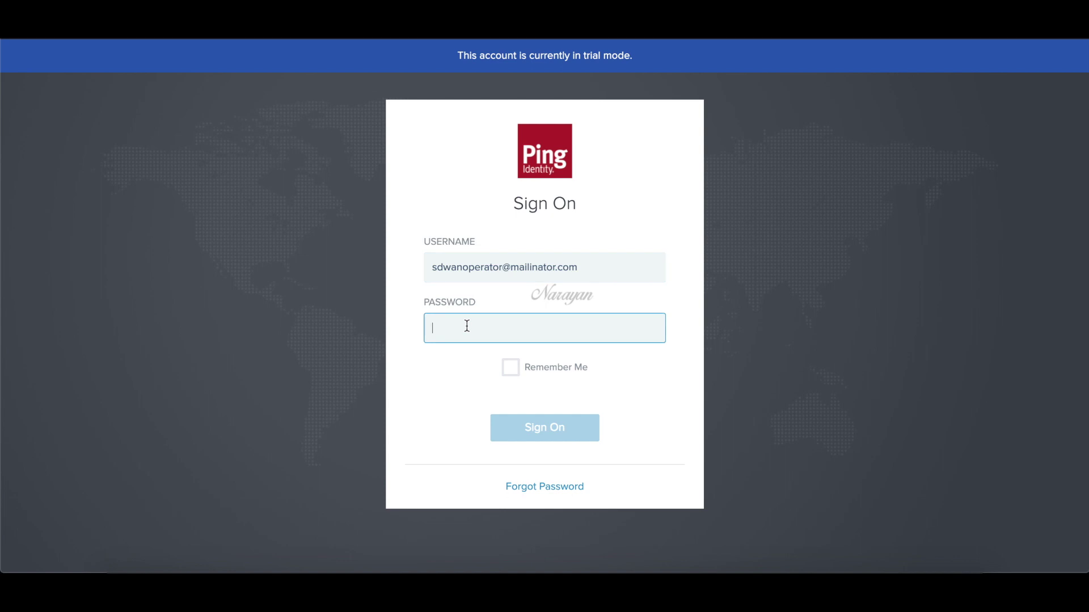
type("*")
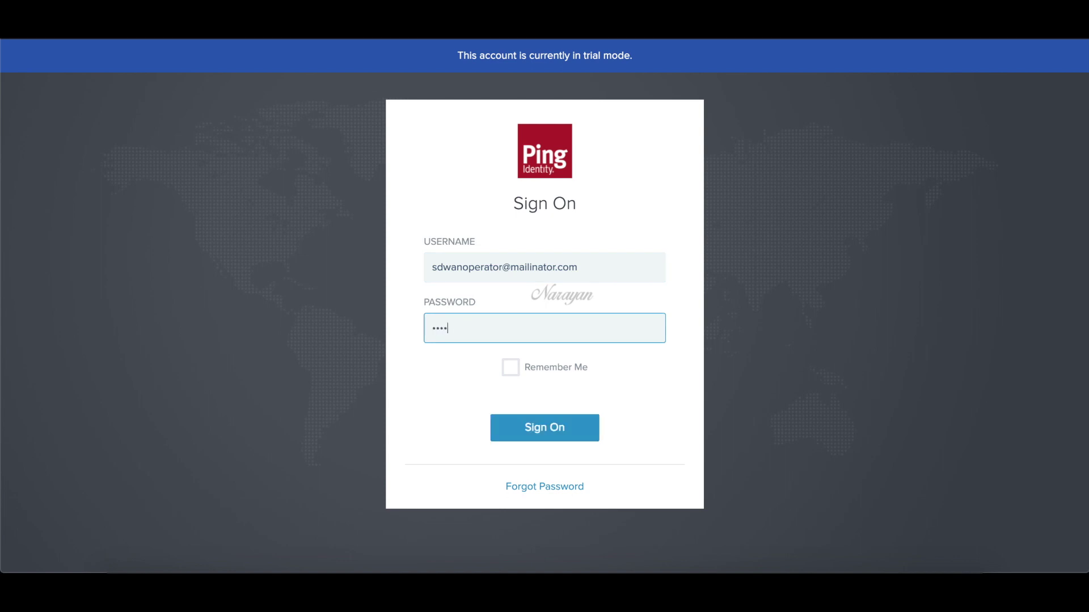
left_click(536, 428)
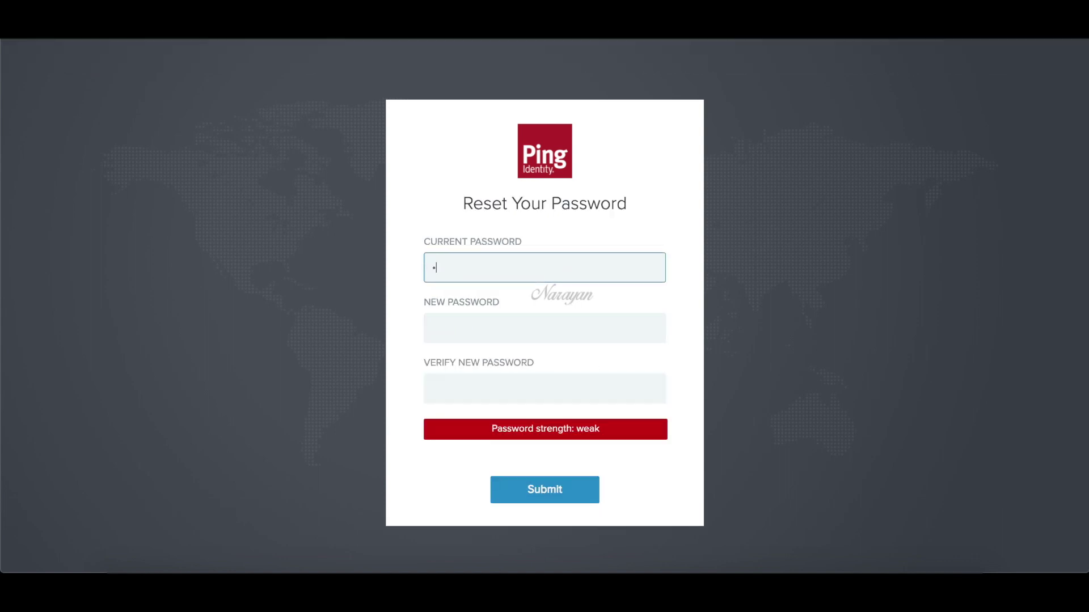
- Reset the operator's password by entering the current password and a new one twice
type("******")
key("Tab")
type("*****")
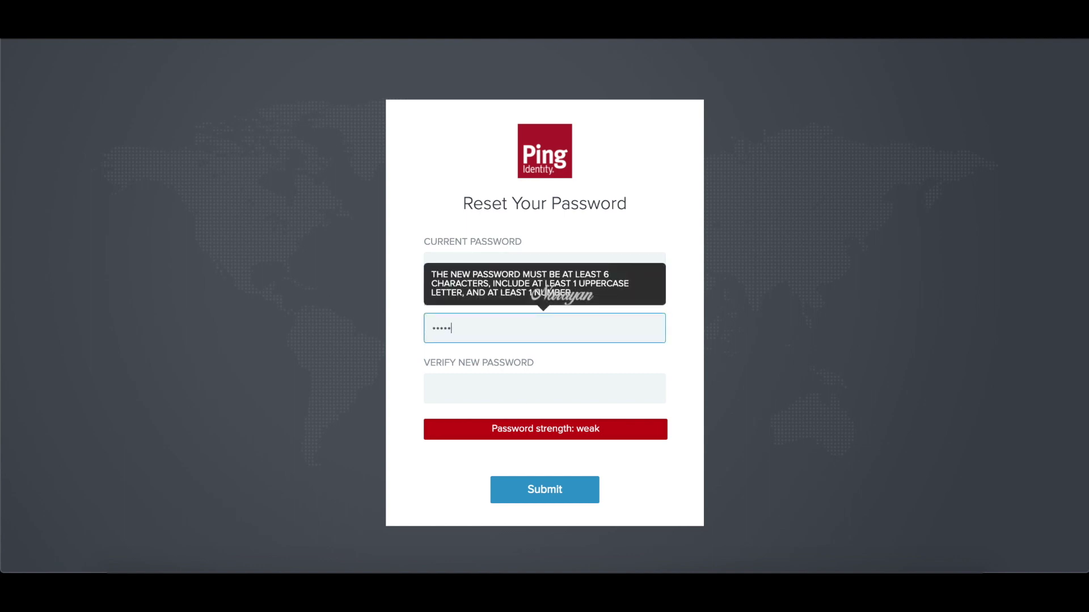
type("***")
key("Tab")
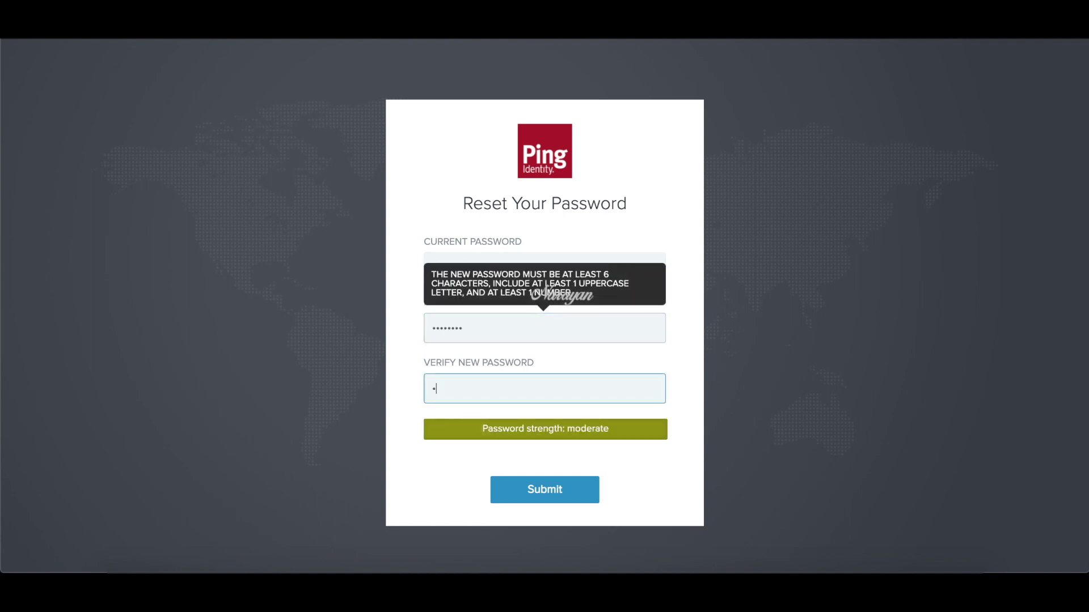
type("********")
left_click(546, 489)
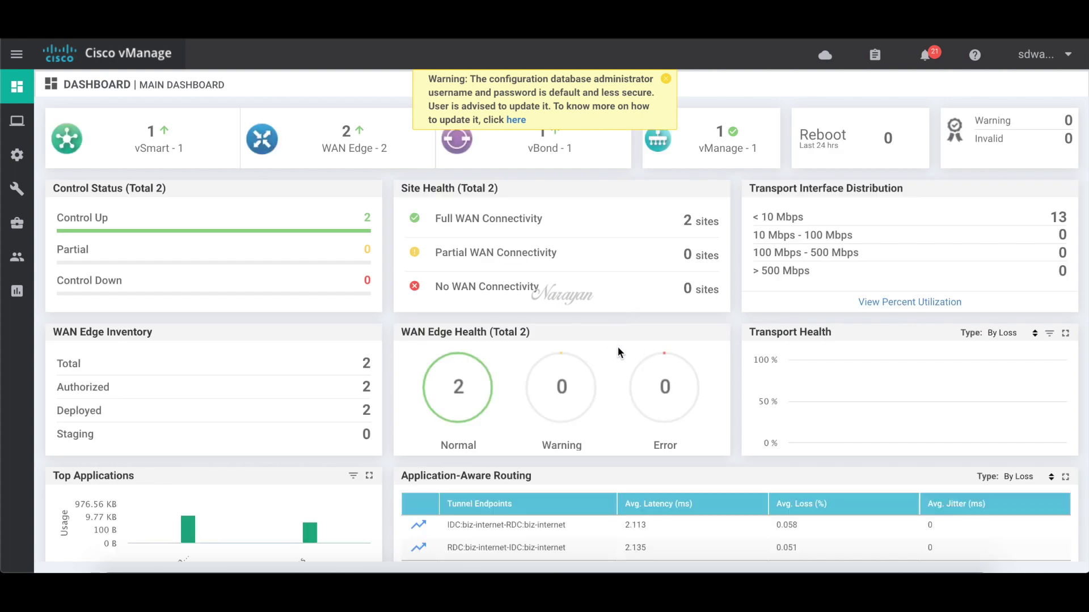
- As operator, view the Templates page, return to Main Dashboard, and sign out of vManage
left_click(665, 79)
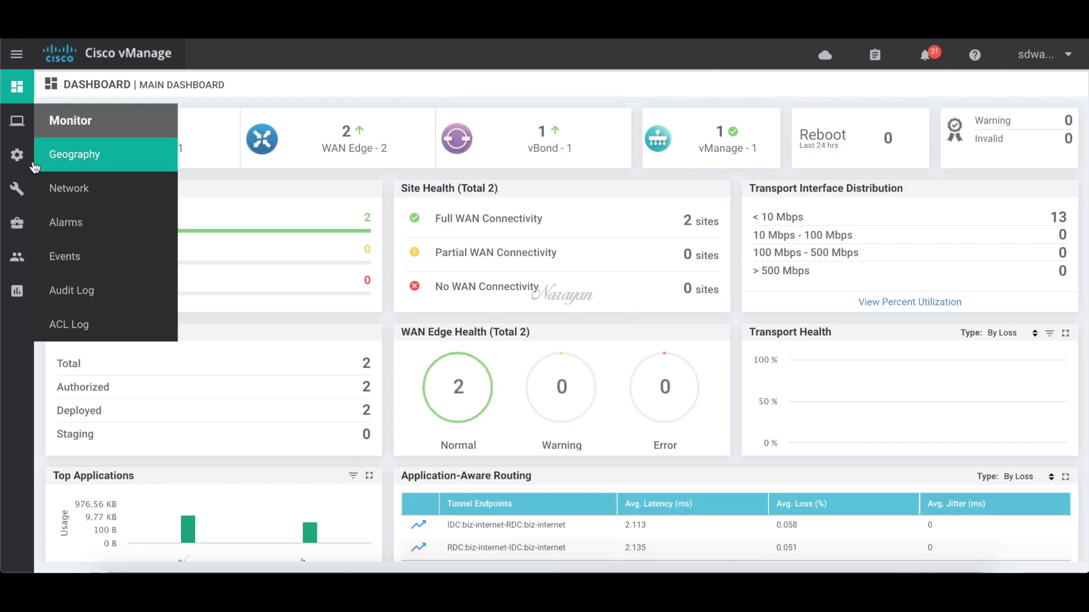
mouse_move(17, 155)
left_click(72, 328)
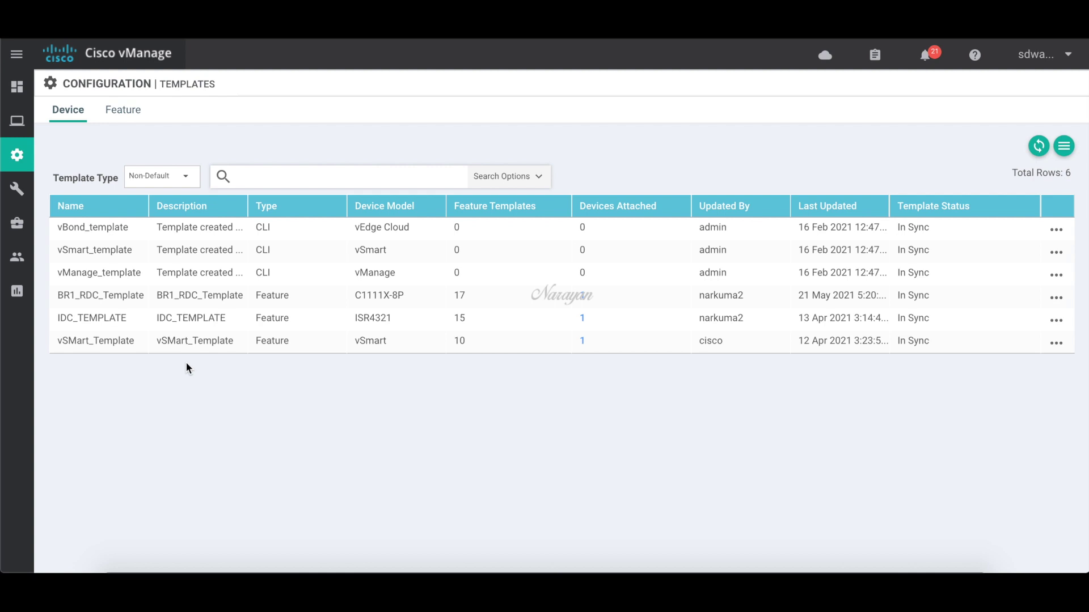
mouse_move(17, 87)
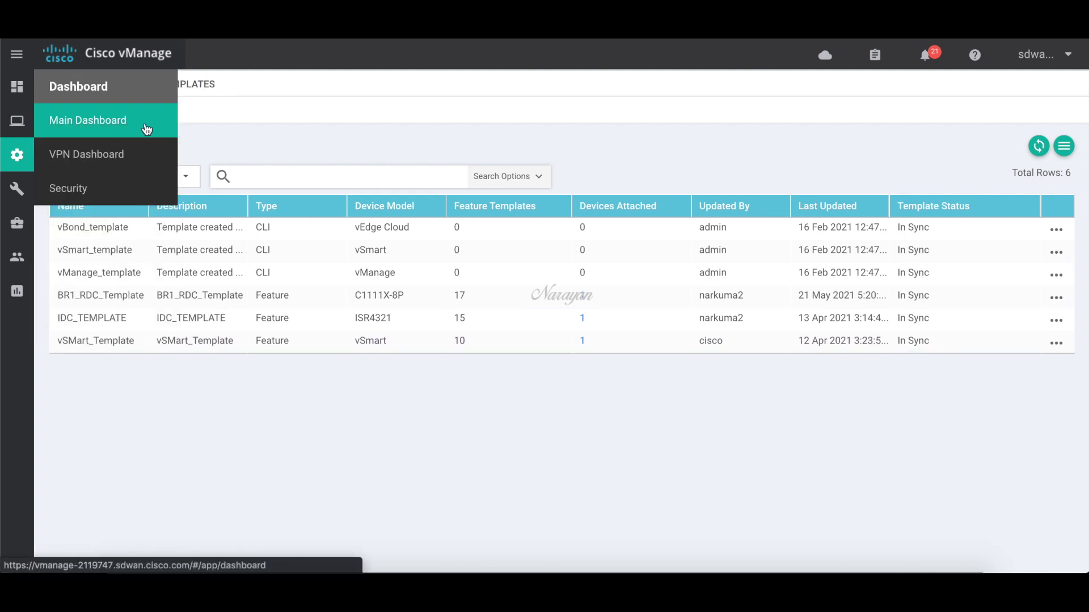
left_click(146, 130)
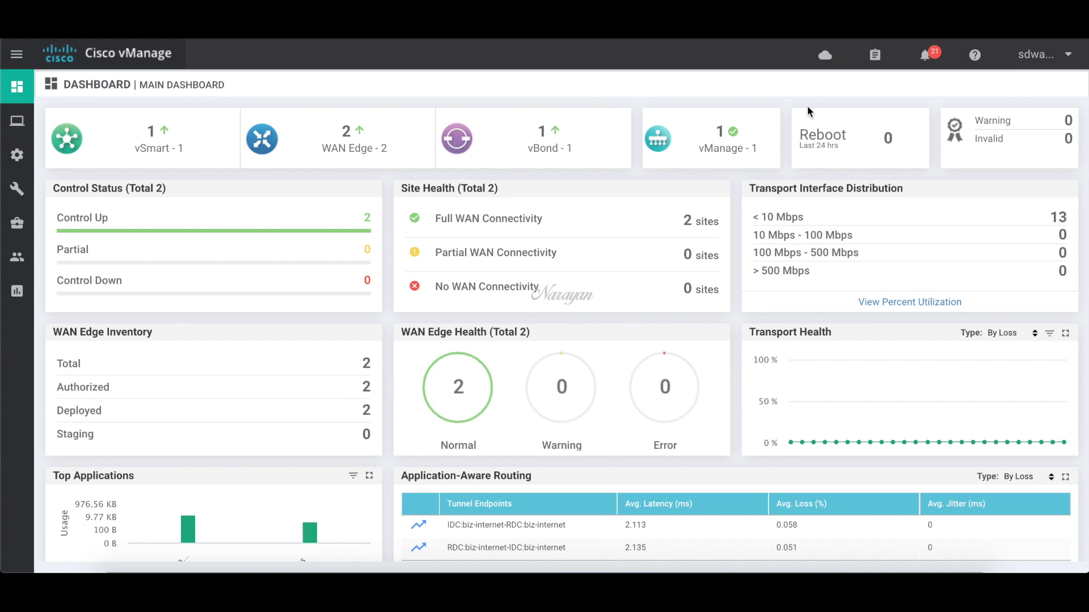
left_click(1038, 54)
left_click(996, 89)
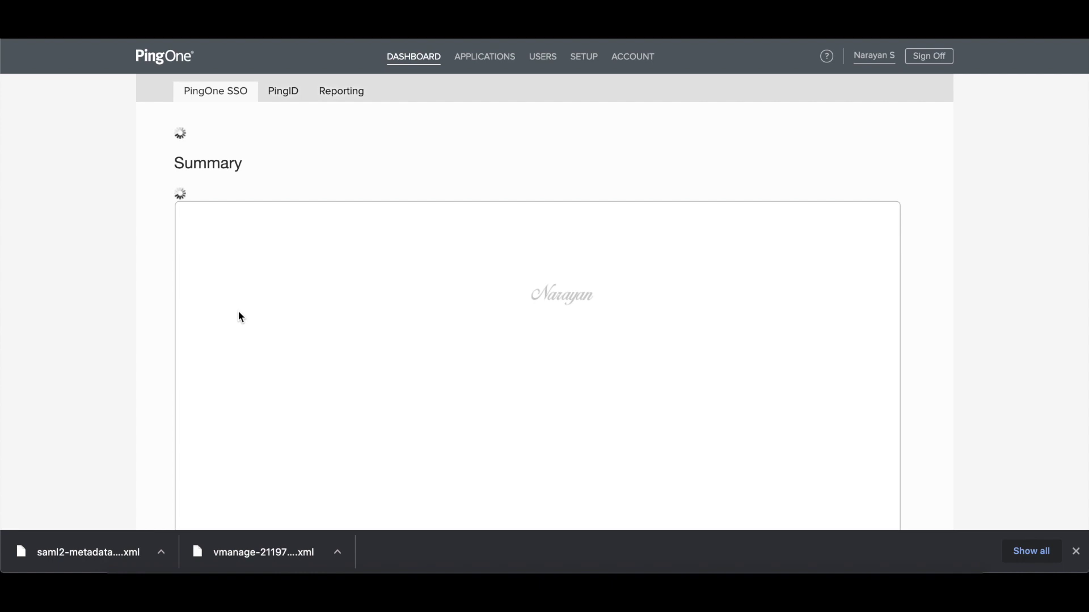
- Open the PingID authentication policy for editing and enable it
scroll(240, 316, "down", 2)
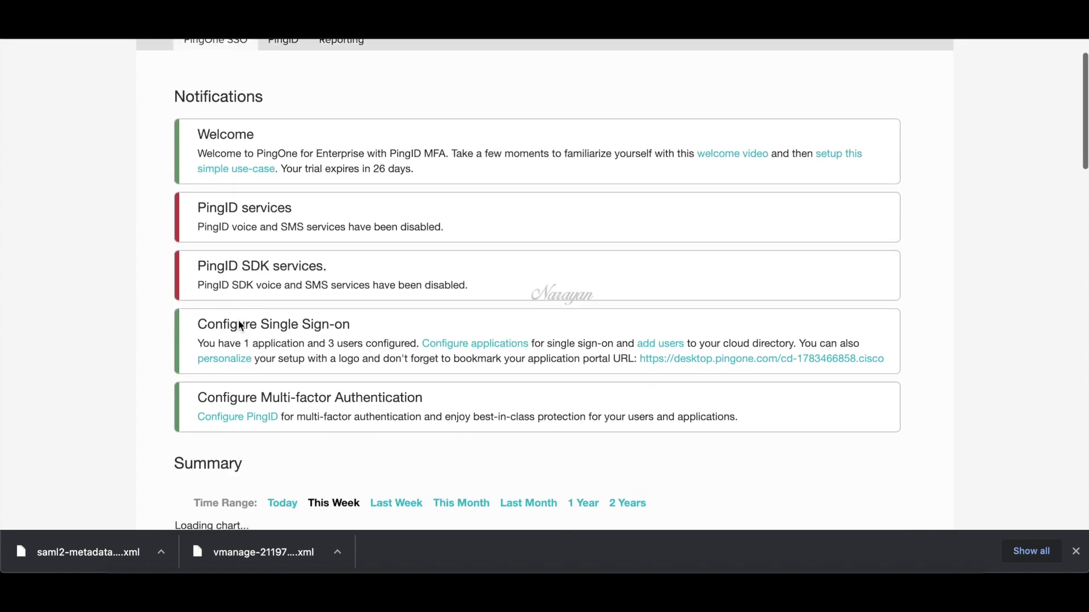
left_click(240, 420)
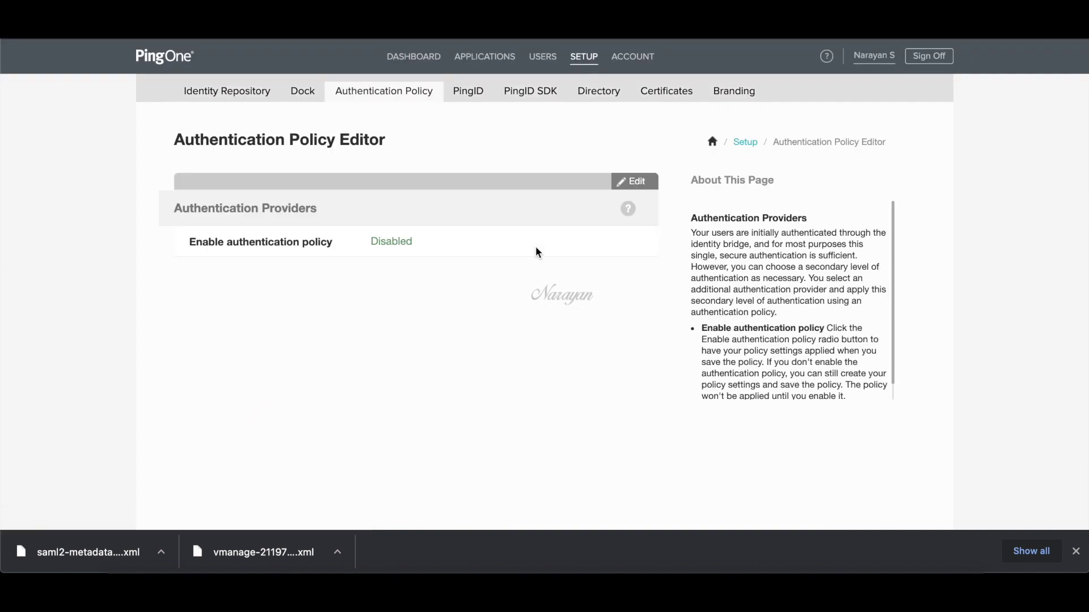
left_click(640, 186)
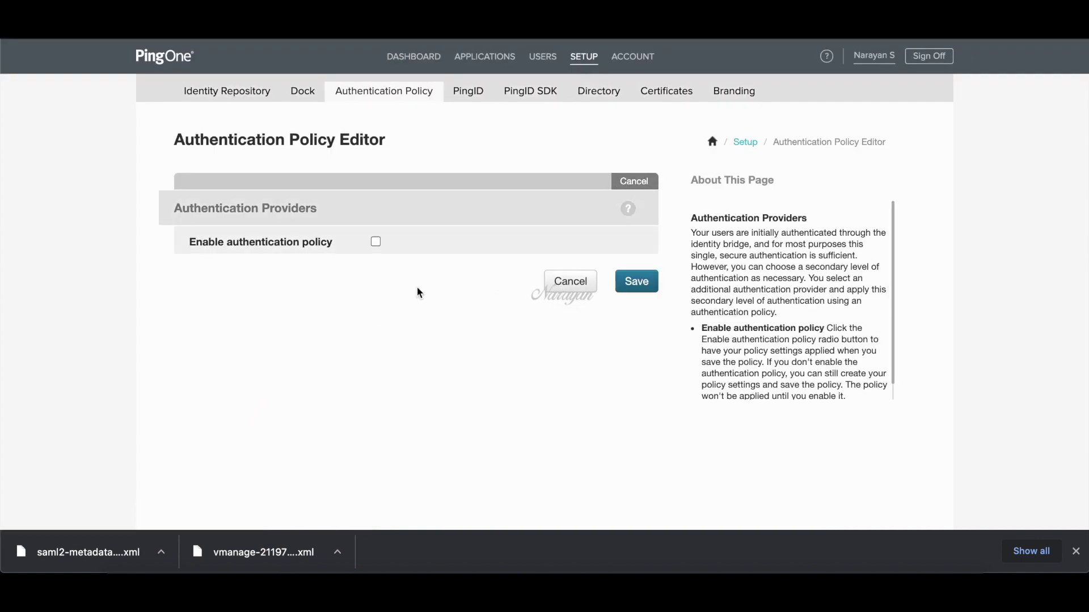
left_click(375, 242)
- Apply the policy on vManage application launch and save the changes
scroll(479, 315, "down", 1)
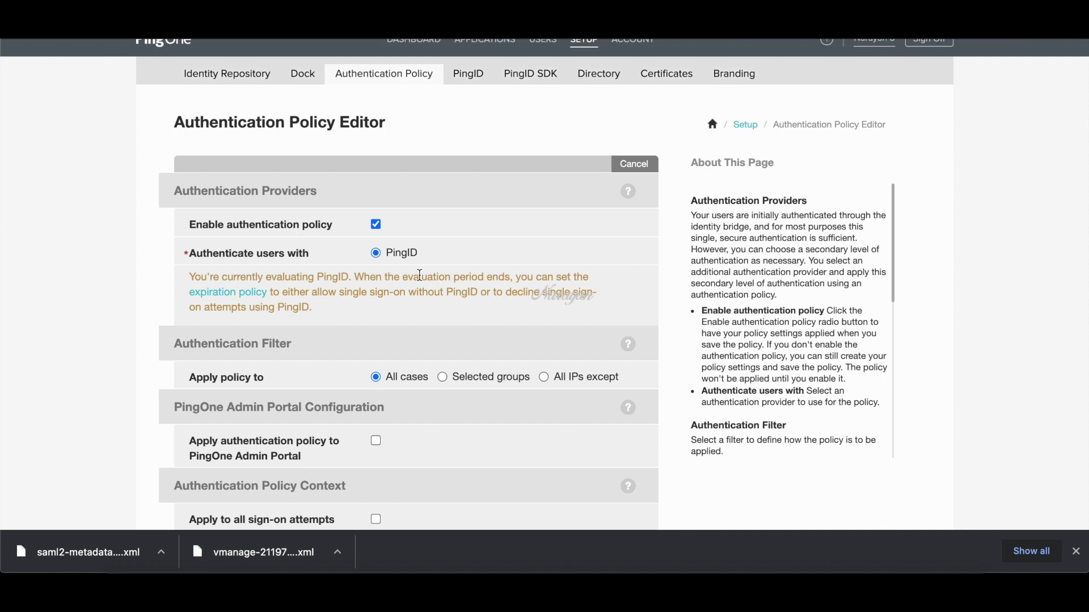
scroll(419, 276, "down", 2)
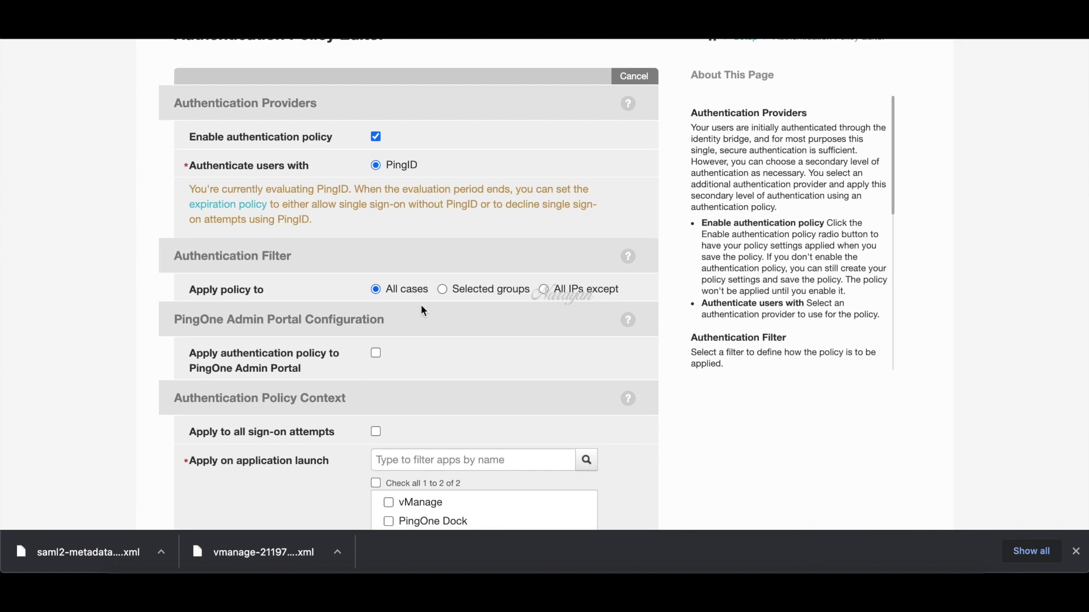
scroll(422, 307, "down", 3)
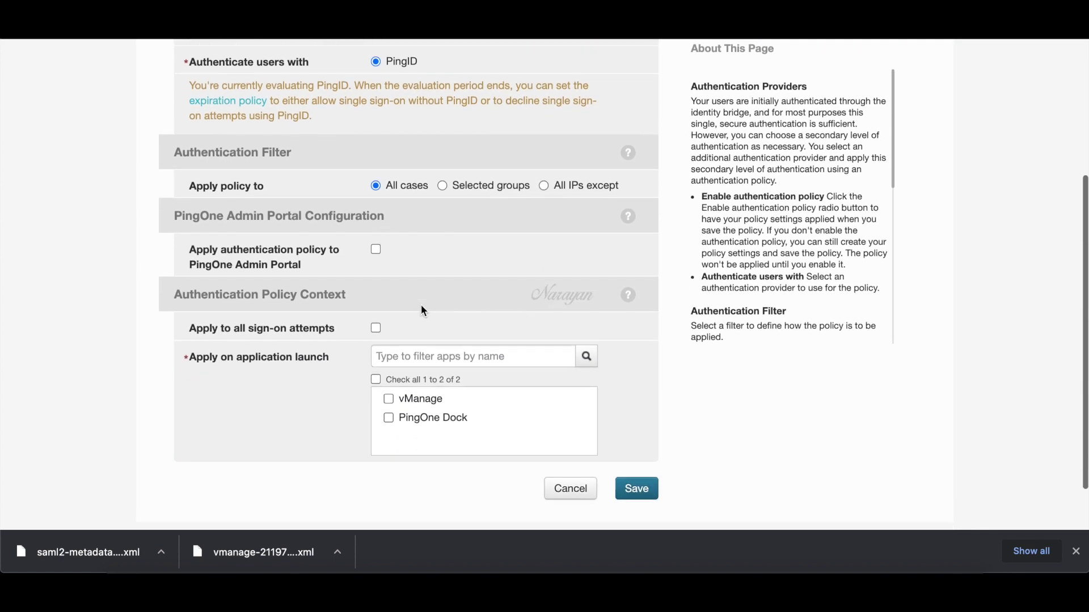
scroll(422, 306, "down", 1)
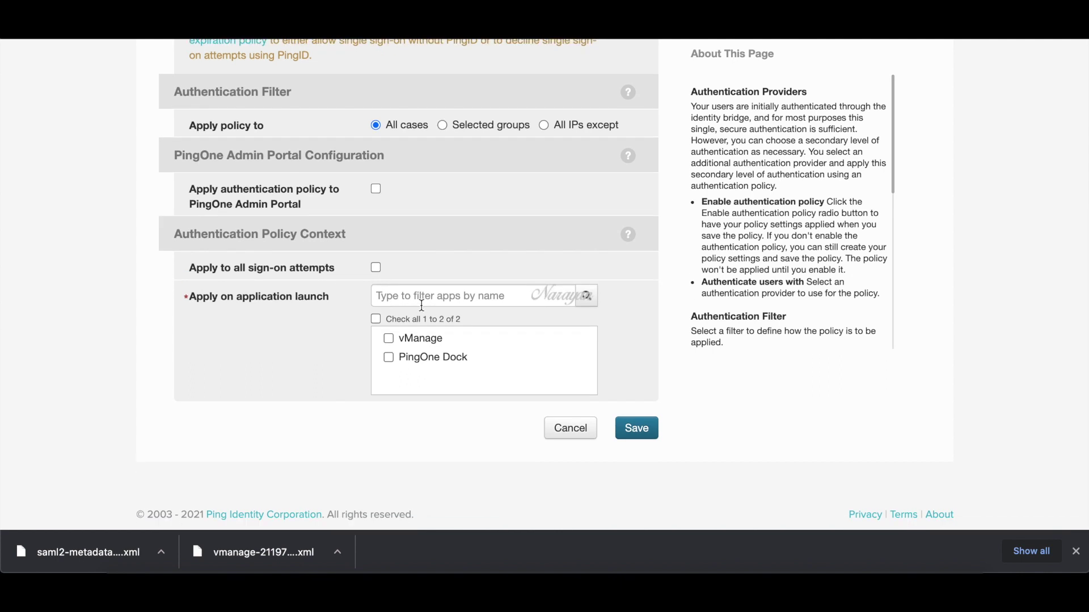
left_click(395, 341)
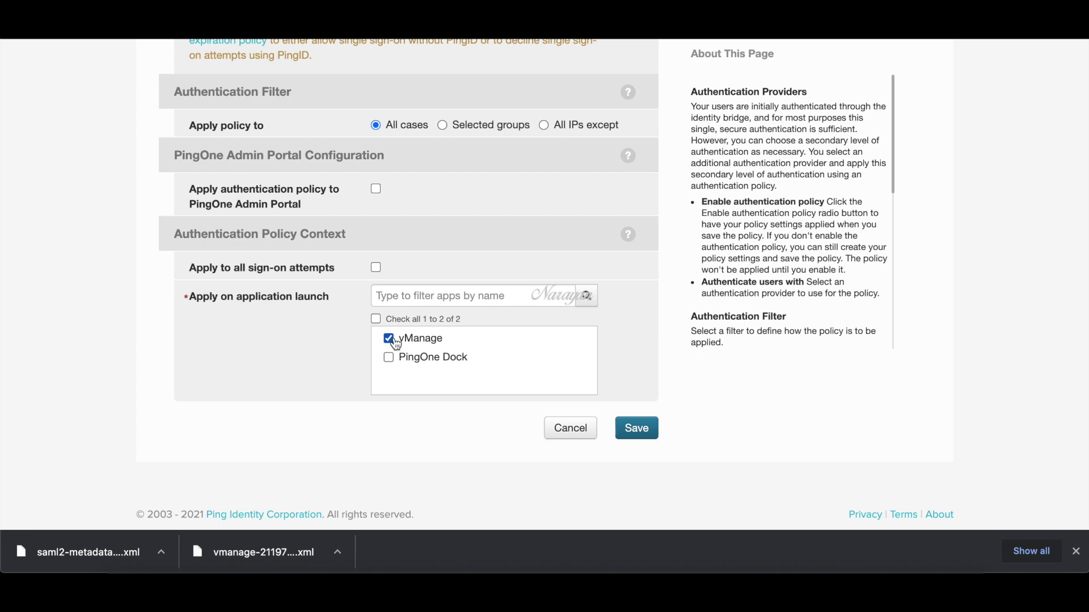
left_click(640, 435)
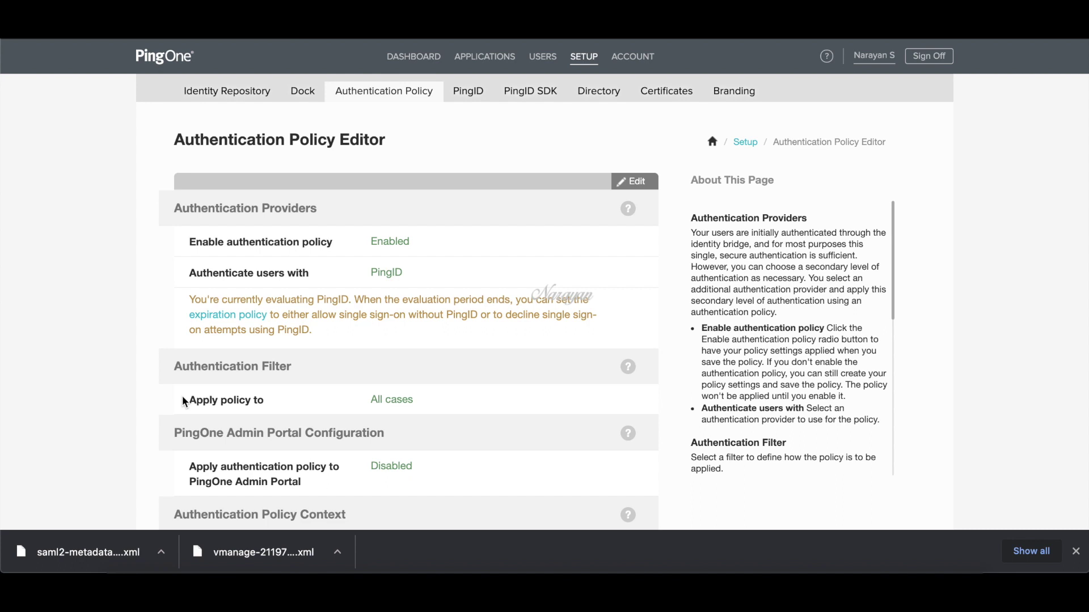
scroll(476, 382, "down", 1)
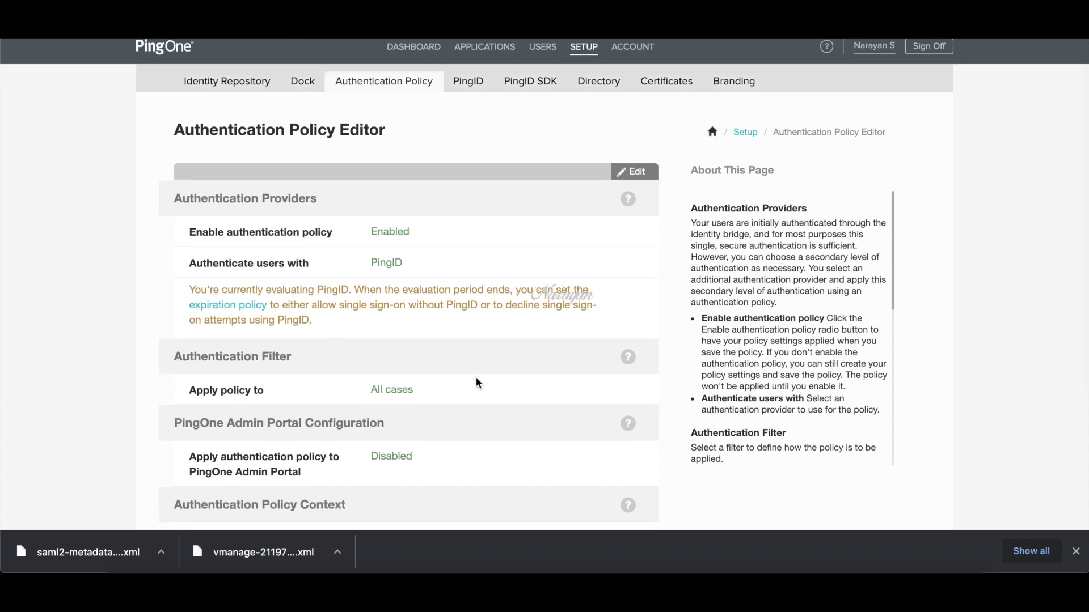
left_click(1072, 36)
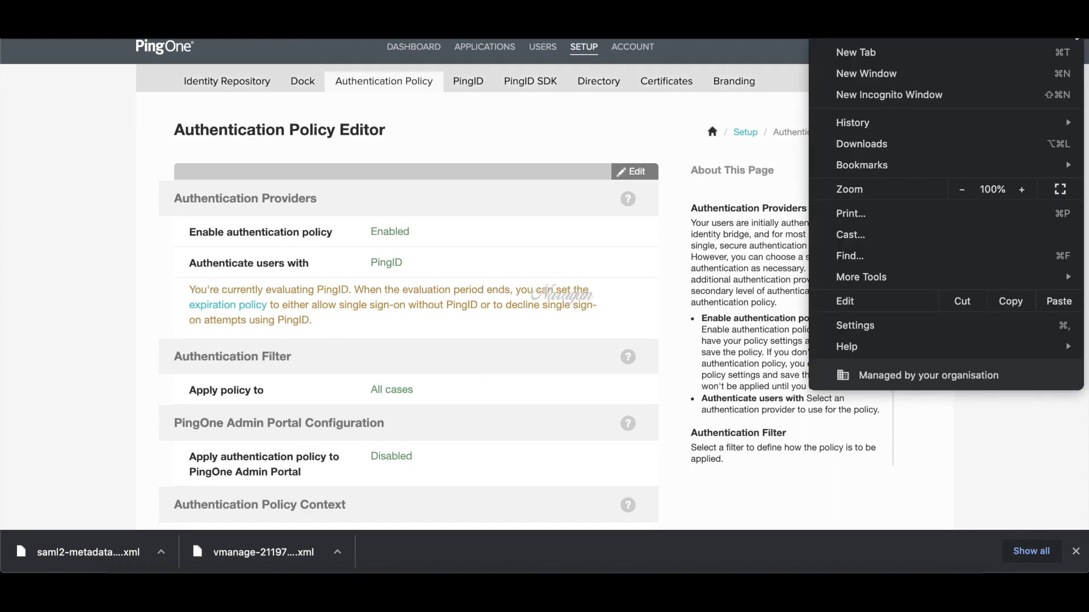
- Load the vManage URL in an incognito window and sign on with the operator's username and password
left_click(973, 101)
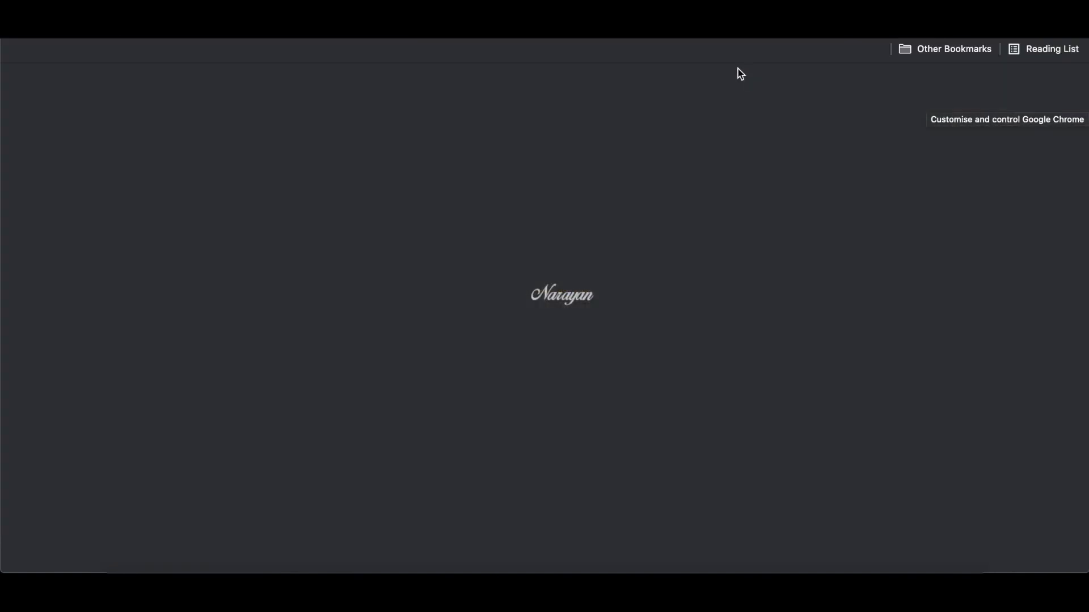
type("https://vmanage-2719747.sdwan.cisco.com/")
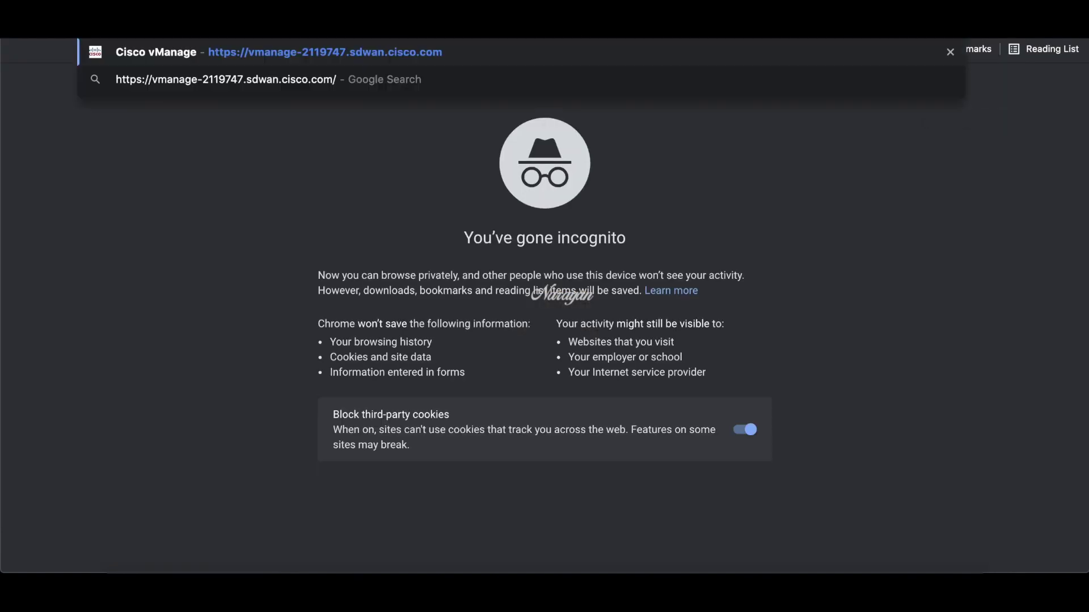
key("Return")
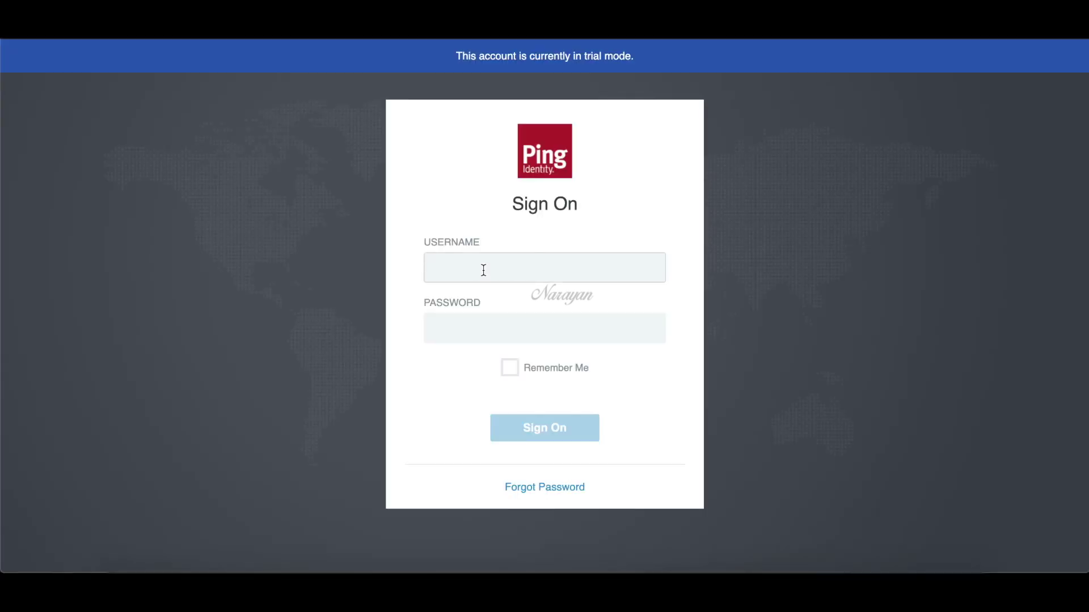
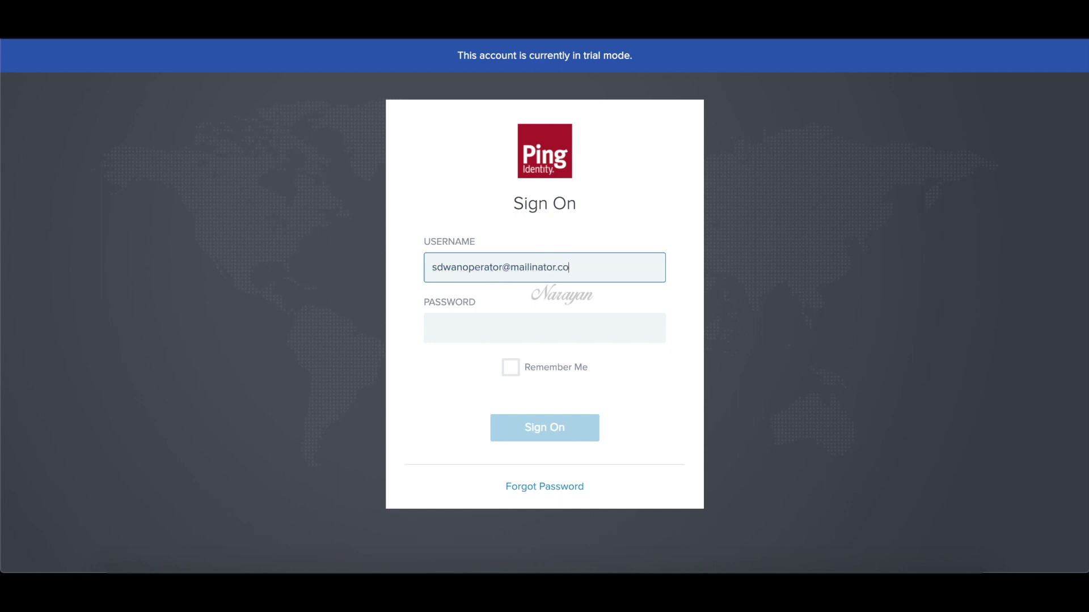
left_click(499, 328)
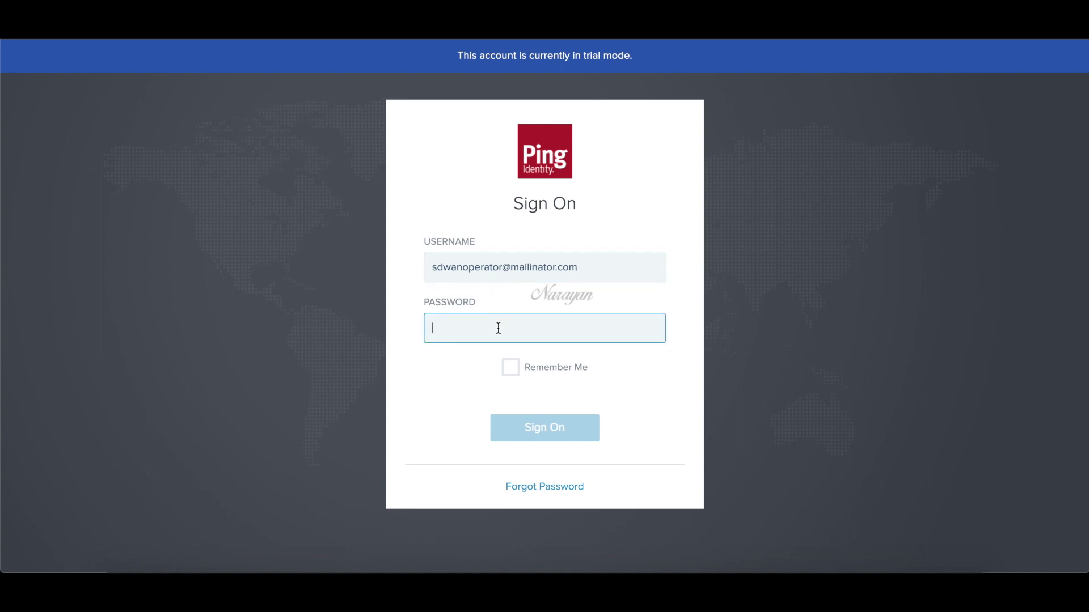
type("******")
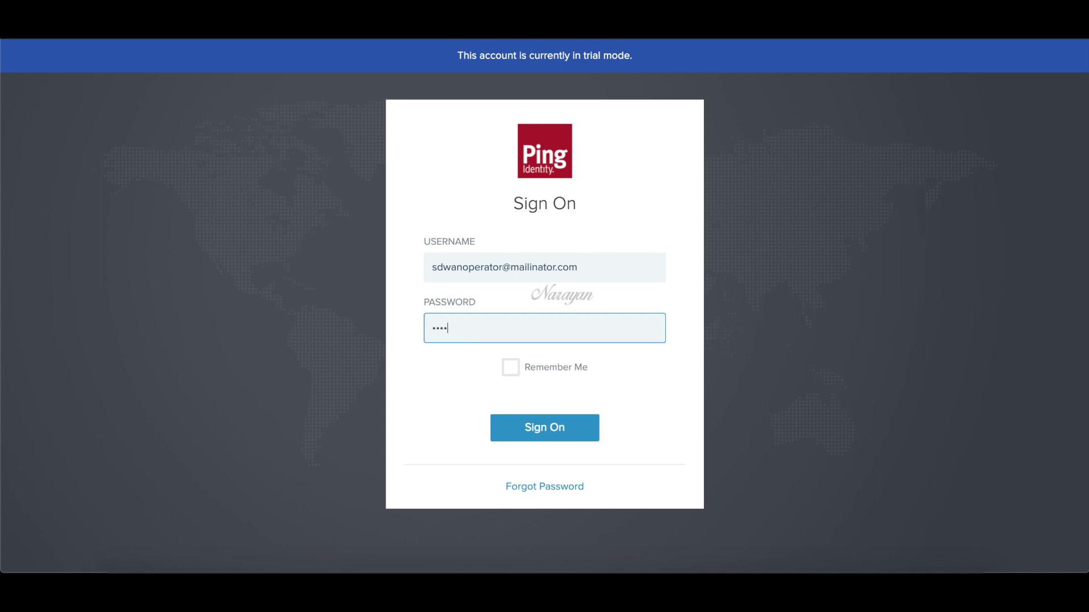
type("**")
left_click(535, 414)
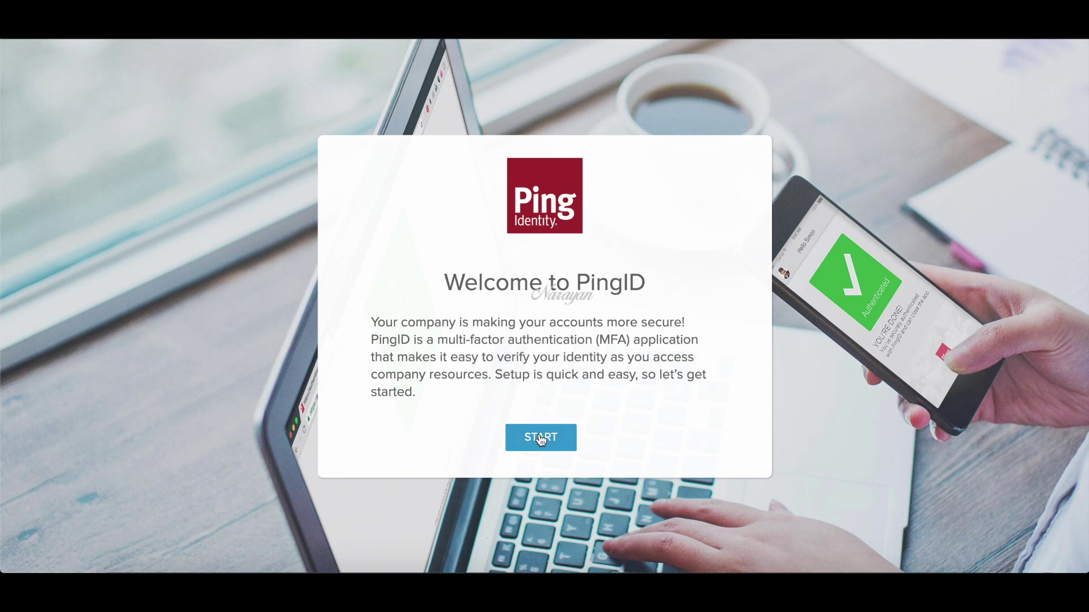
- Register Email as the PingID authentication method using the operator's email address and request a passcode
left_click(541, 437)
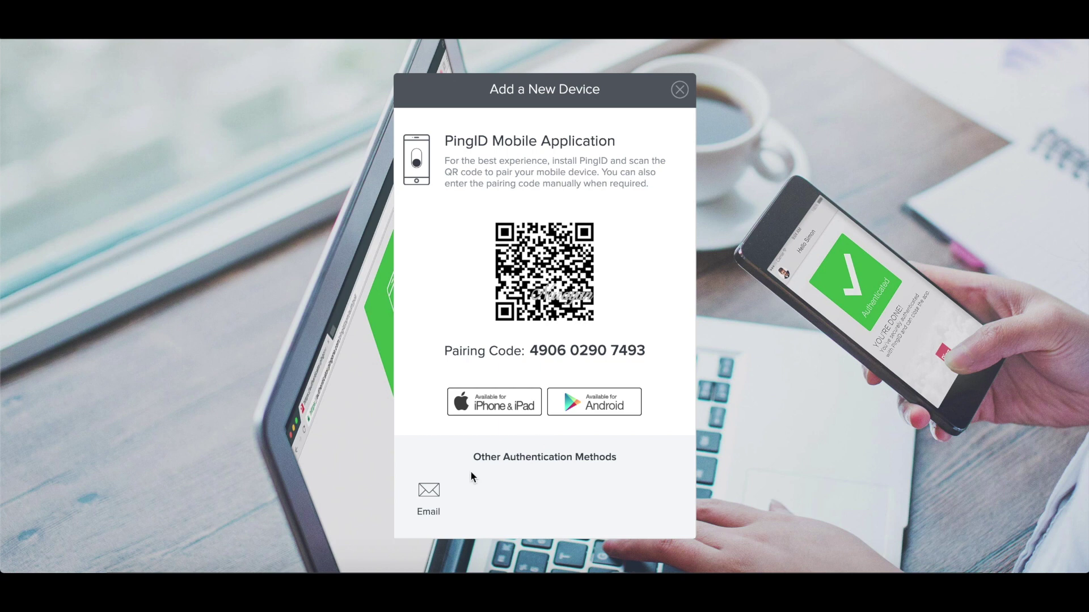
left_click(434, 491)
left_click(510, 299)
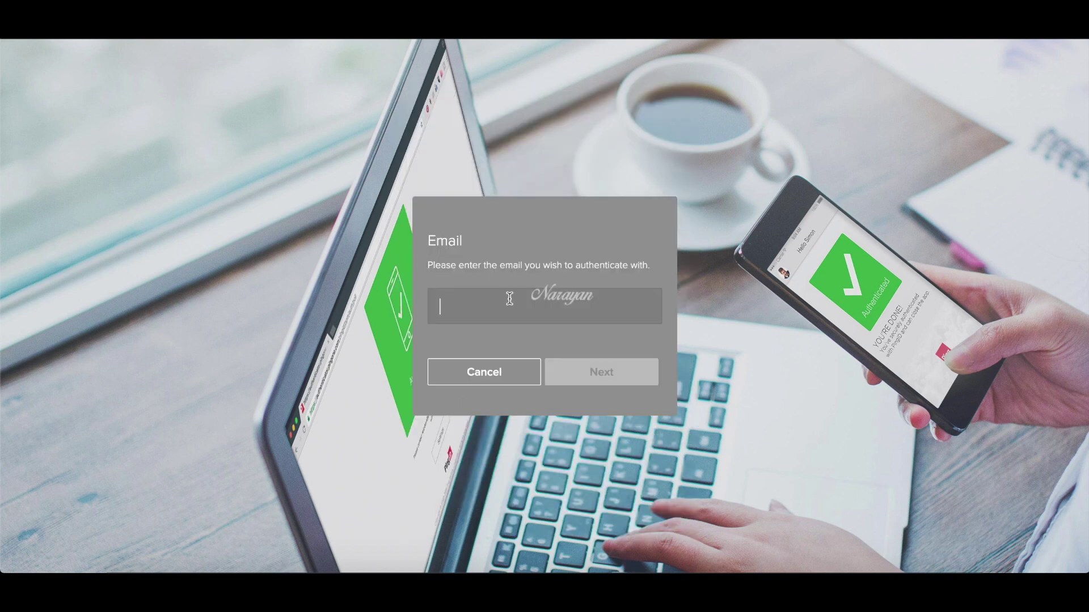
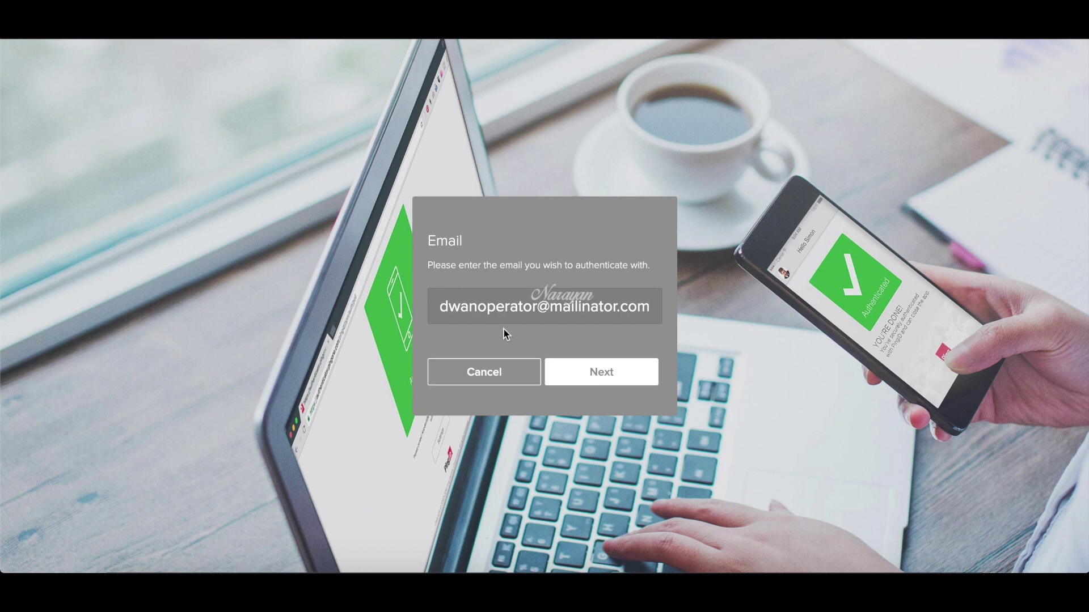
left_click(591, 374)
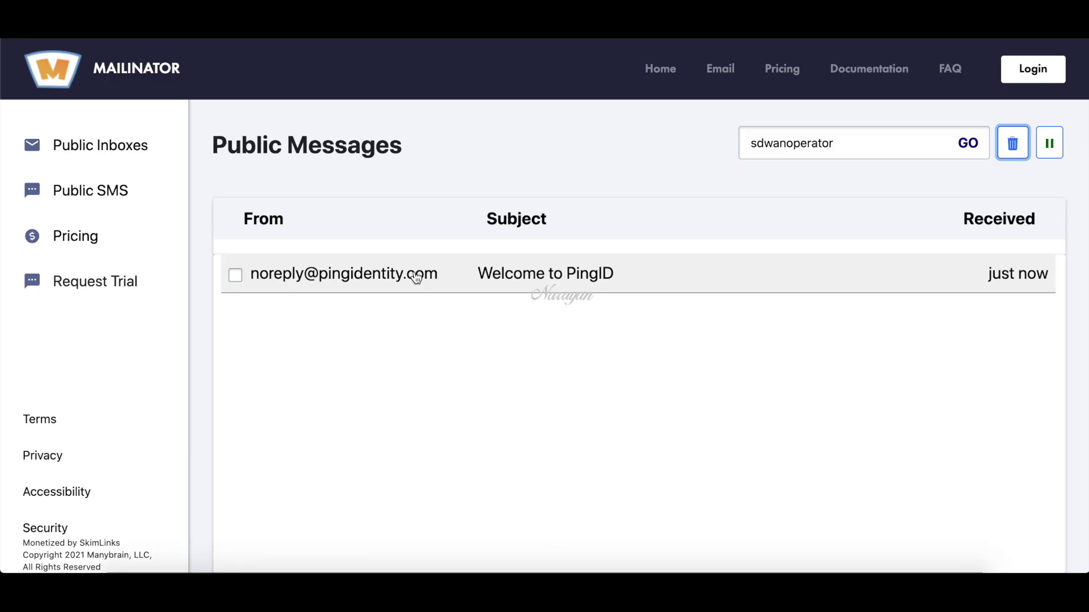
- Verify the passcode from the Welcome to PingID email, then dismiss the default-credentials warning on the dashboard
left_click(416, 278)
scroll(440, 401, "down", 1)
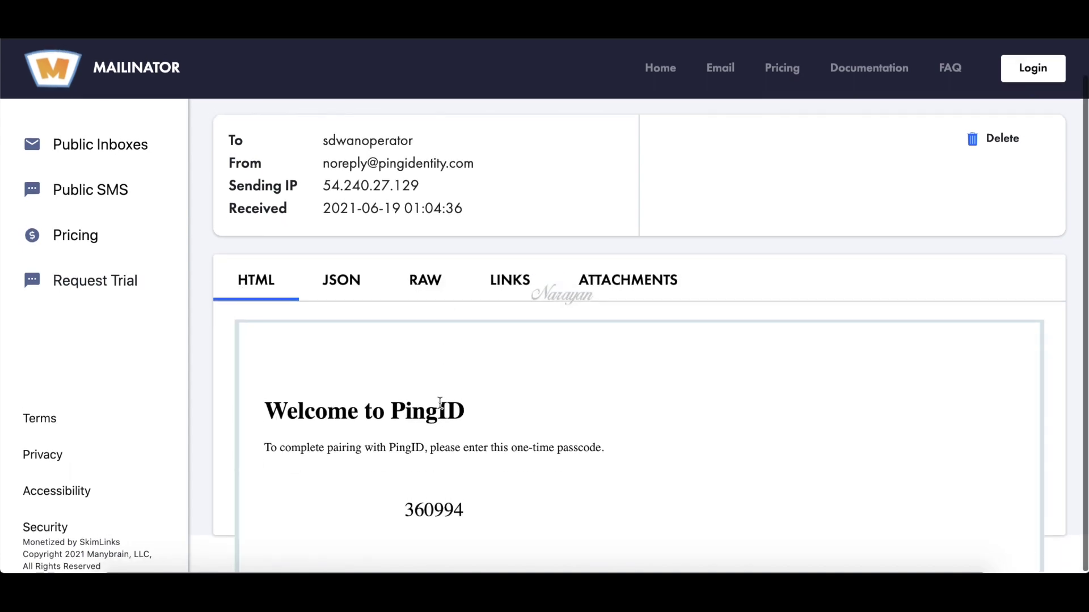
double_click(440, 505)
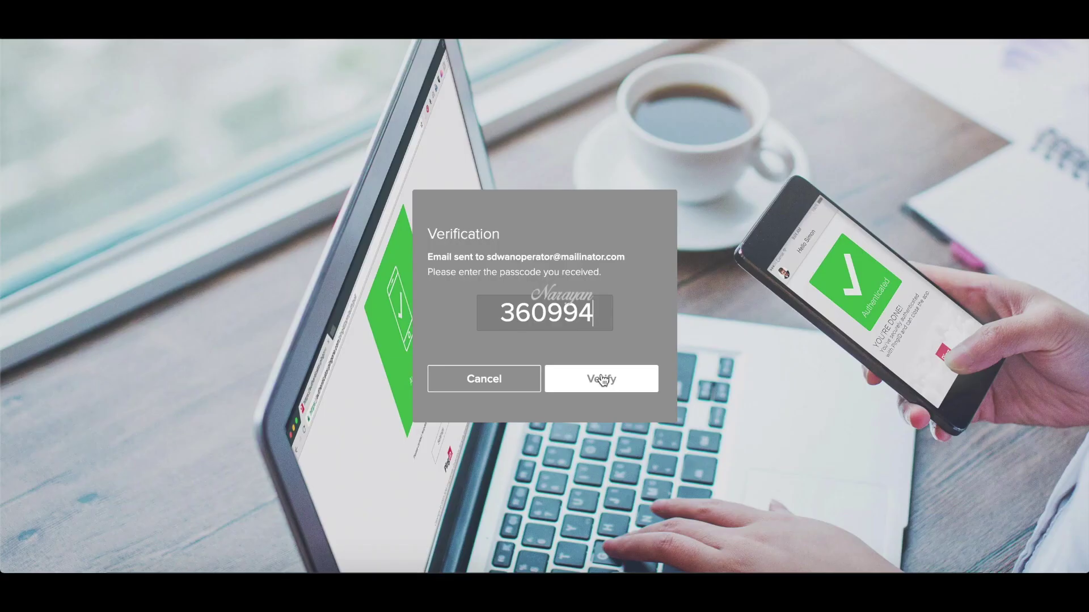
left_click(602, 380)
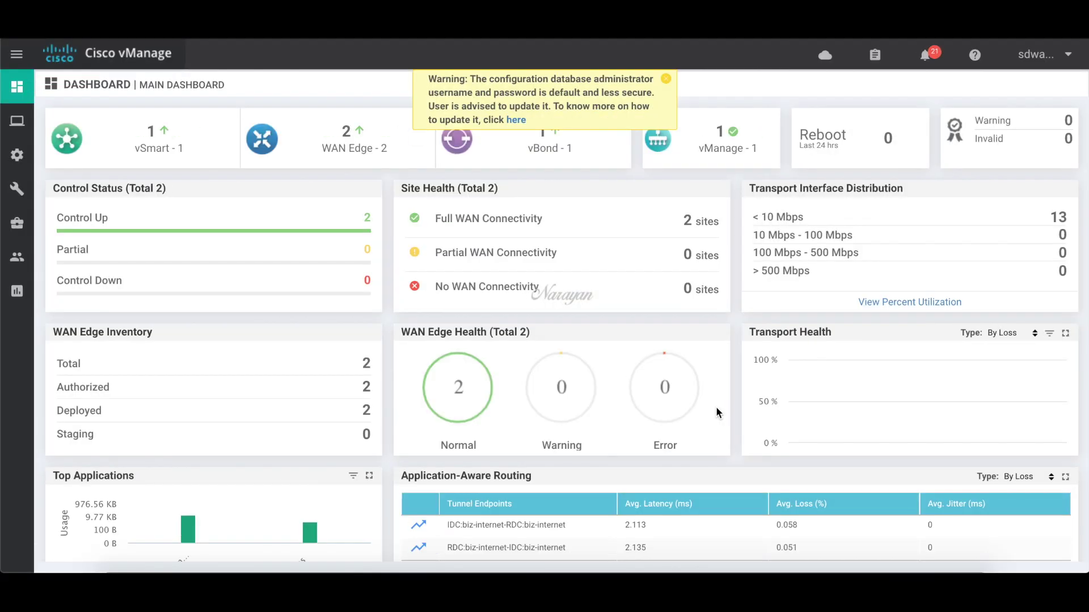
left_click(666, 79)
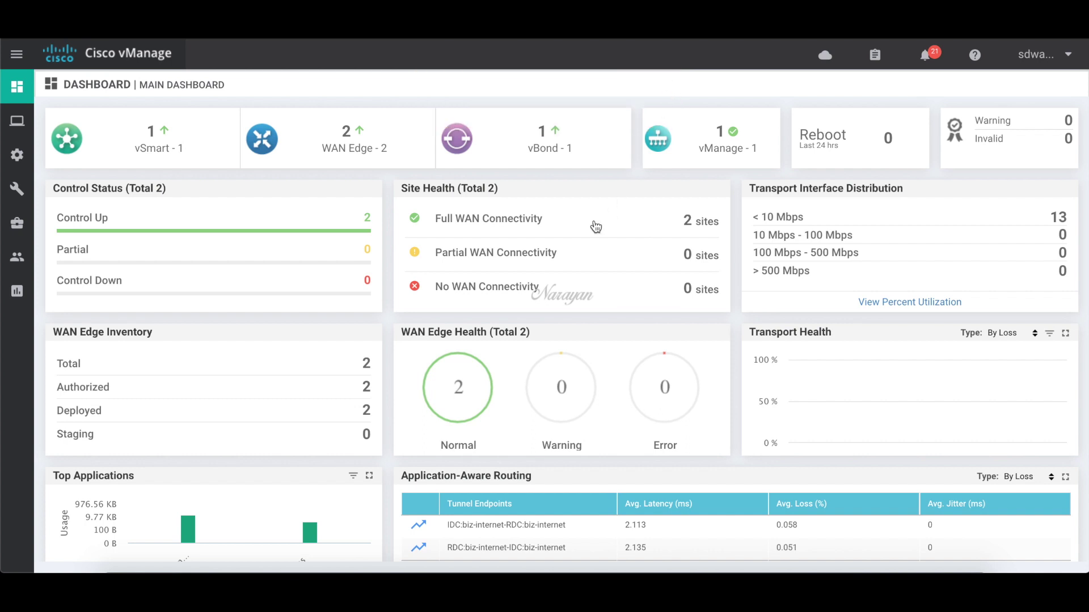